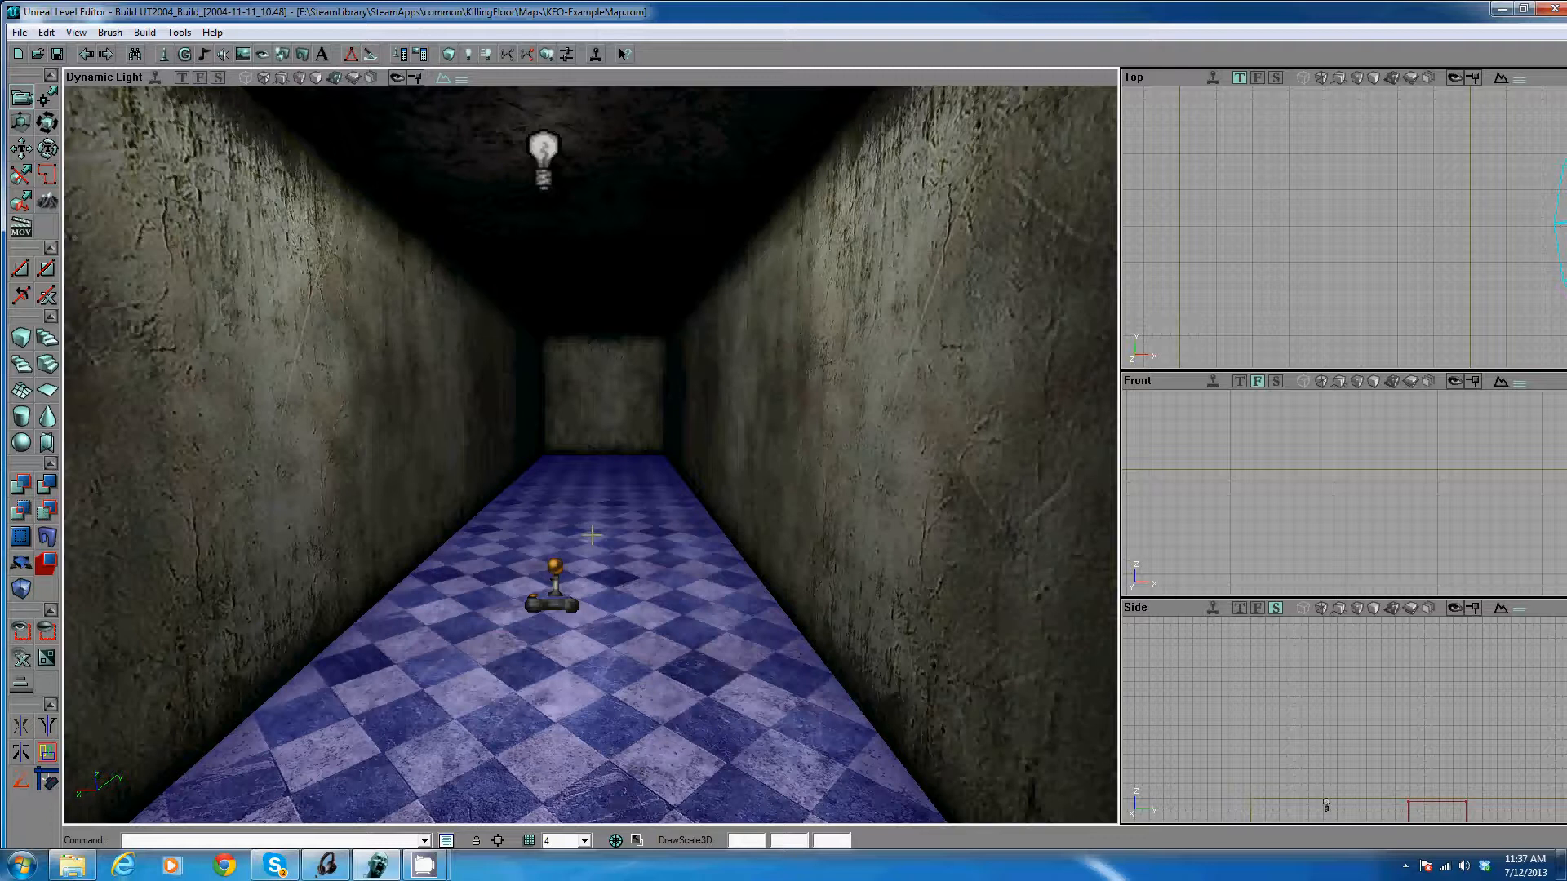
Look over the example map's corridor, its player start with its properties, and the ceiling light
click(544, 513)
right_drag(691, 522, 590, 455)
drag(590, 454, 646, 542)
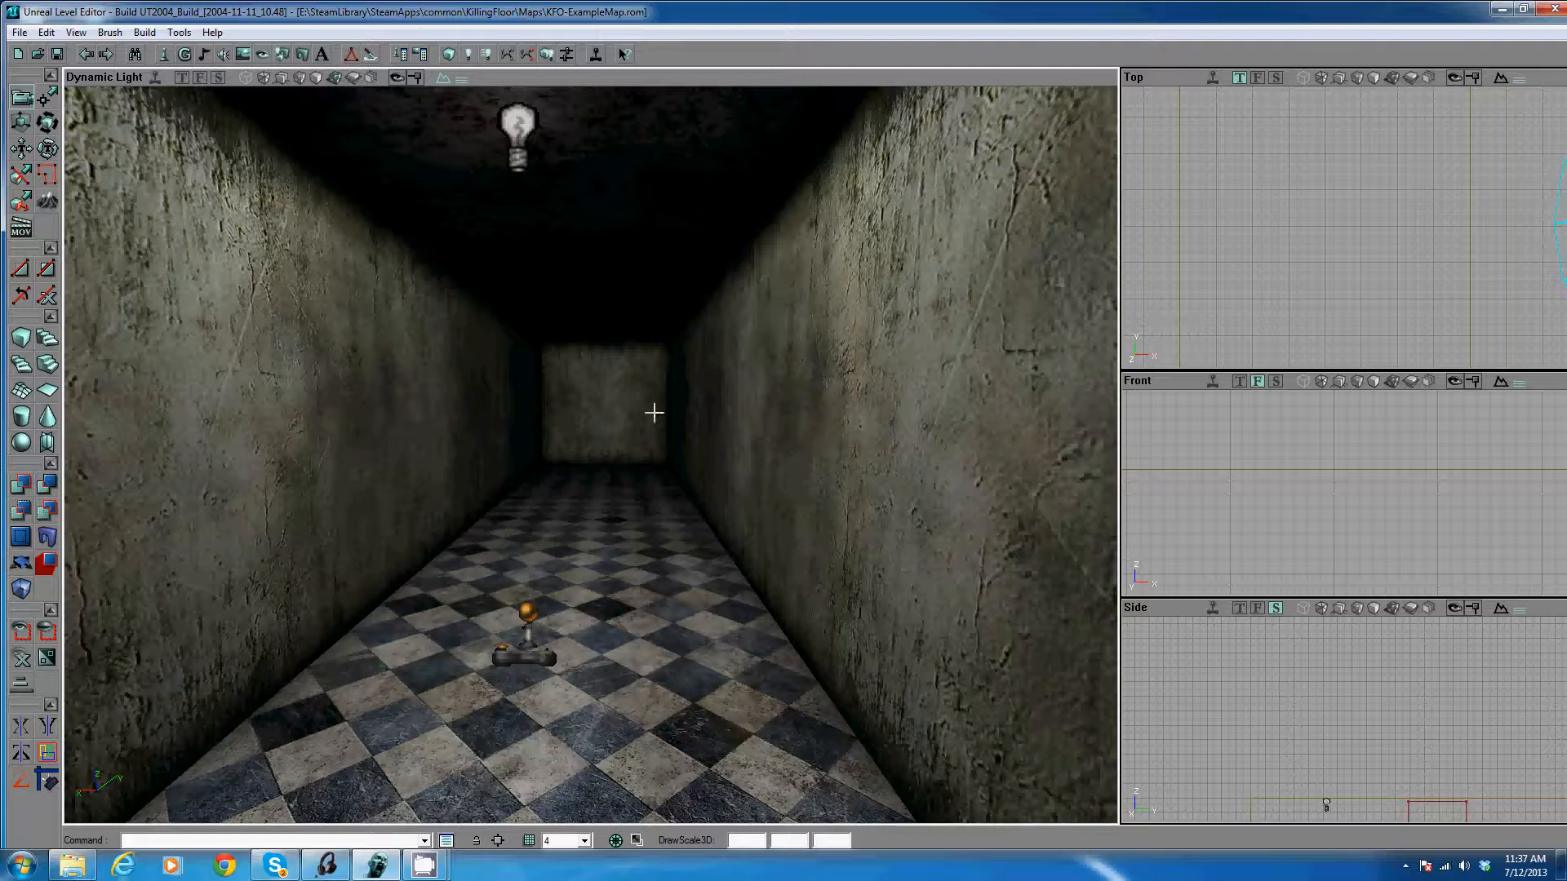
double_click(532, 660)
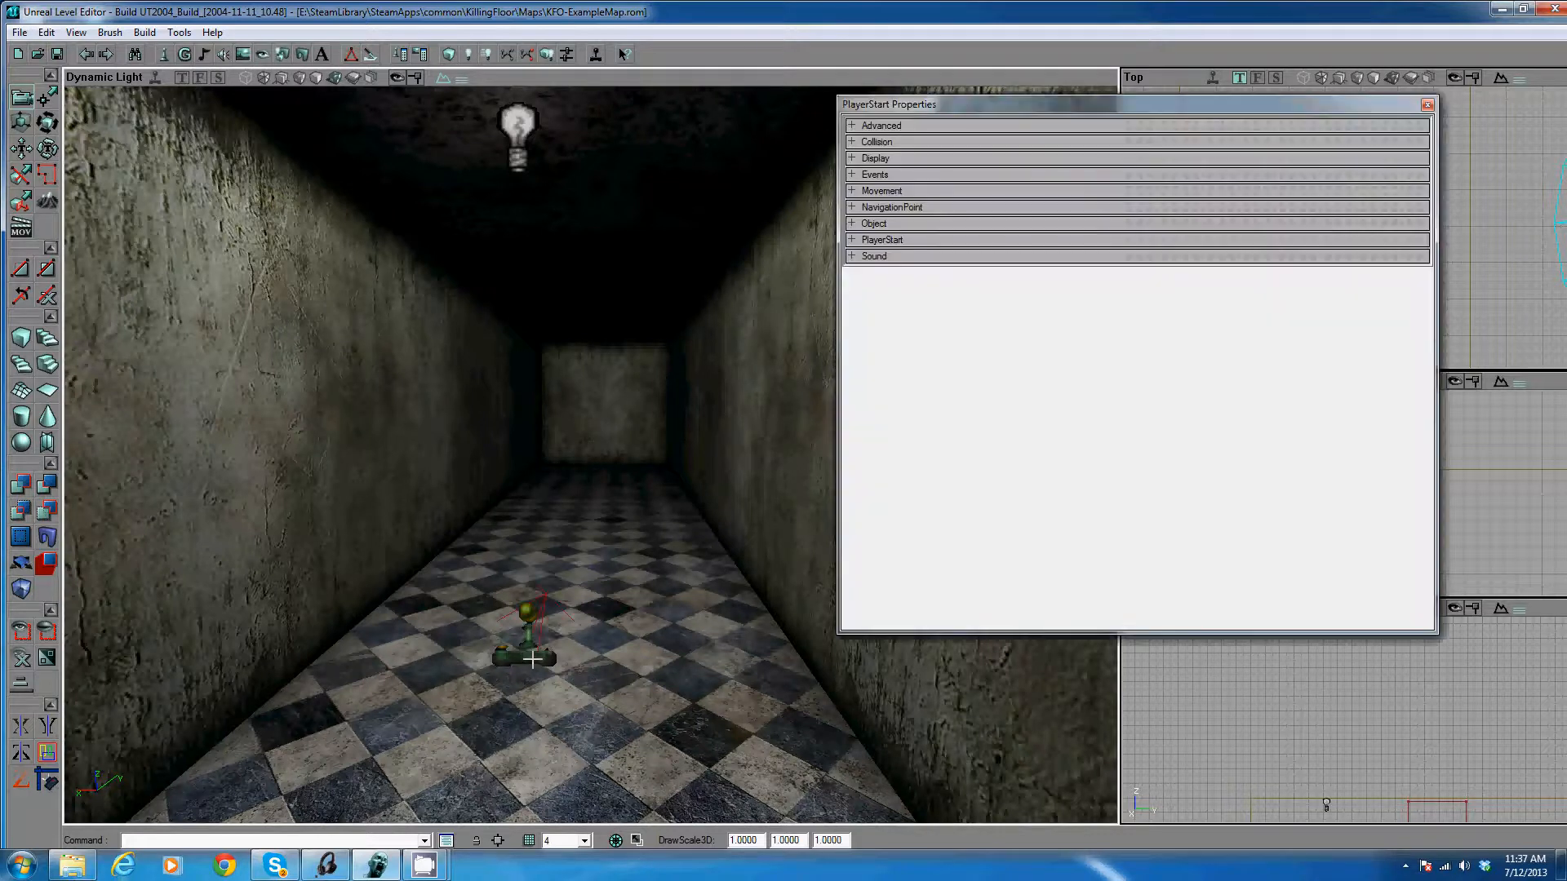
click(519, 122)
click(1427, 105)
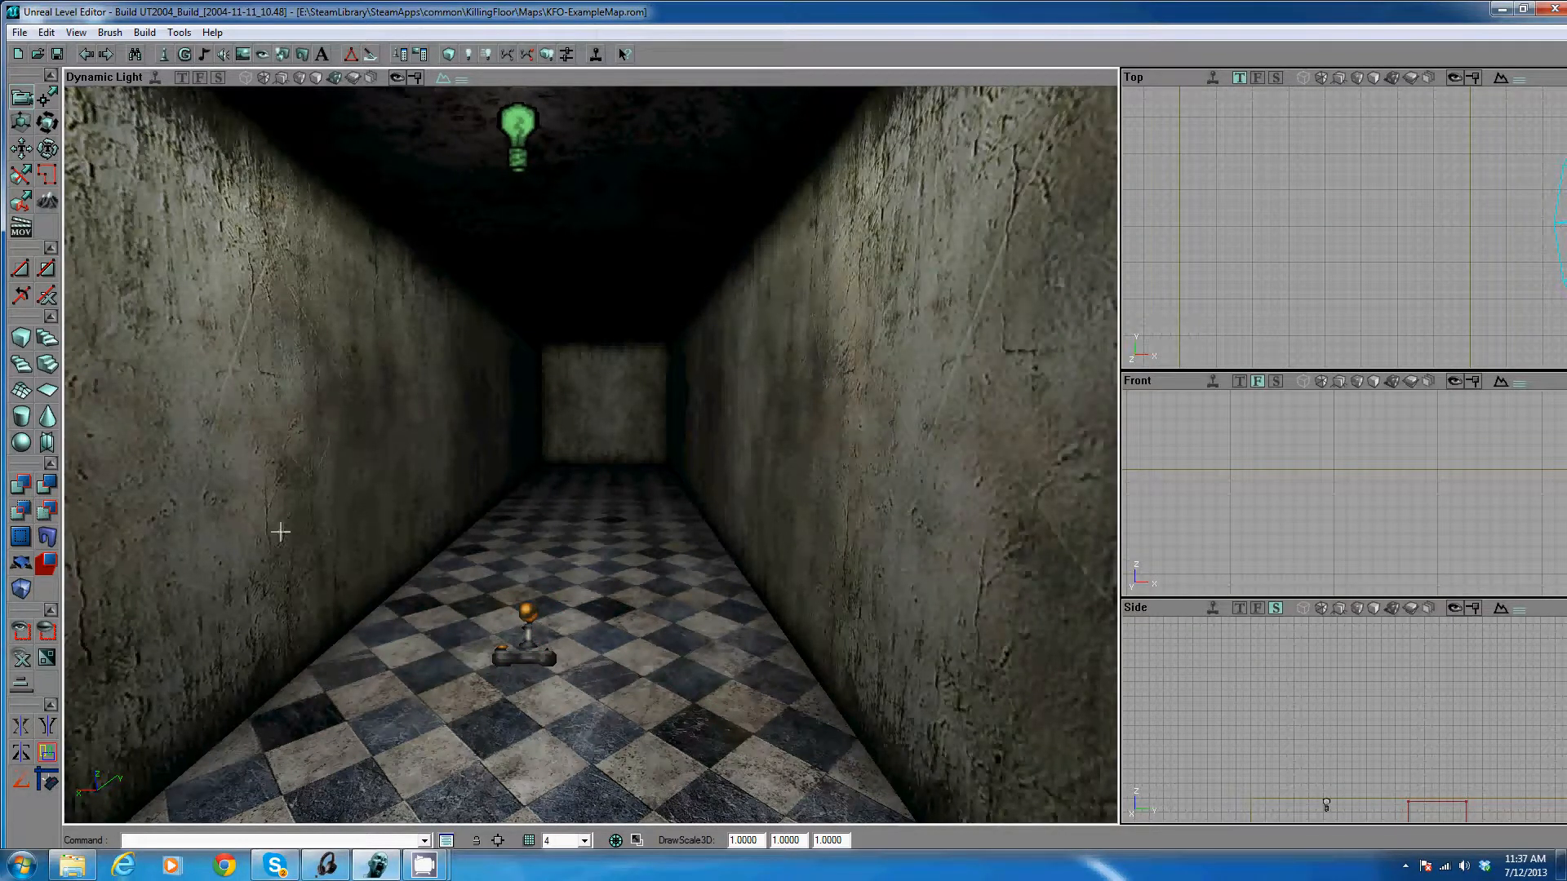
mouse_move(739, 402)
right_down()
mouse_move(590, 453)
mouse_move(741, 403)
right_up()
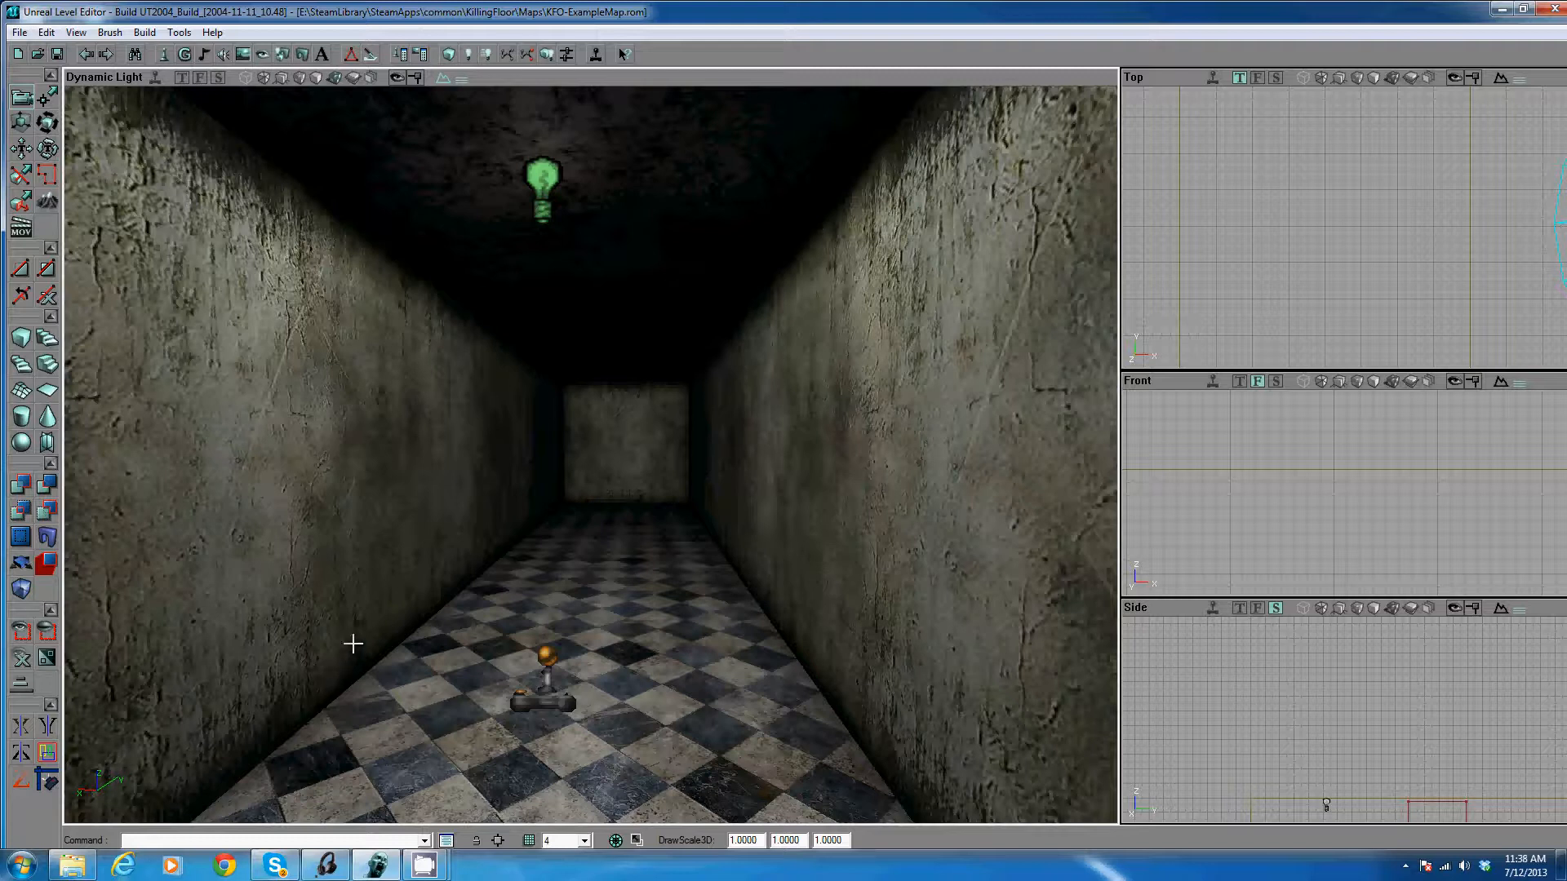
Open the KillingFloor configuration settings file from the game's System folder in Notepad, and show that folder's full path
mouse_move(82, 867)
click(106, 775)
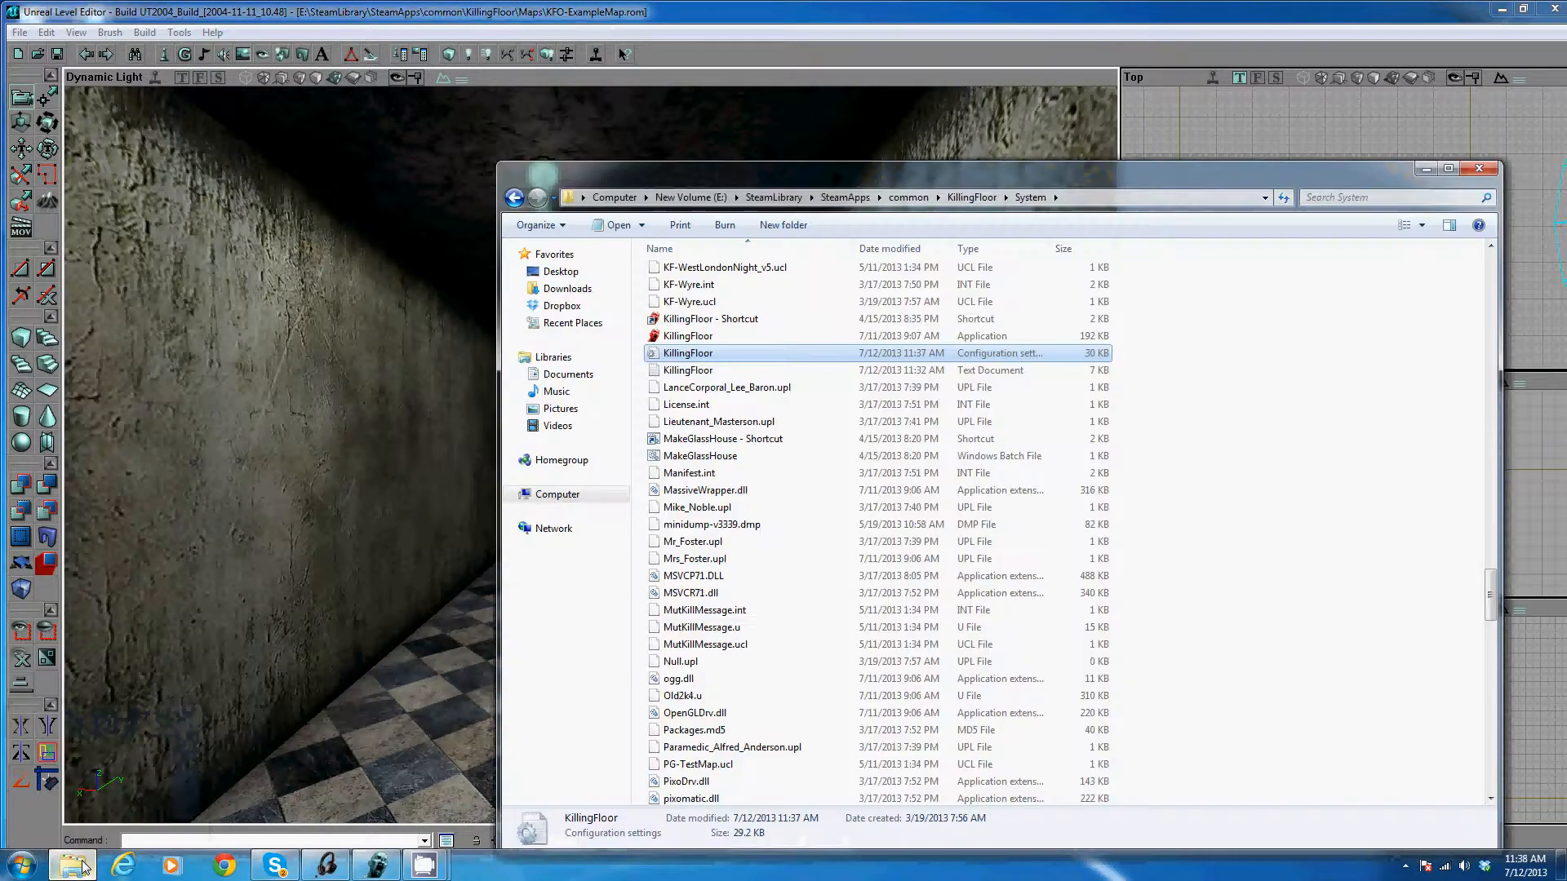
double_click(764, 353)
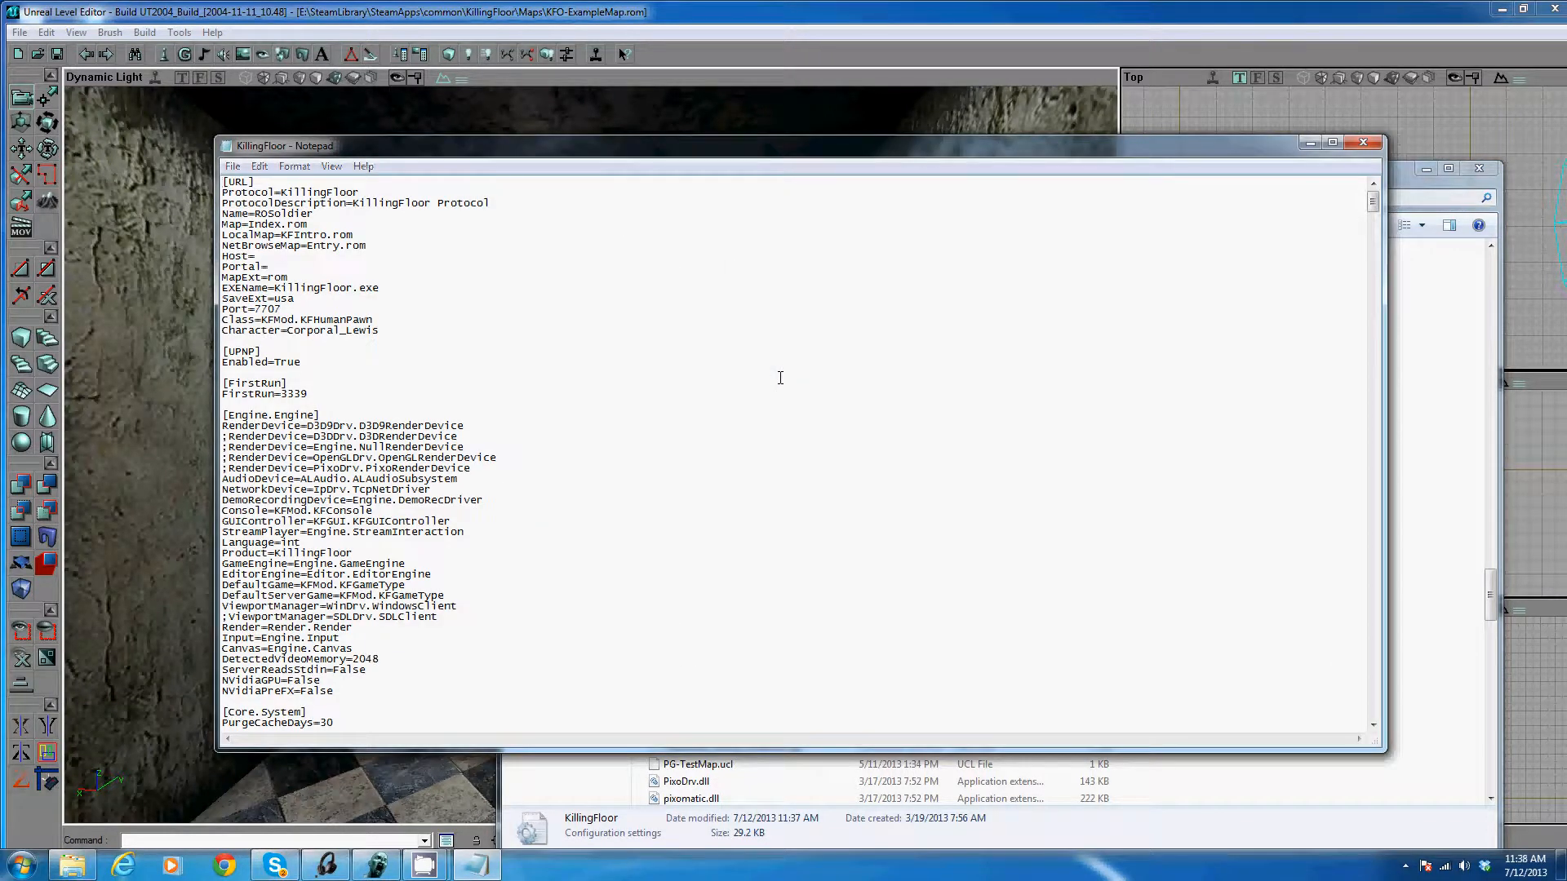
key(ctrl+f)
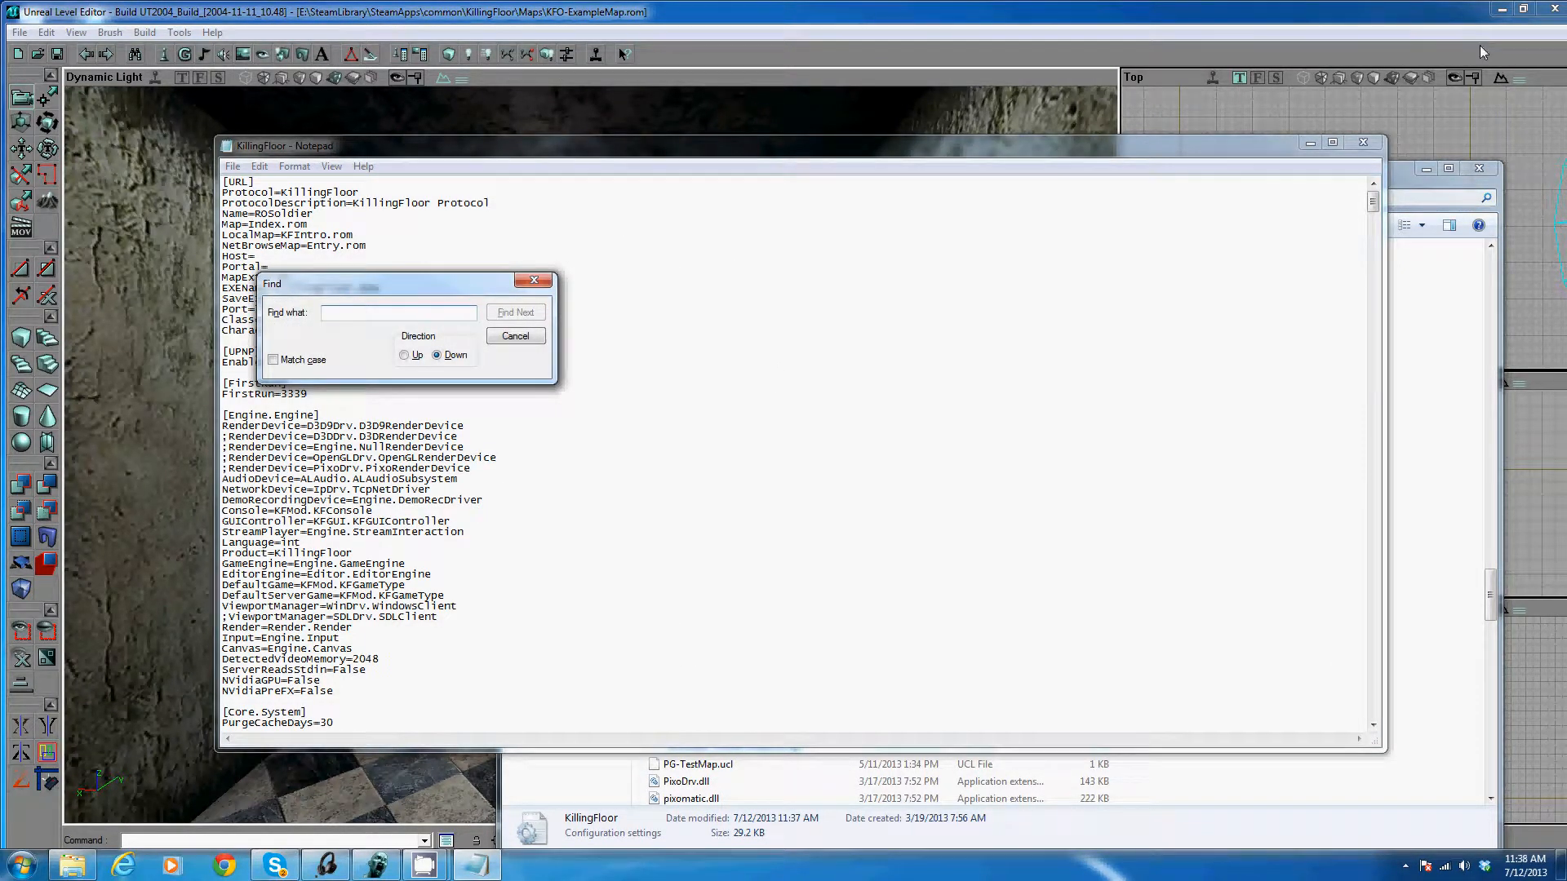
click(1397, 182)
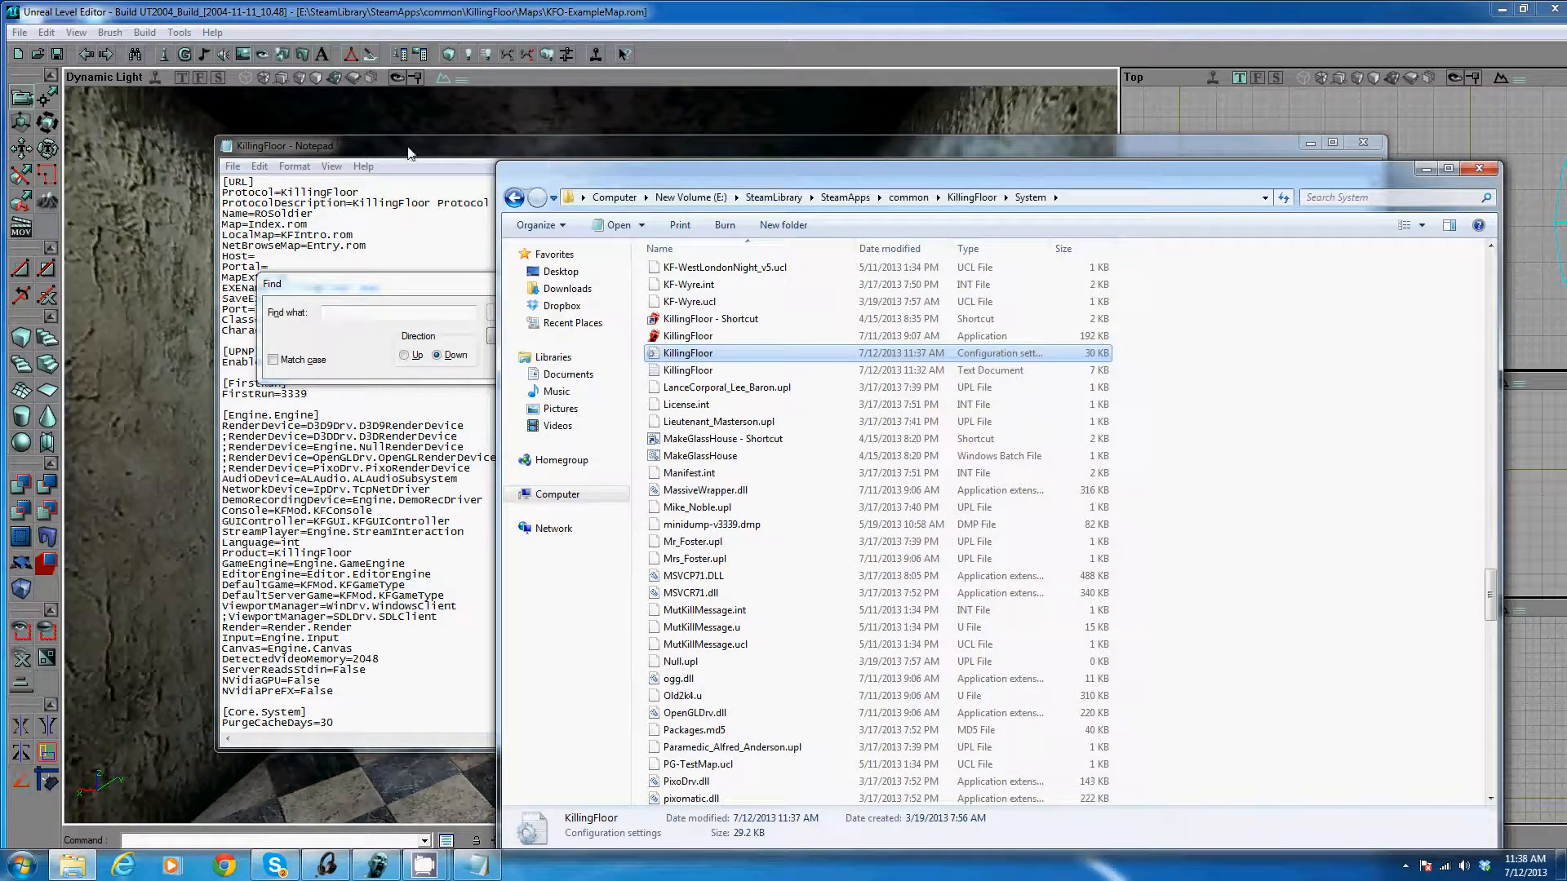
click(1082, 197)
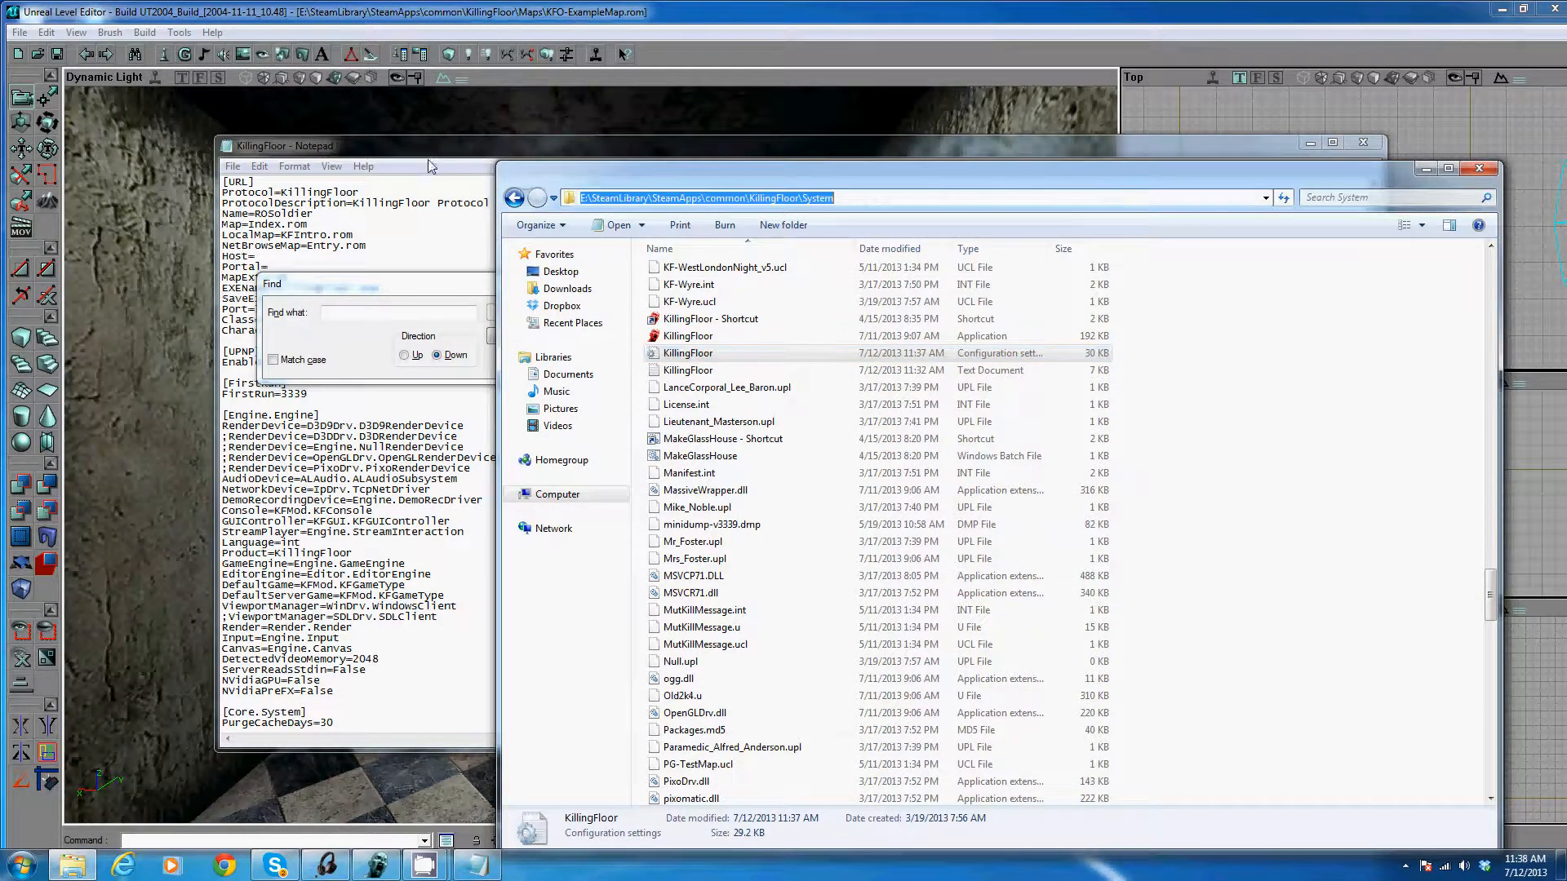
Search the configuration file for "editpackages" and bring the full EditPackages list into view
click(431, 166)
click(417, 335)
text(editpackages)
key(Return)
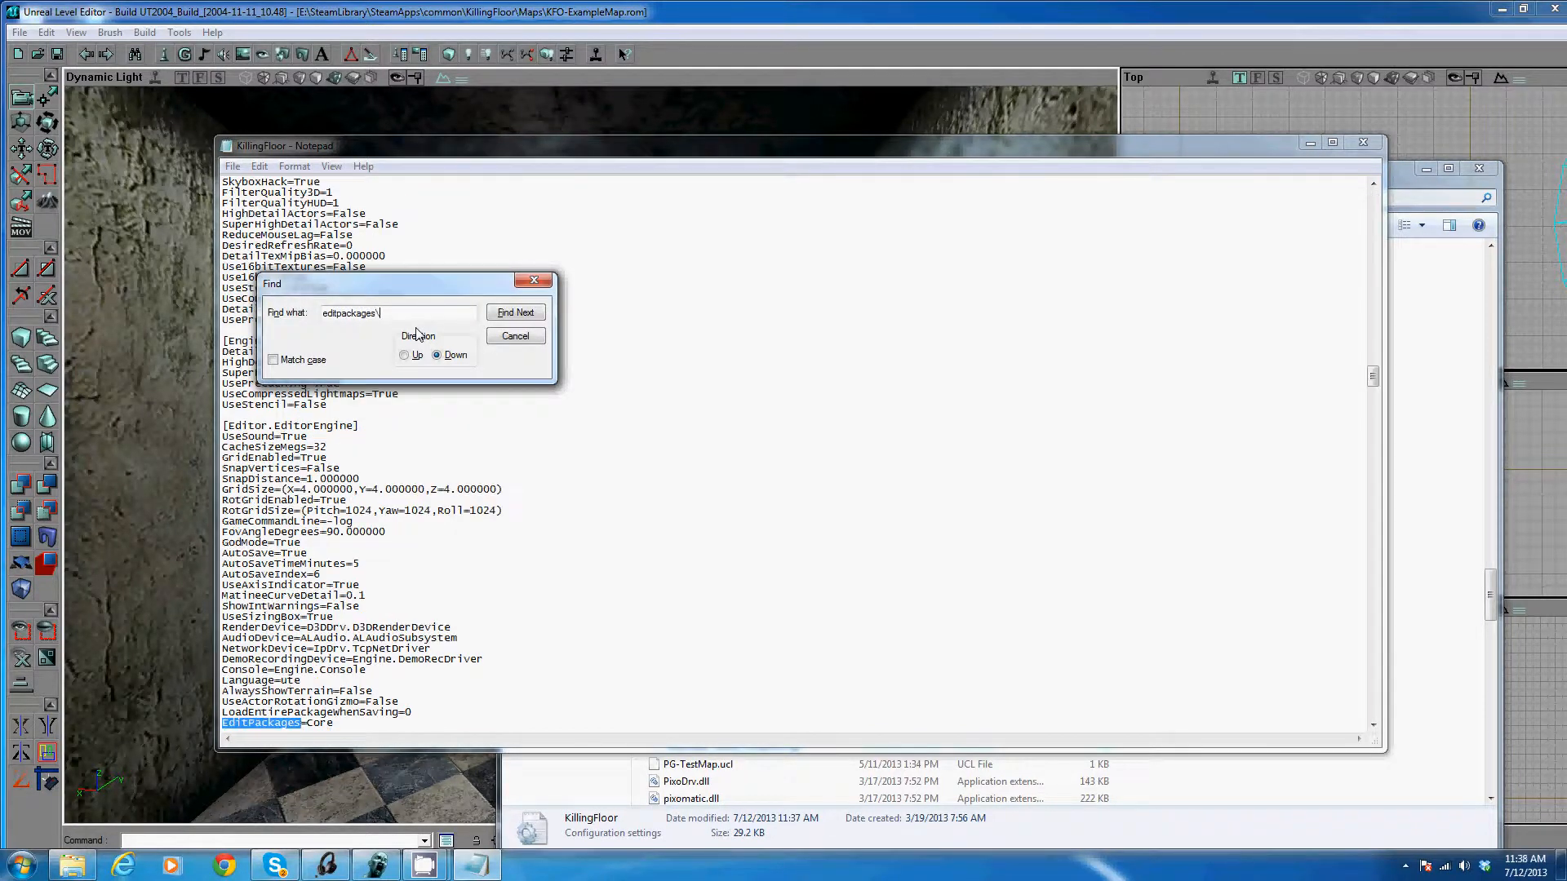
key(Escape)
scroll(648, 448, down, 10)
scroll(566, 465, down, 4)
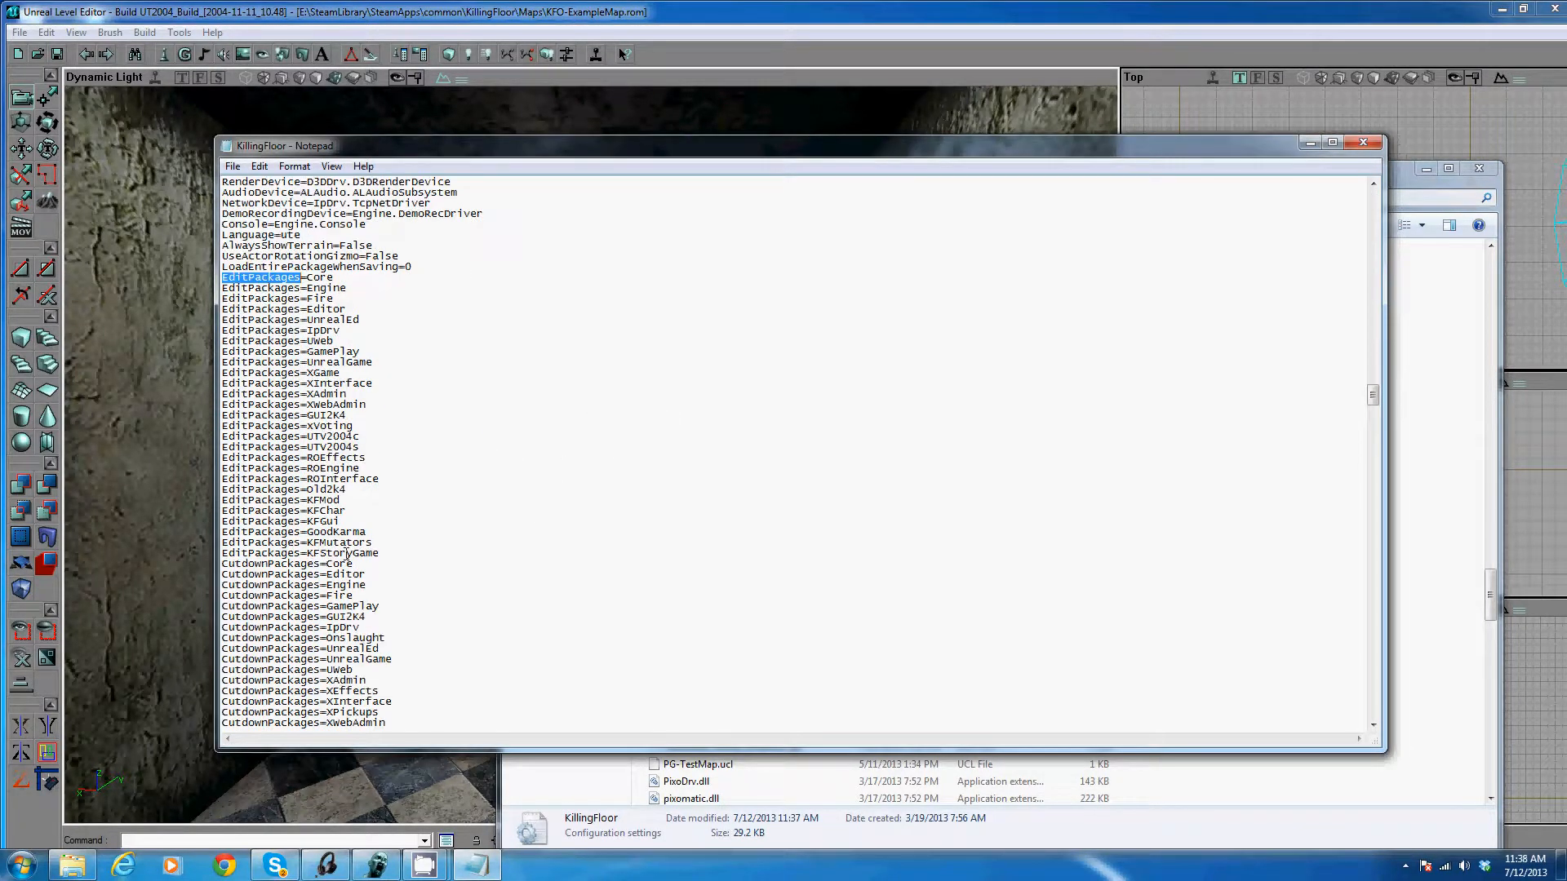
Check the EditPackages=KFStoryGame line at the end of the EditPackages list
drag(388, 553, 222, 551)
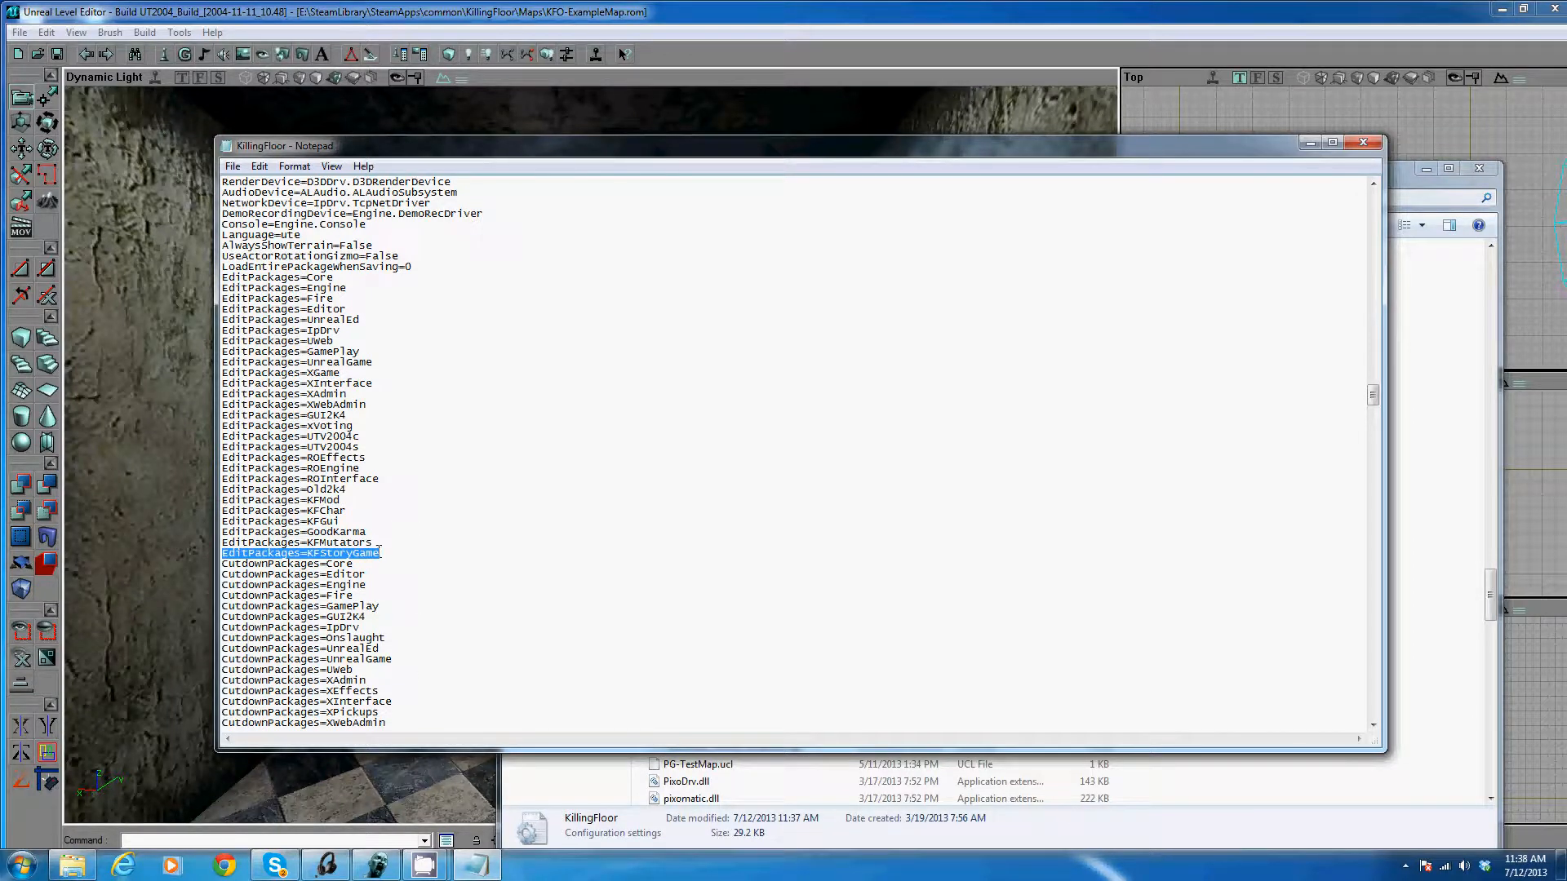
drag(387, 551, 216, 552)
drag(388, 552, 335, 553)
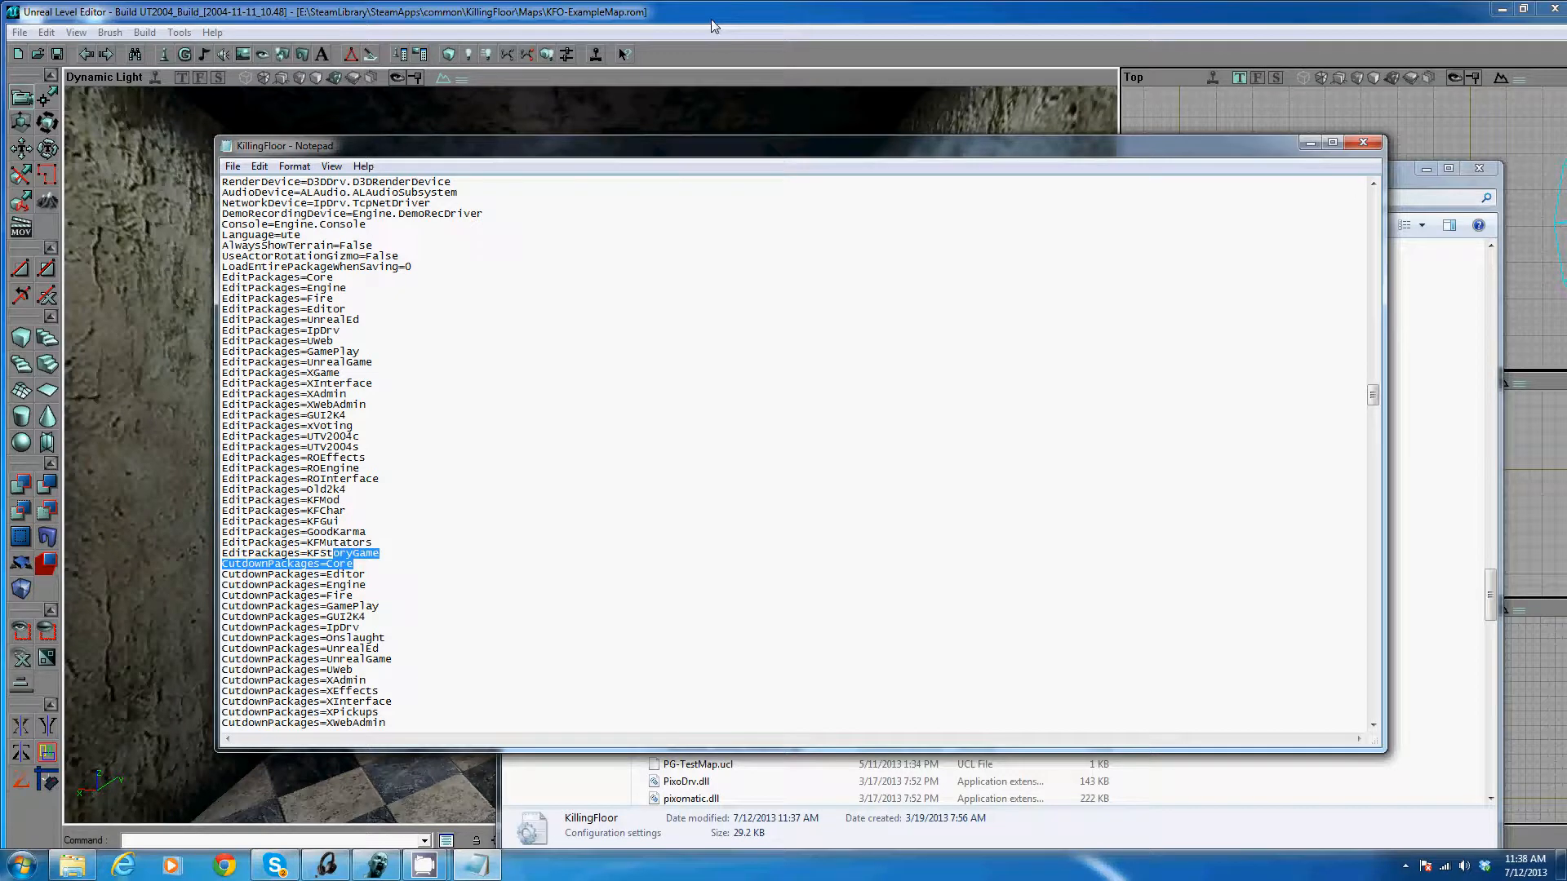
click(382, 548)
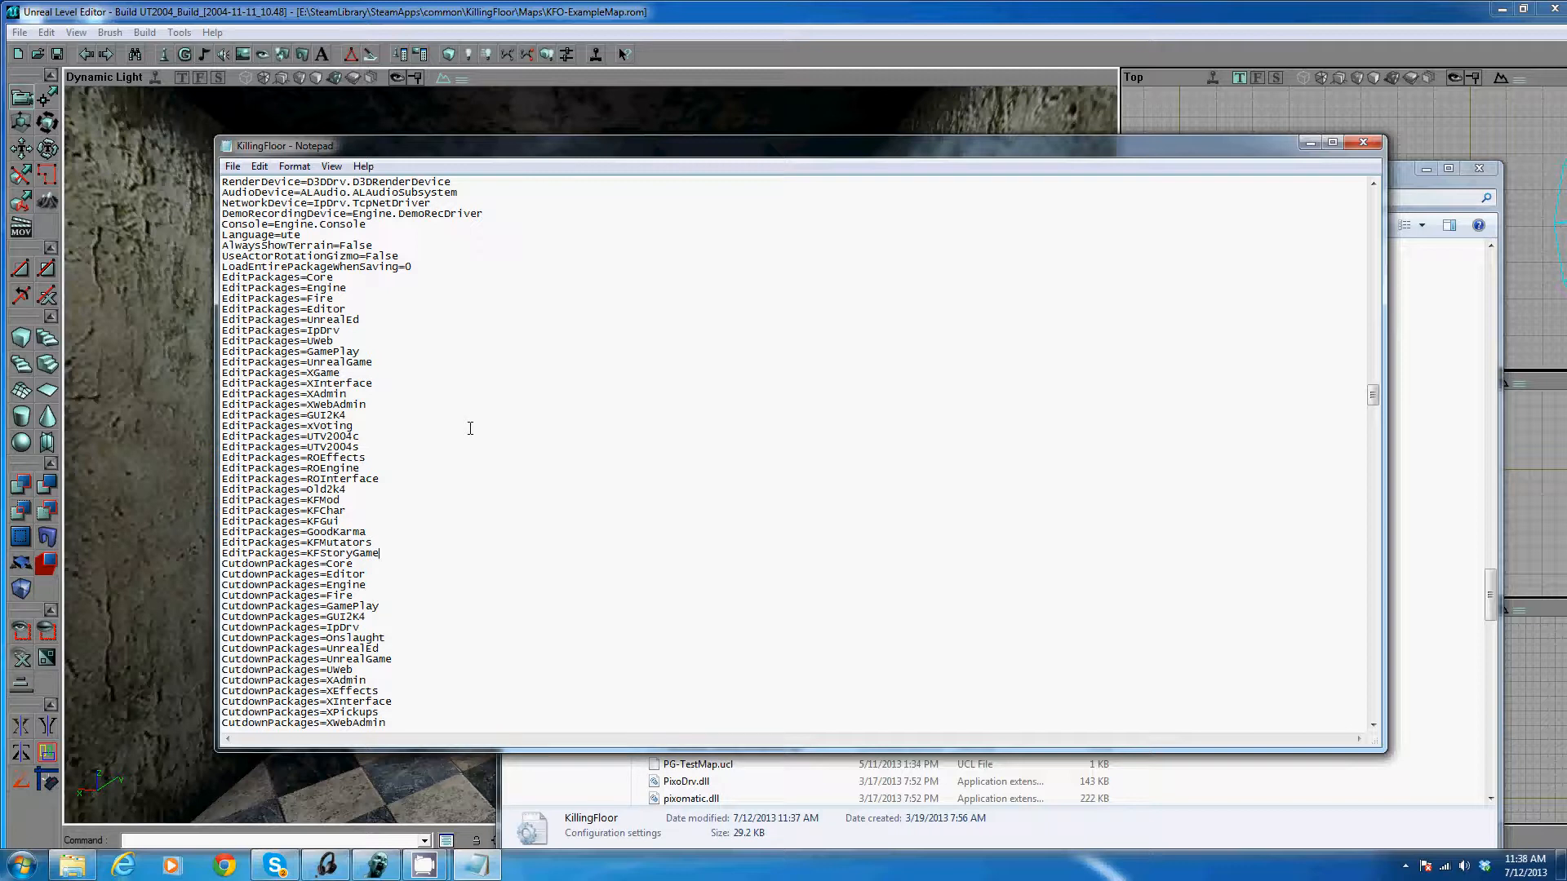
Switch back to Unreal Editor and select the KFLevelRules_Story actor class under Info, ReplicationInfo, KFLevelRules
click(519, 17)
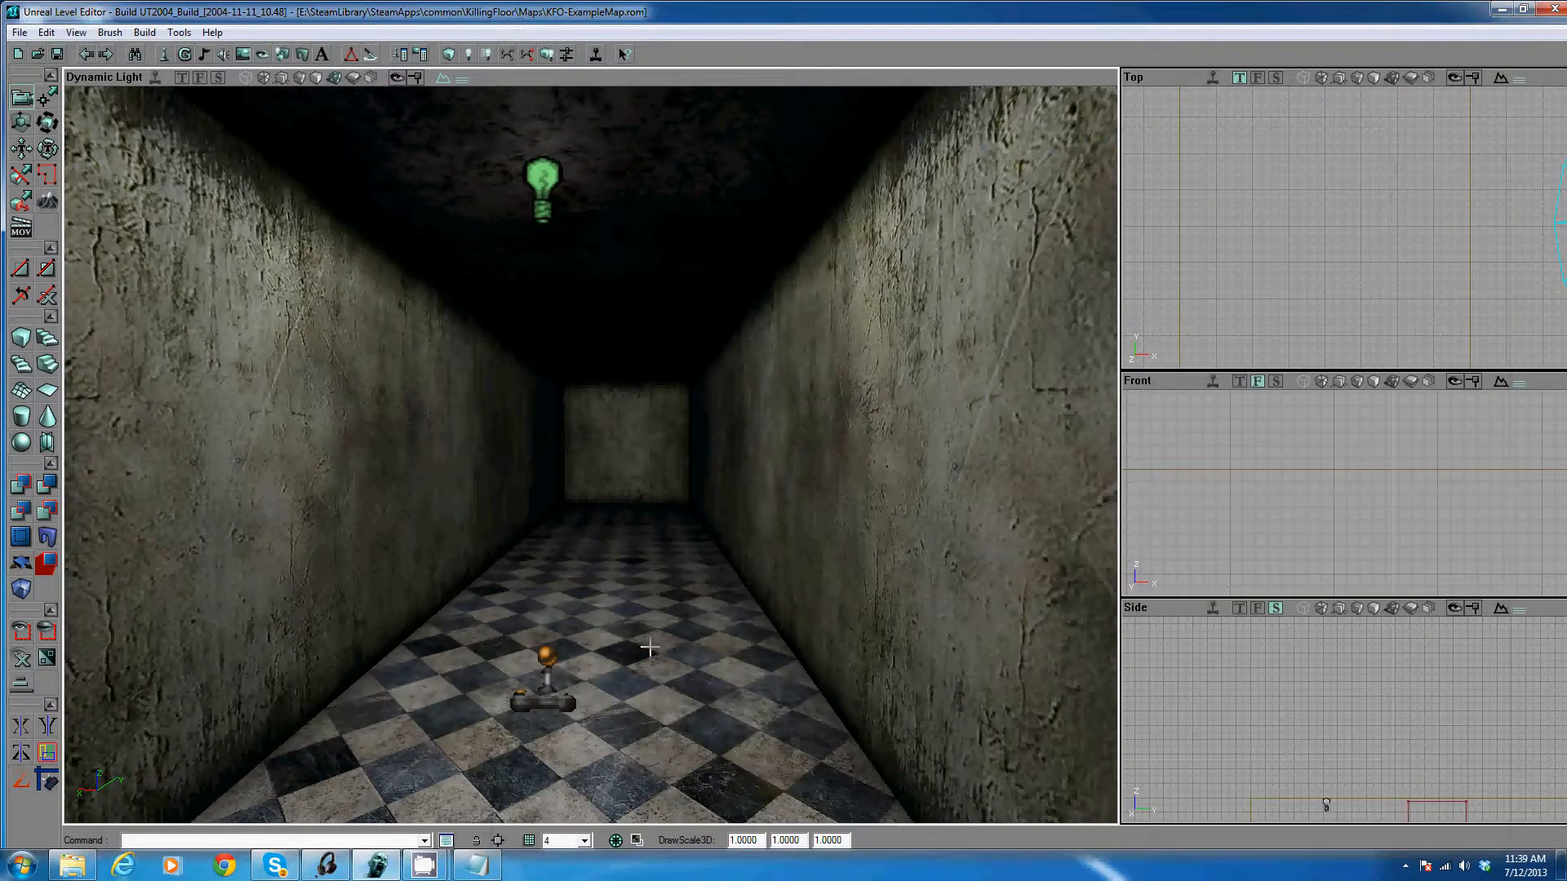
click(243, 54)
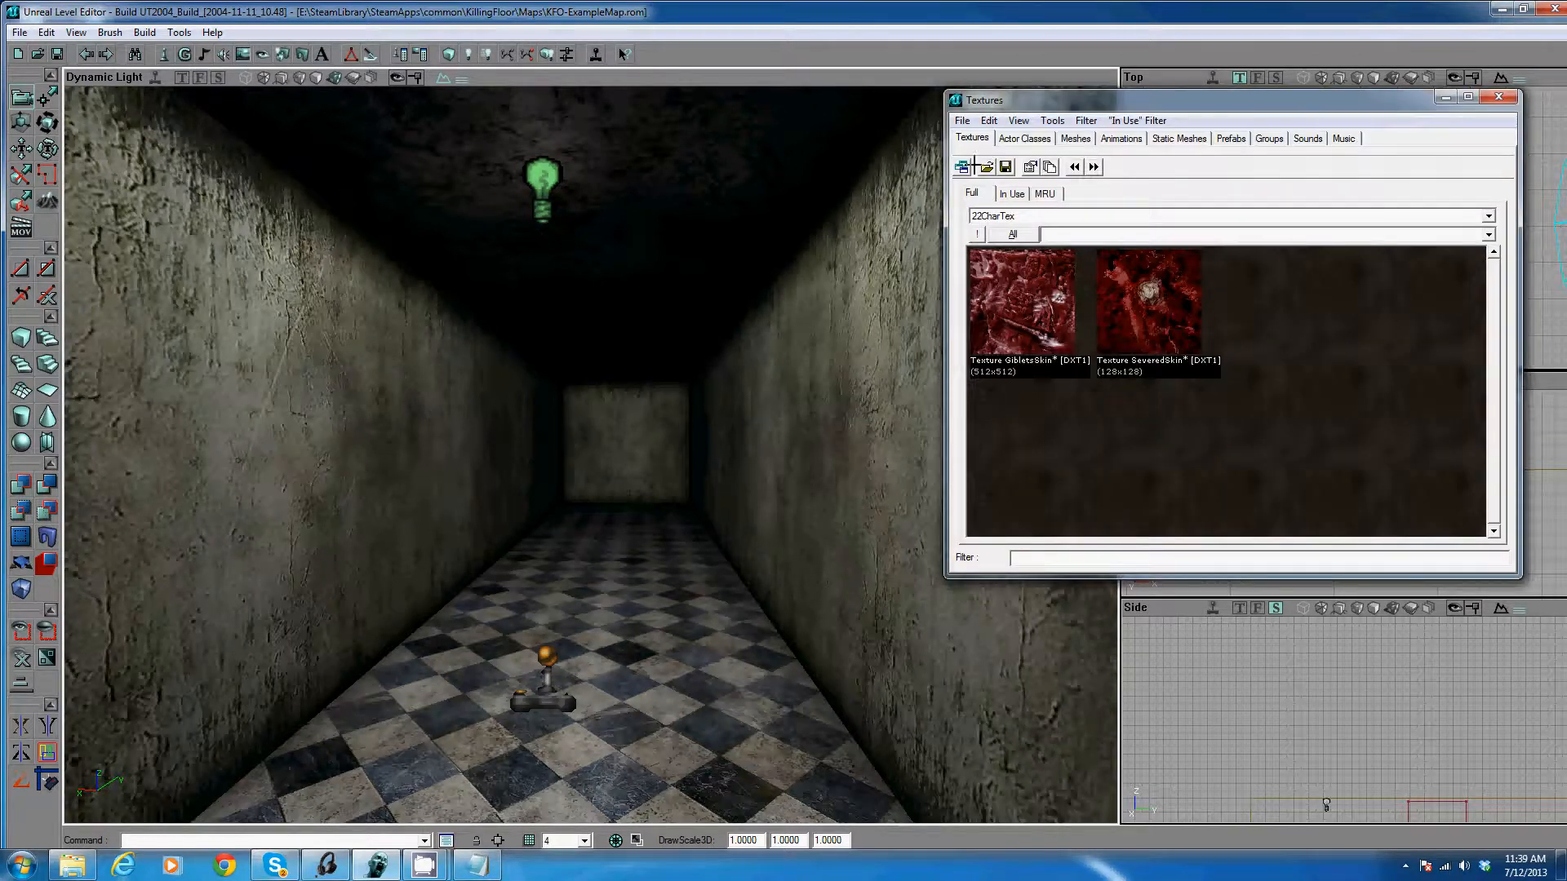
click(1035, 140)
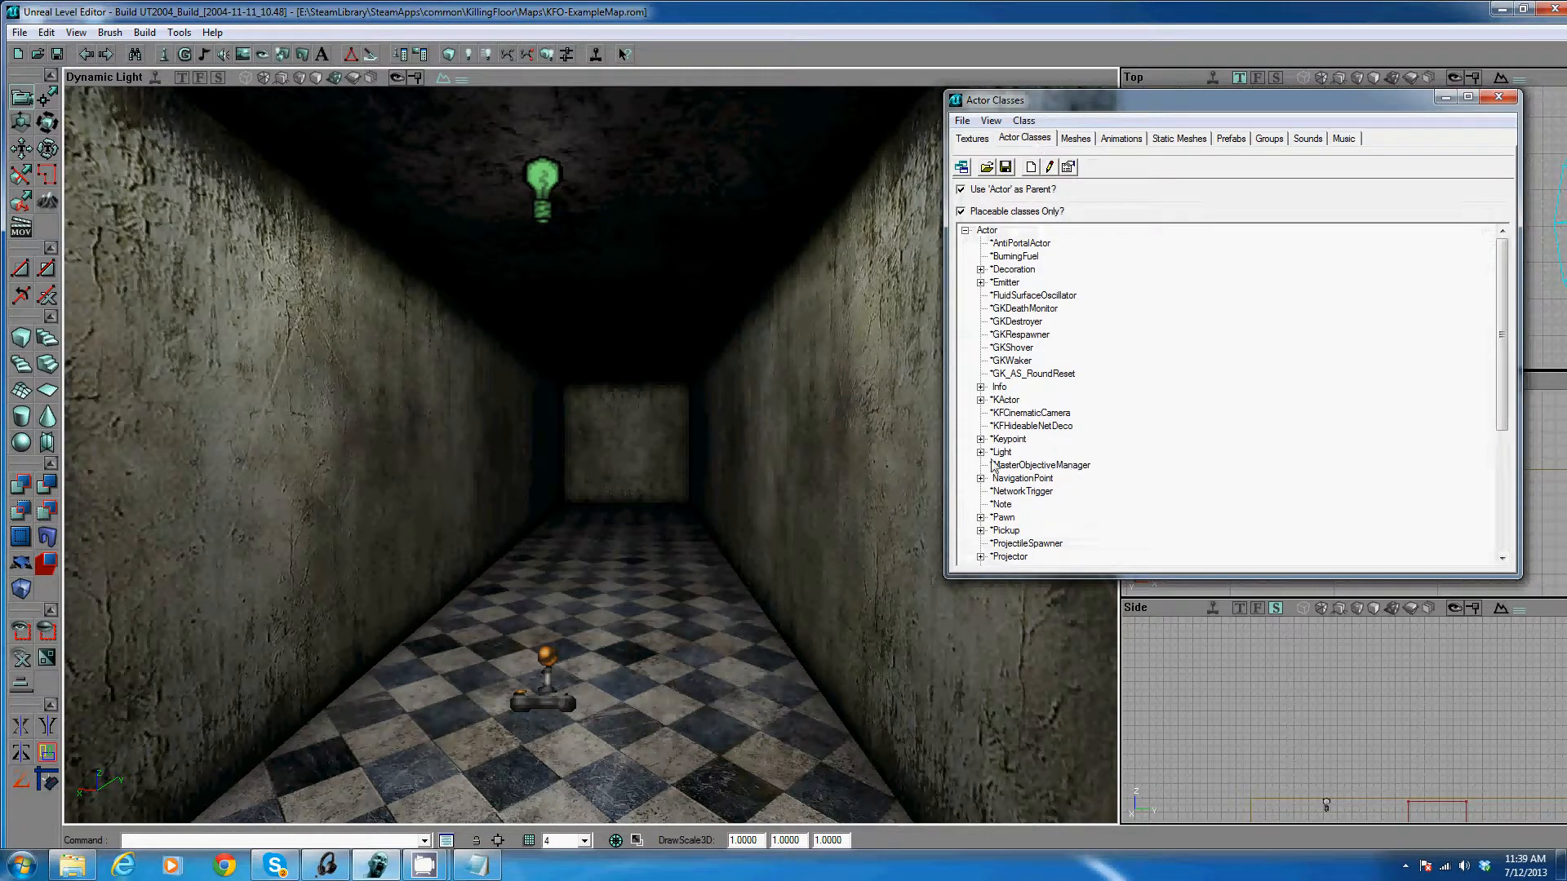
click(998, 387)
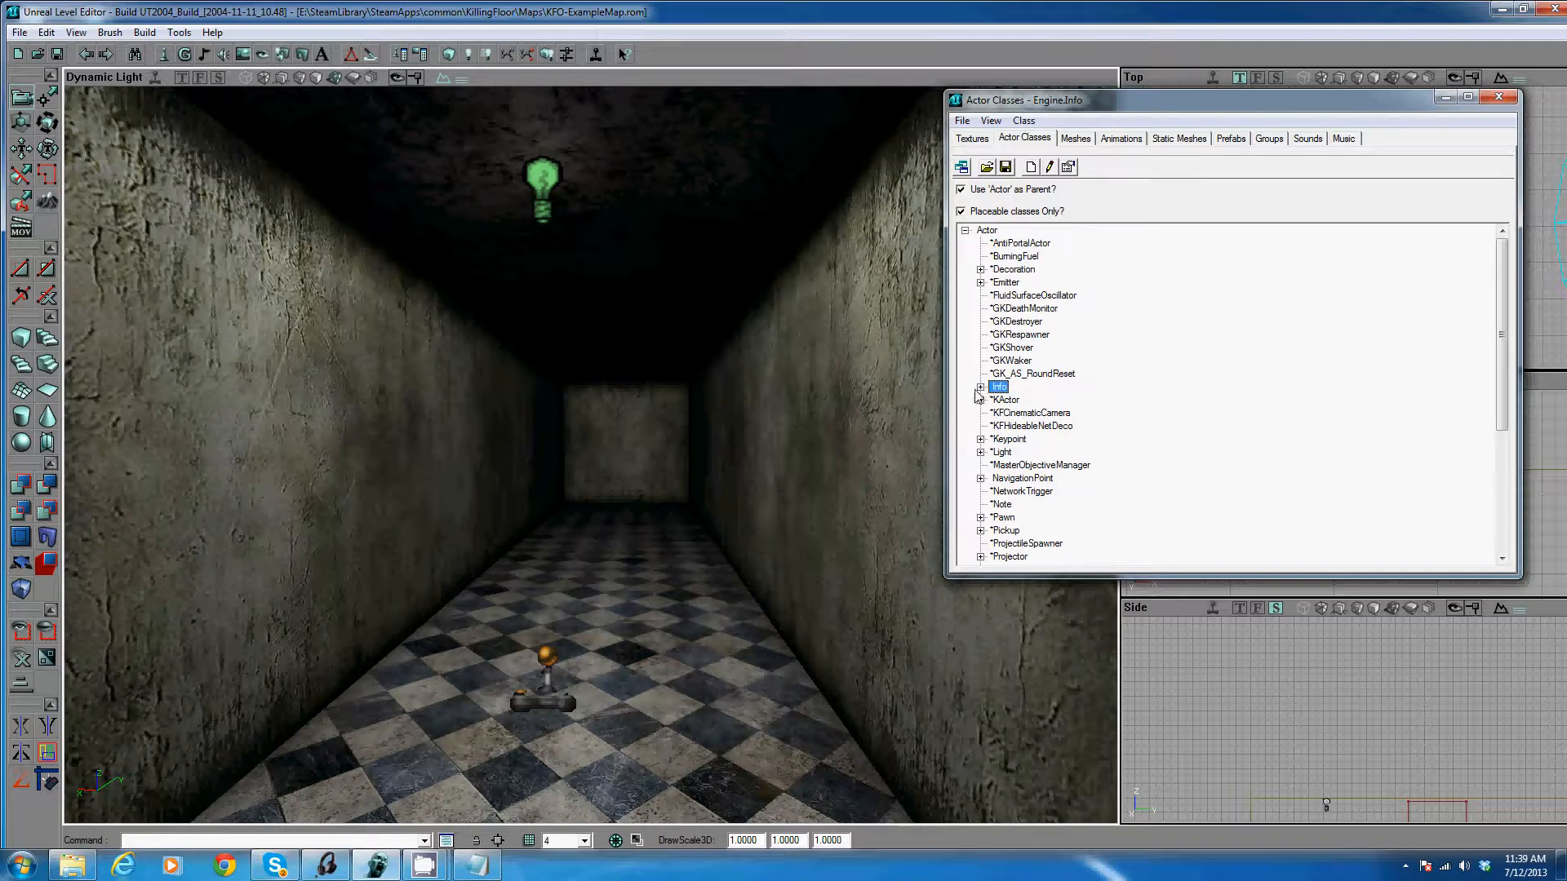
click(981, 388)
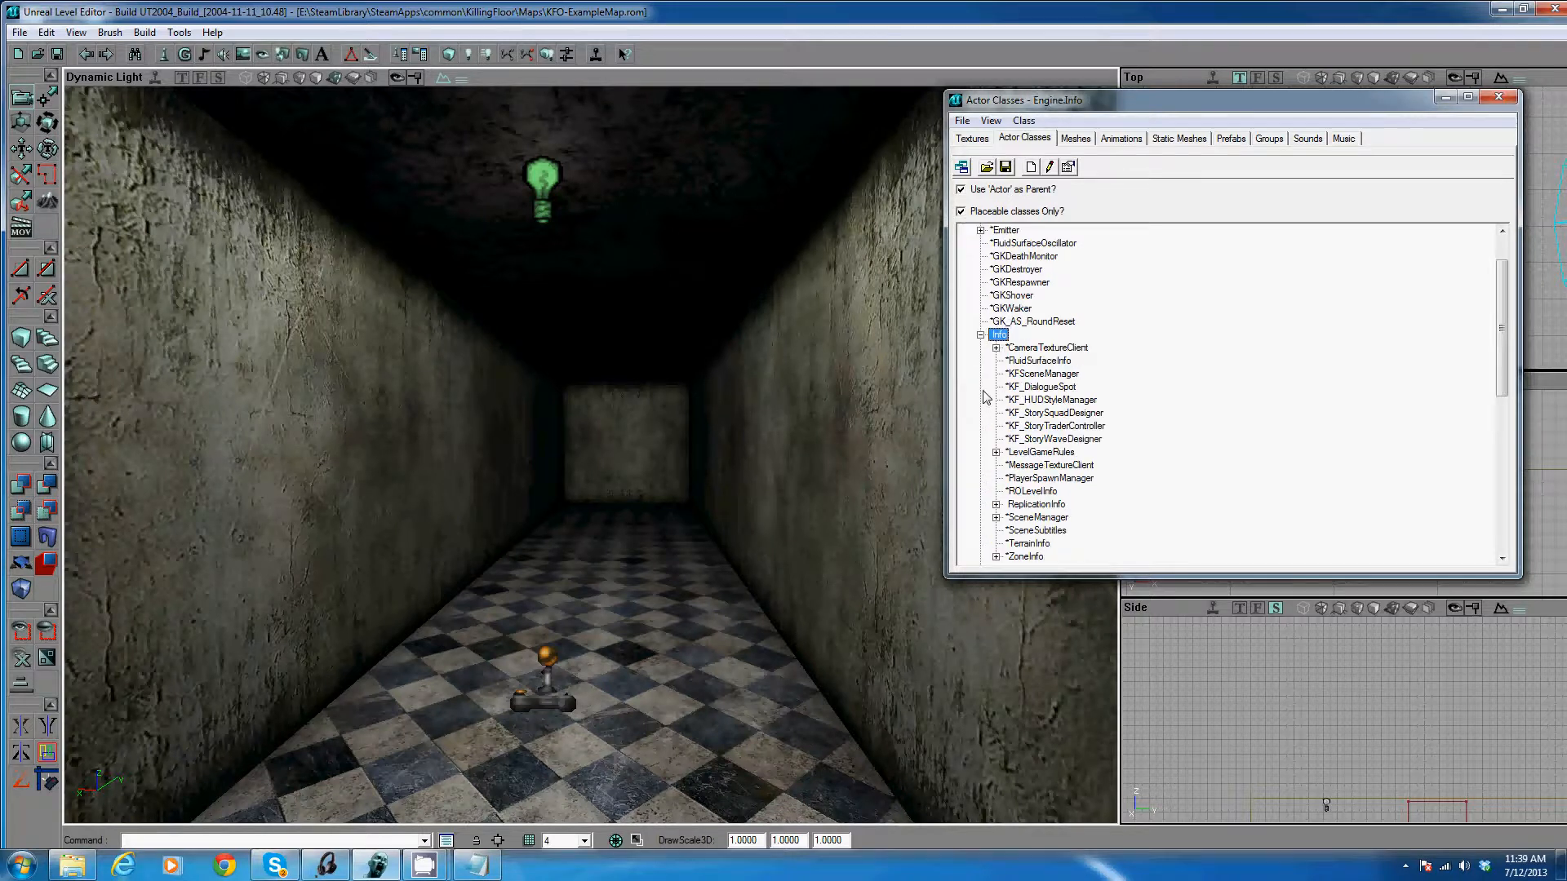
click(1012, 492)
click(996, 505)
click(1023, 518)
click(1011, 517)
scroll(1197, 497, down, 1)
click(1115, 491)
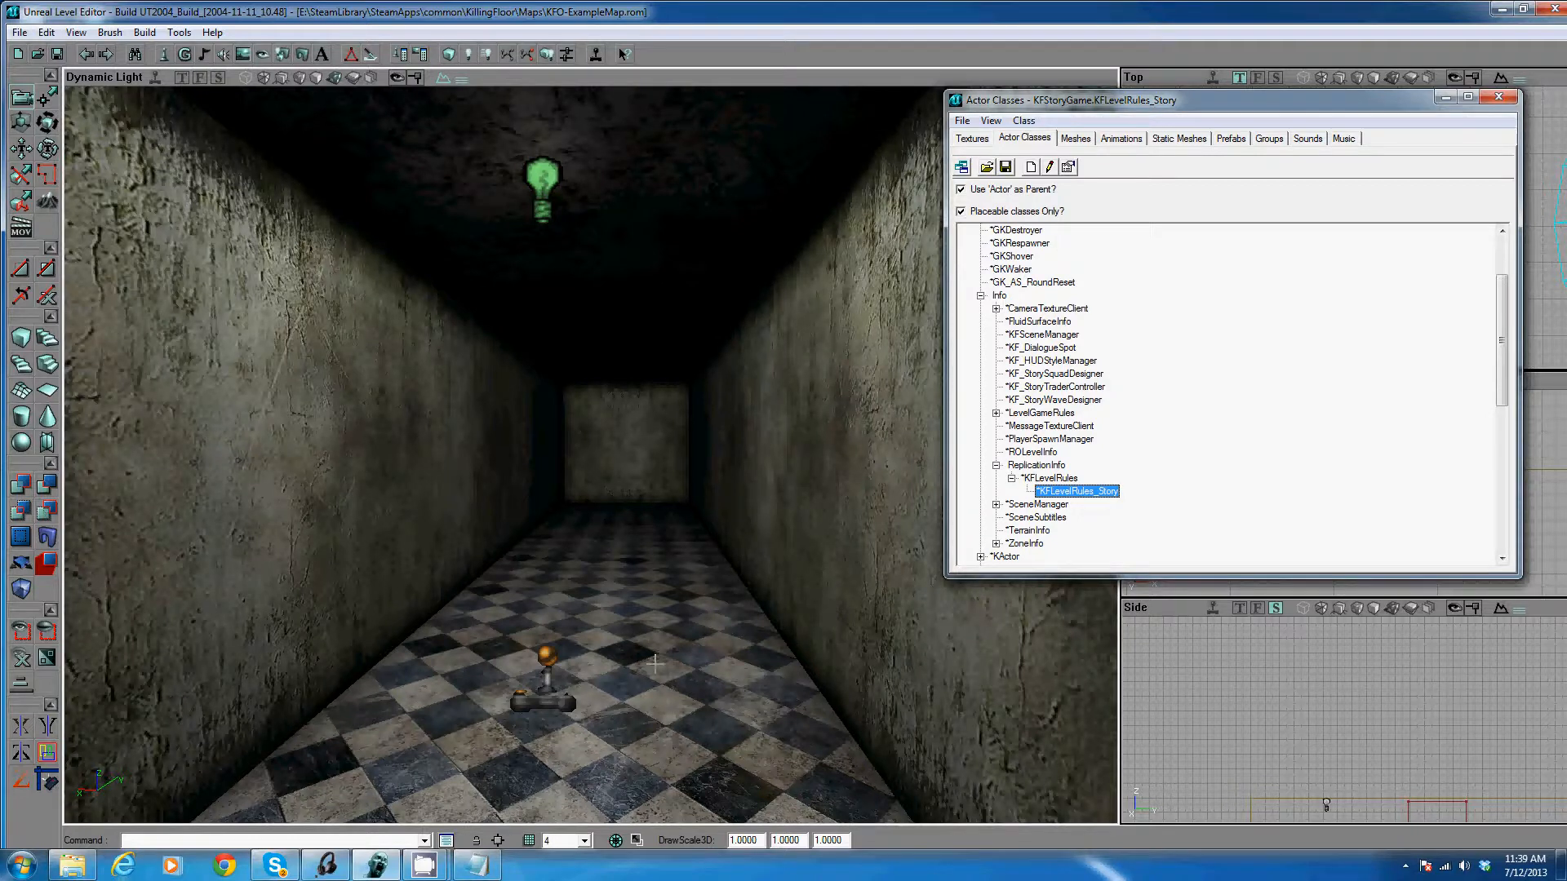
Add a KFLevelRules_Story actor on the corridor floor, to the right of the player start
click(698, 654)
right_click(676, 674)
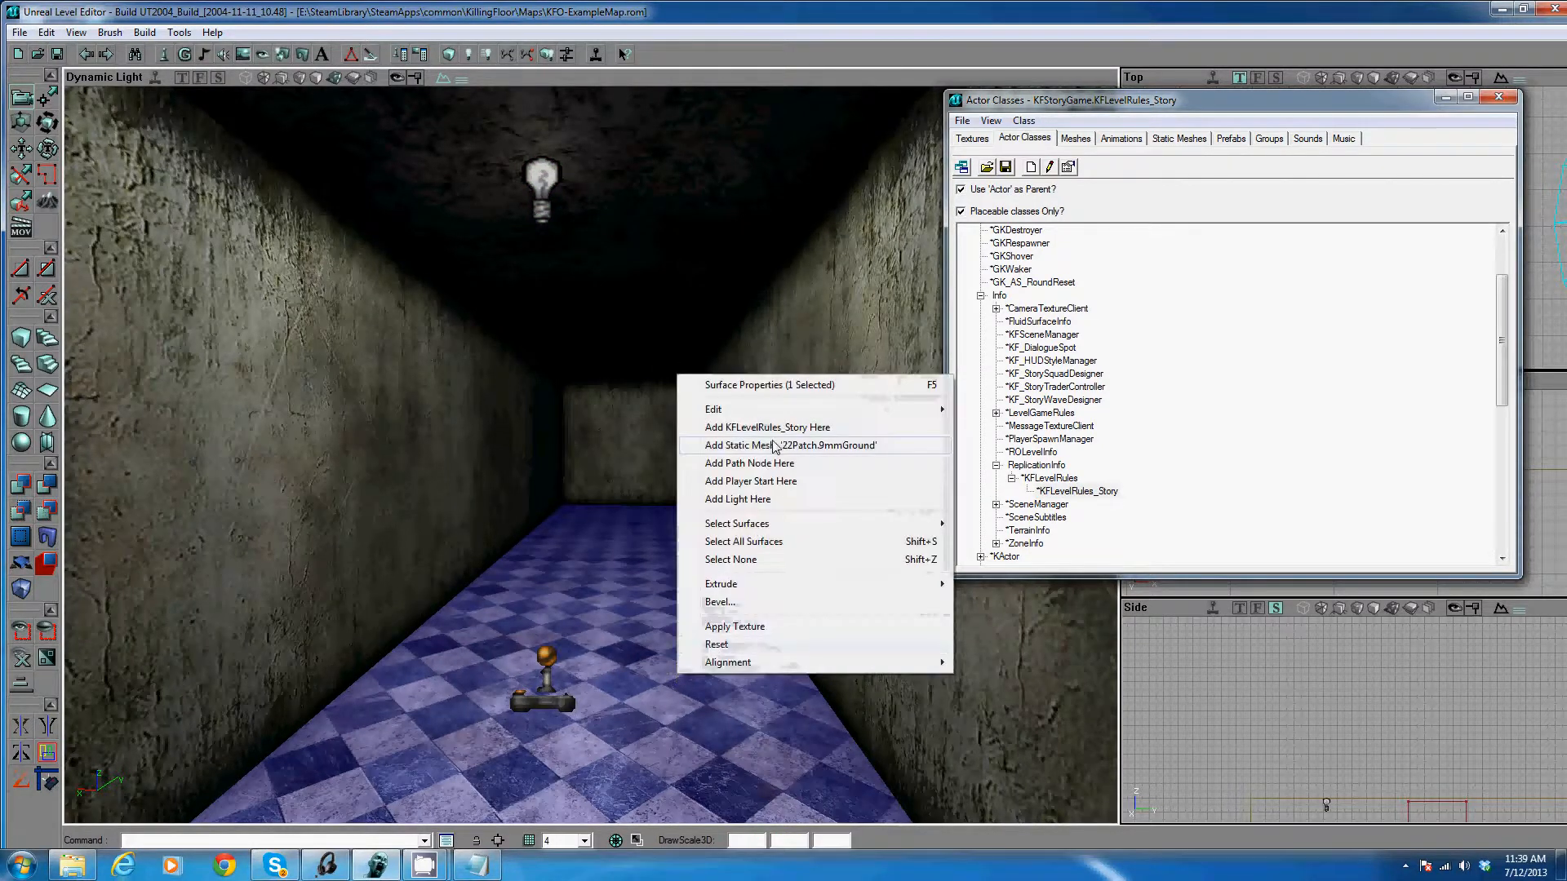
click(759, 445)
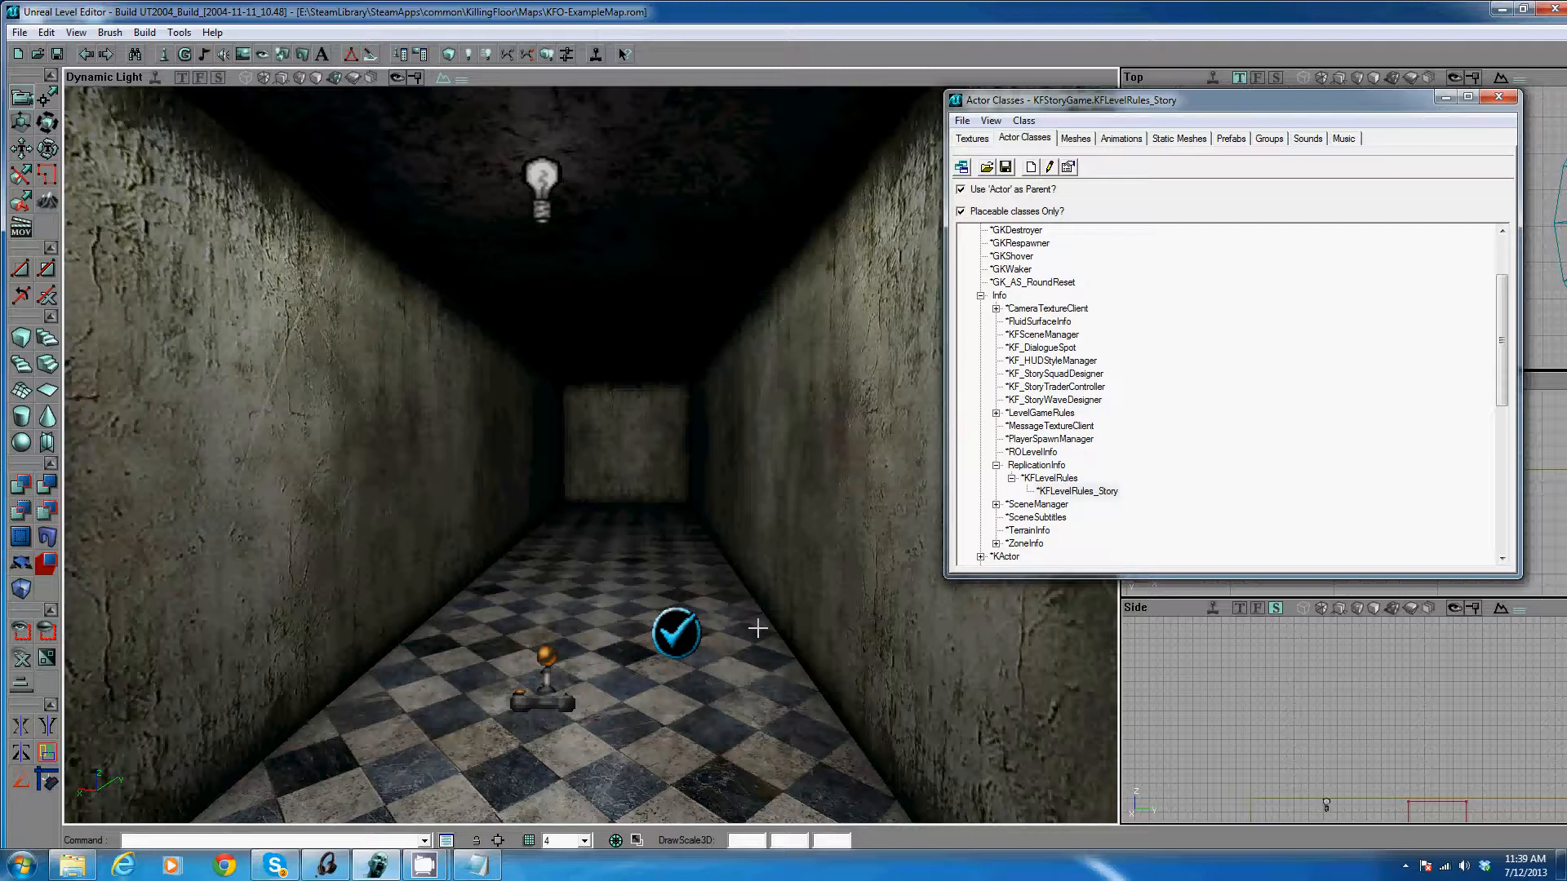
mouse_move(666, 707)
right_down()
mouse_move(591, 454)
mouse_move(666, 707)
right_up()
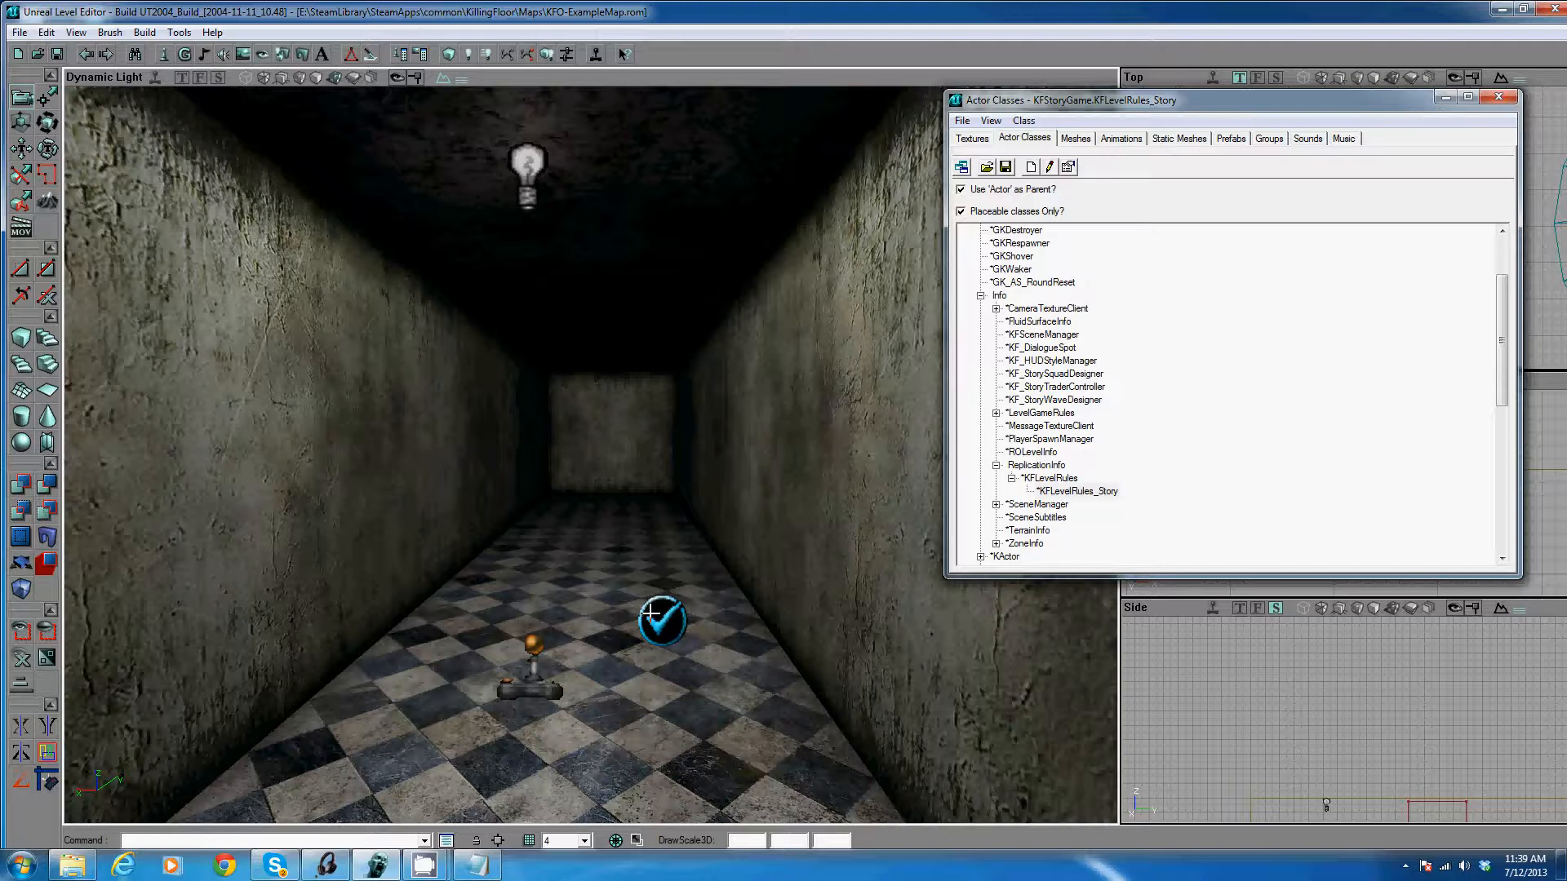
Collapse the Info classes and select the KF_StoryObjective actor class under StoryObjectiveBase
click(1077, 491)
scroll(1189, 409, up, 2)
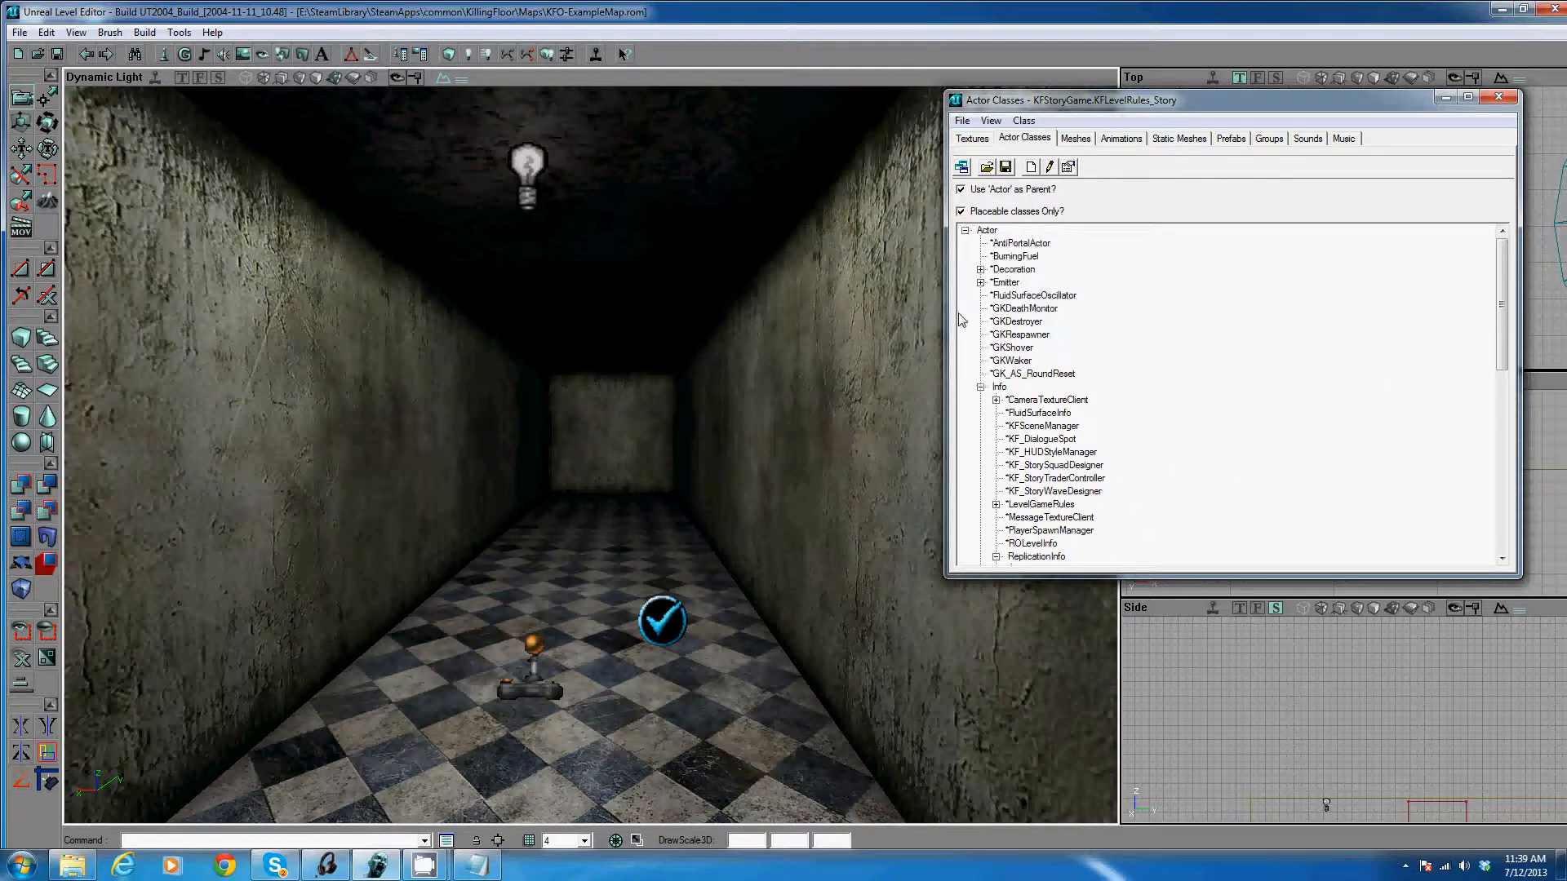
click(982, 387)
scroll(1069, 445, down, 2)
scroll(1052, 455, down, 3)
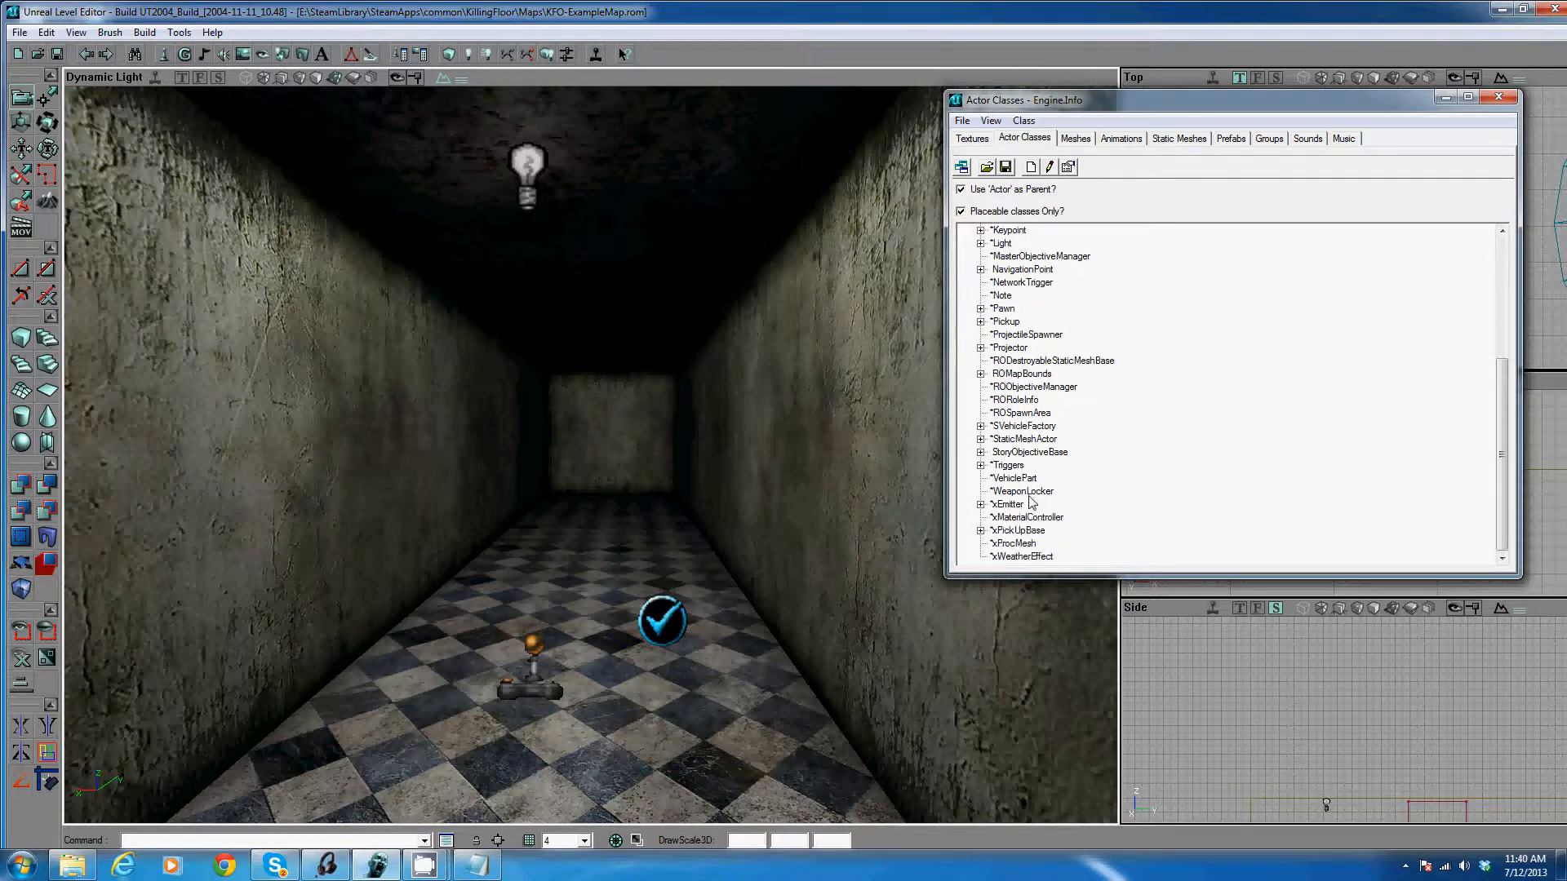
click(1011, 453)
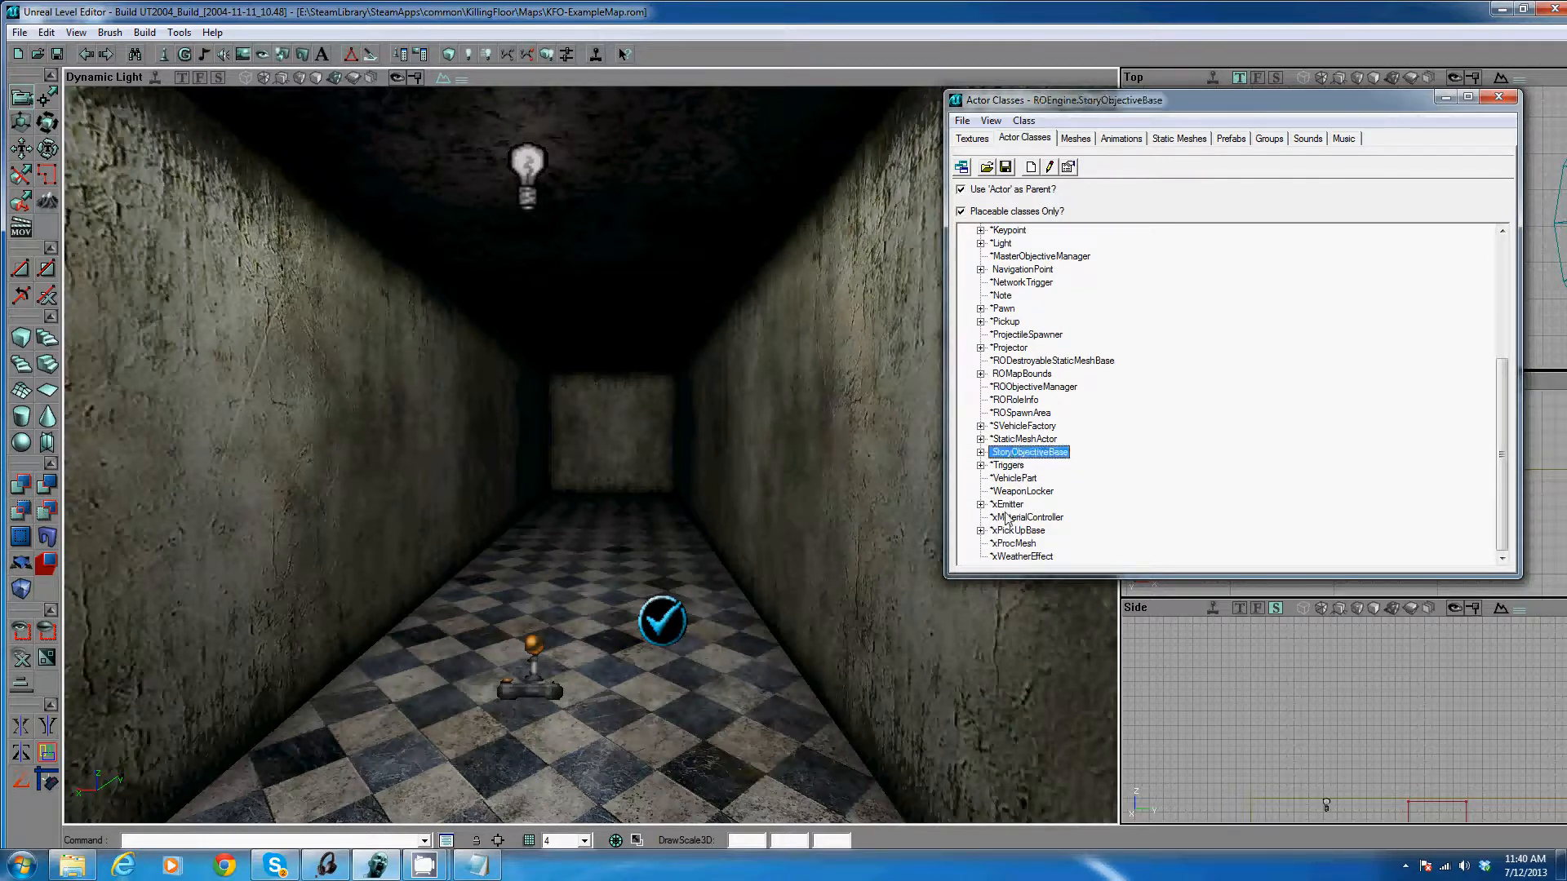
click(981, 453)
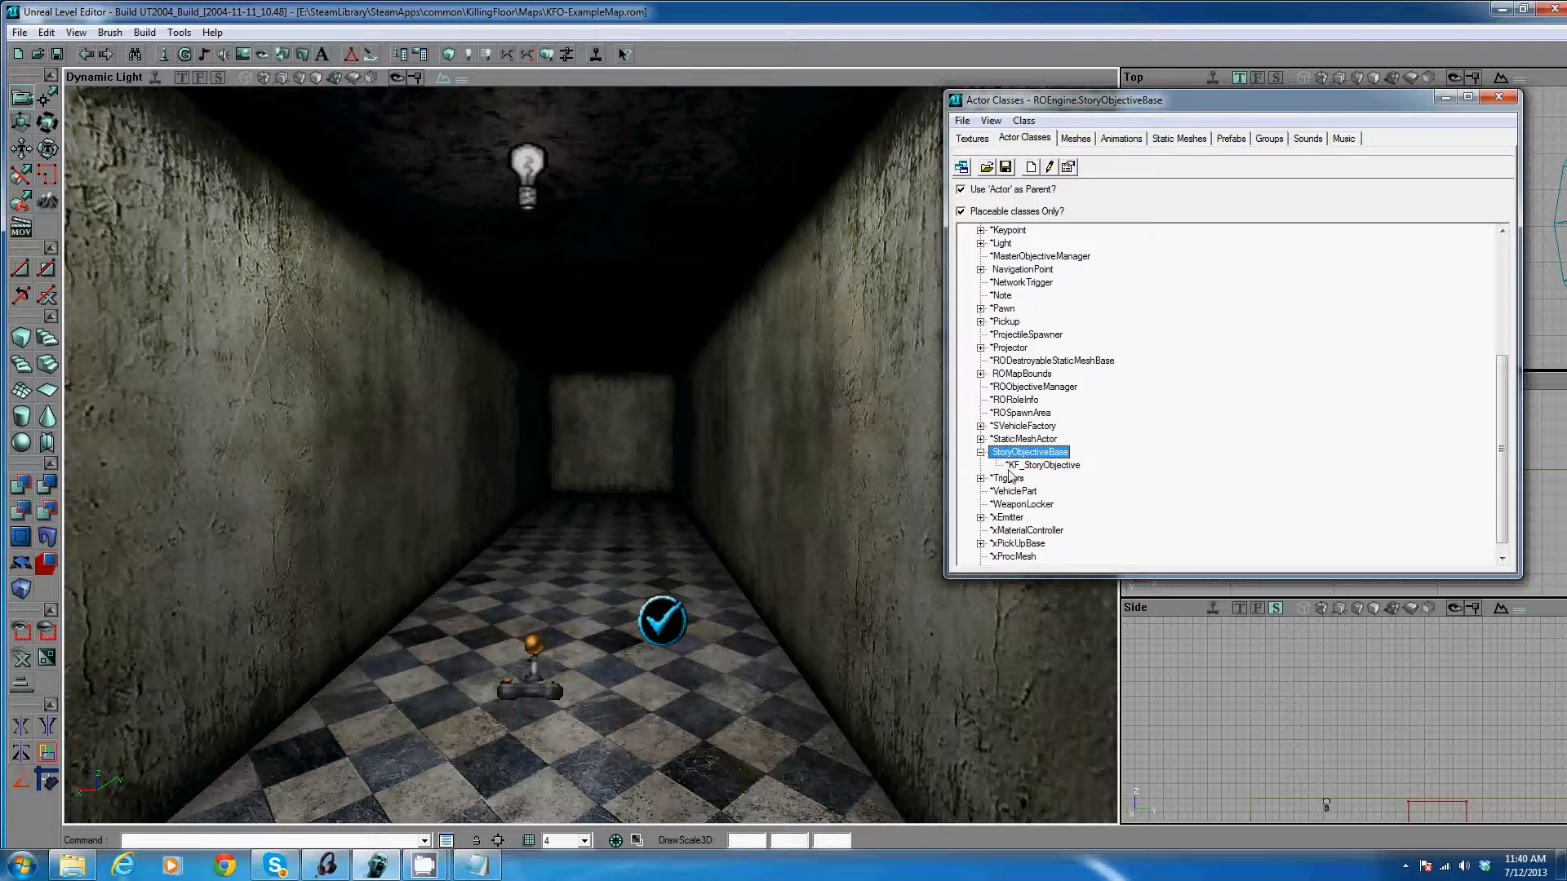
click(1058, 467)
Add a KF_StoryObjective actor on the corridor floor, to the left of the player start
right_drag(740, 567, 373, 683)
click(373, 684)
right_click(590, 453)
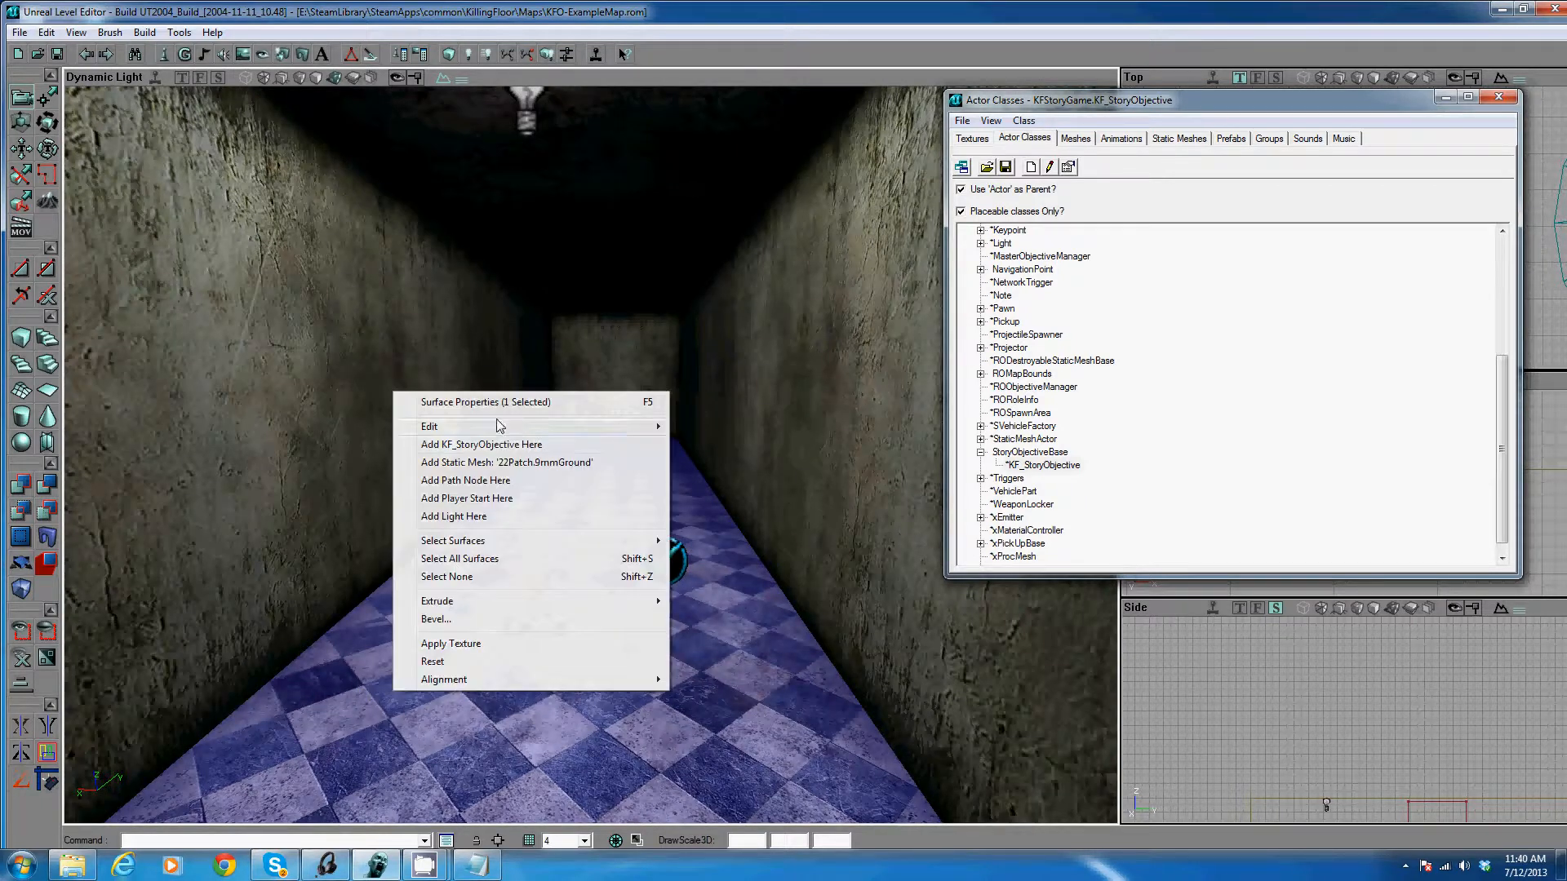
click(496, 445)
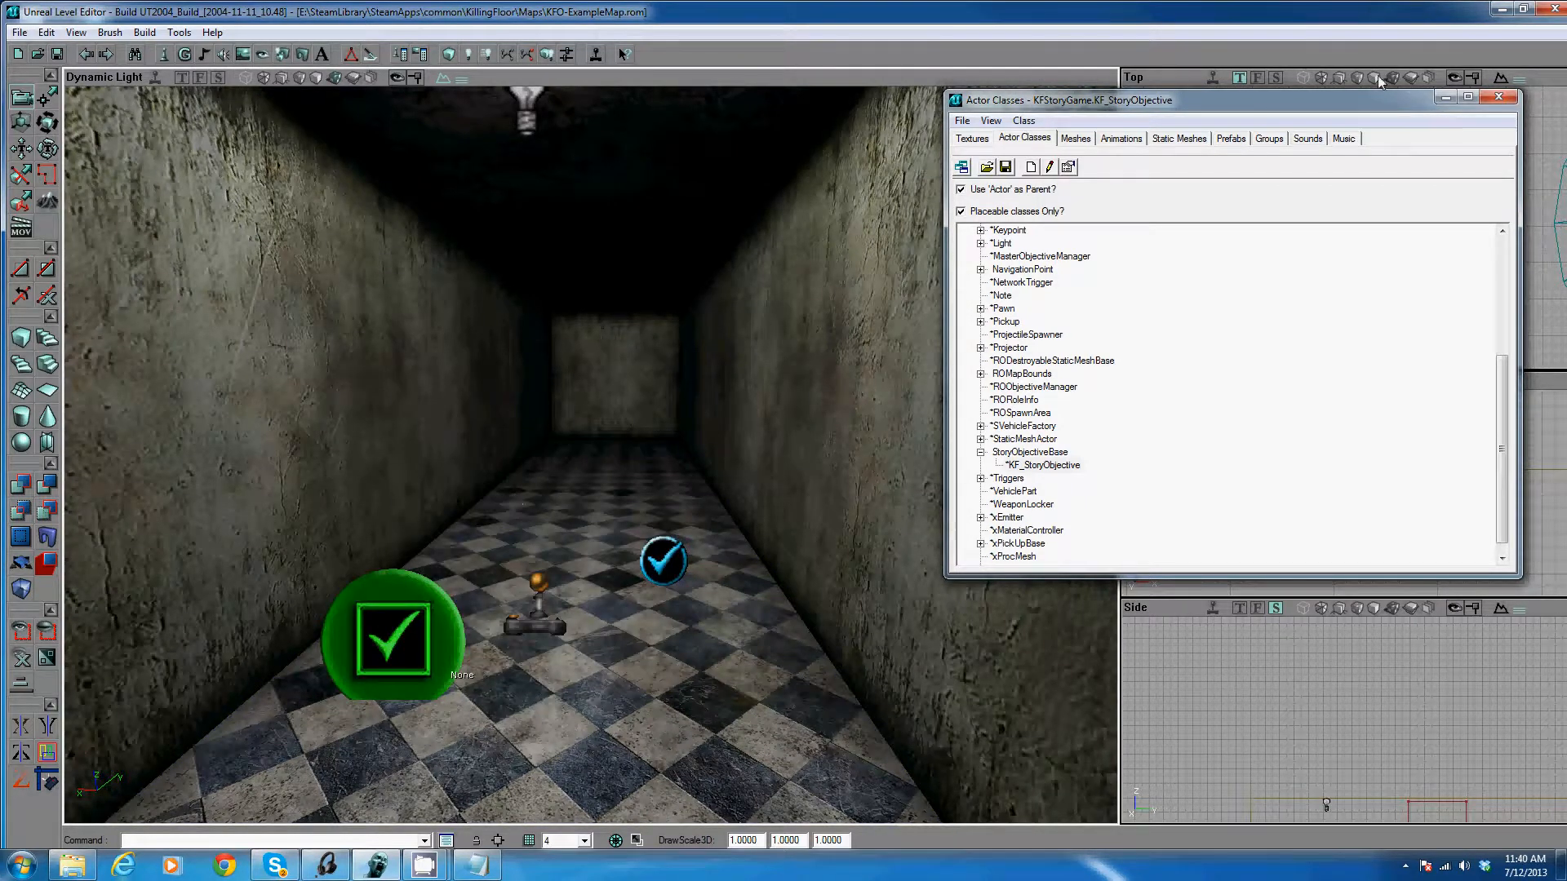
Set the KF_StoryObjective actor's DrawScale display property to 0.25
drag(1220, 112, 1338, 636)
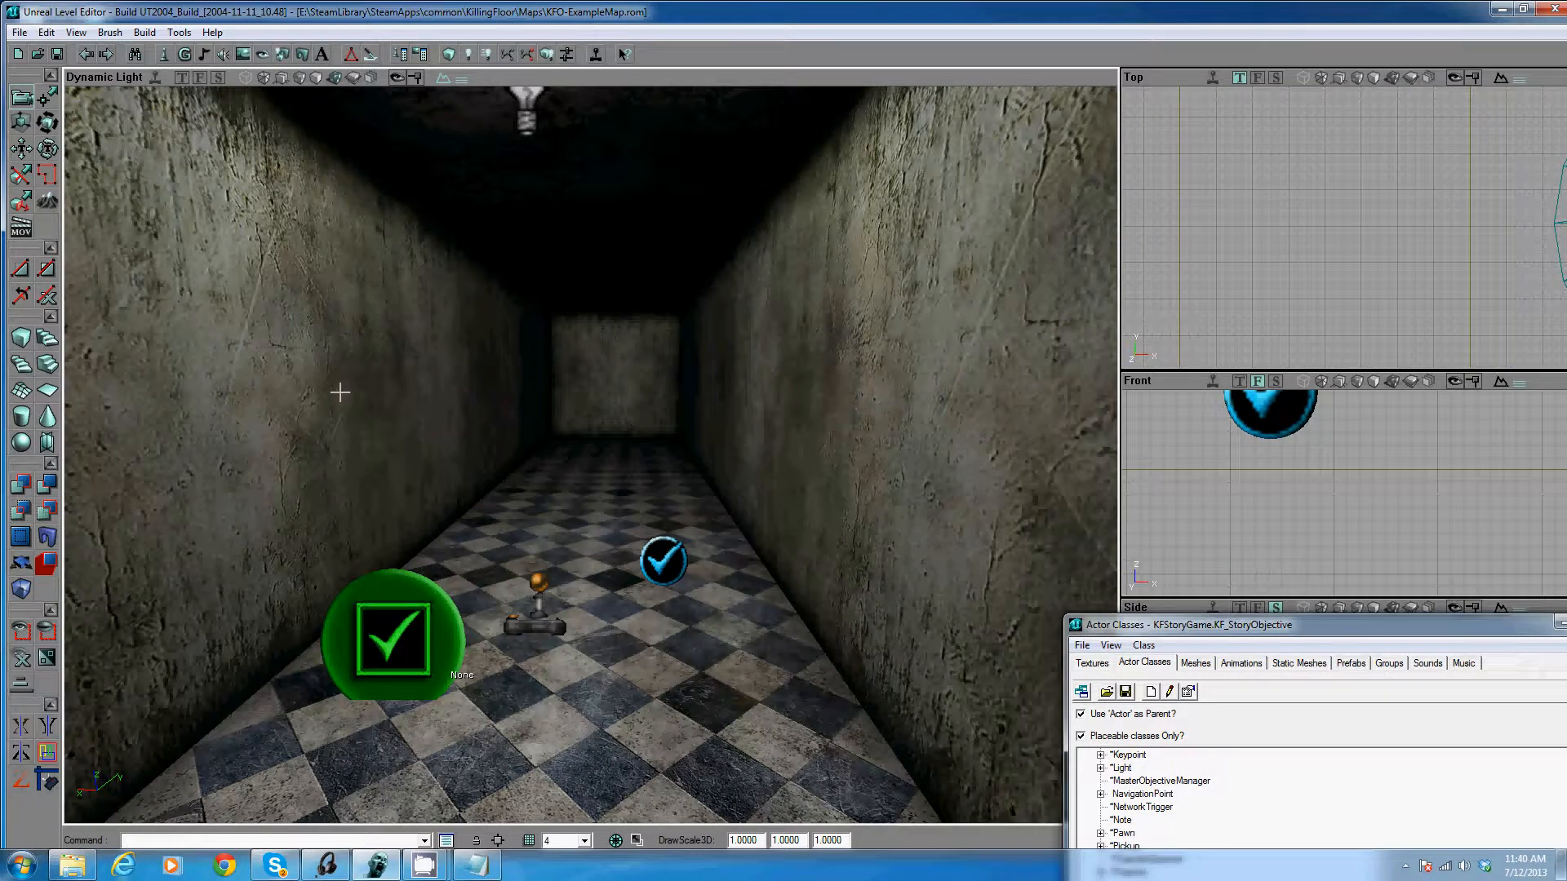
right_click(377, 639)
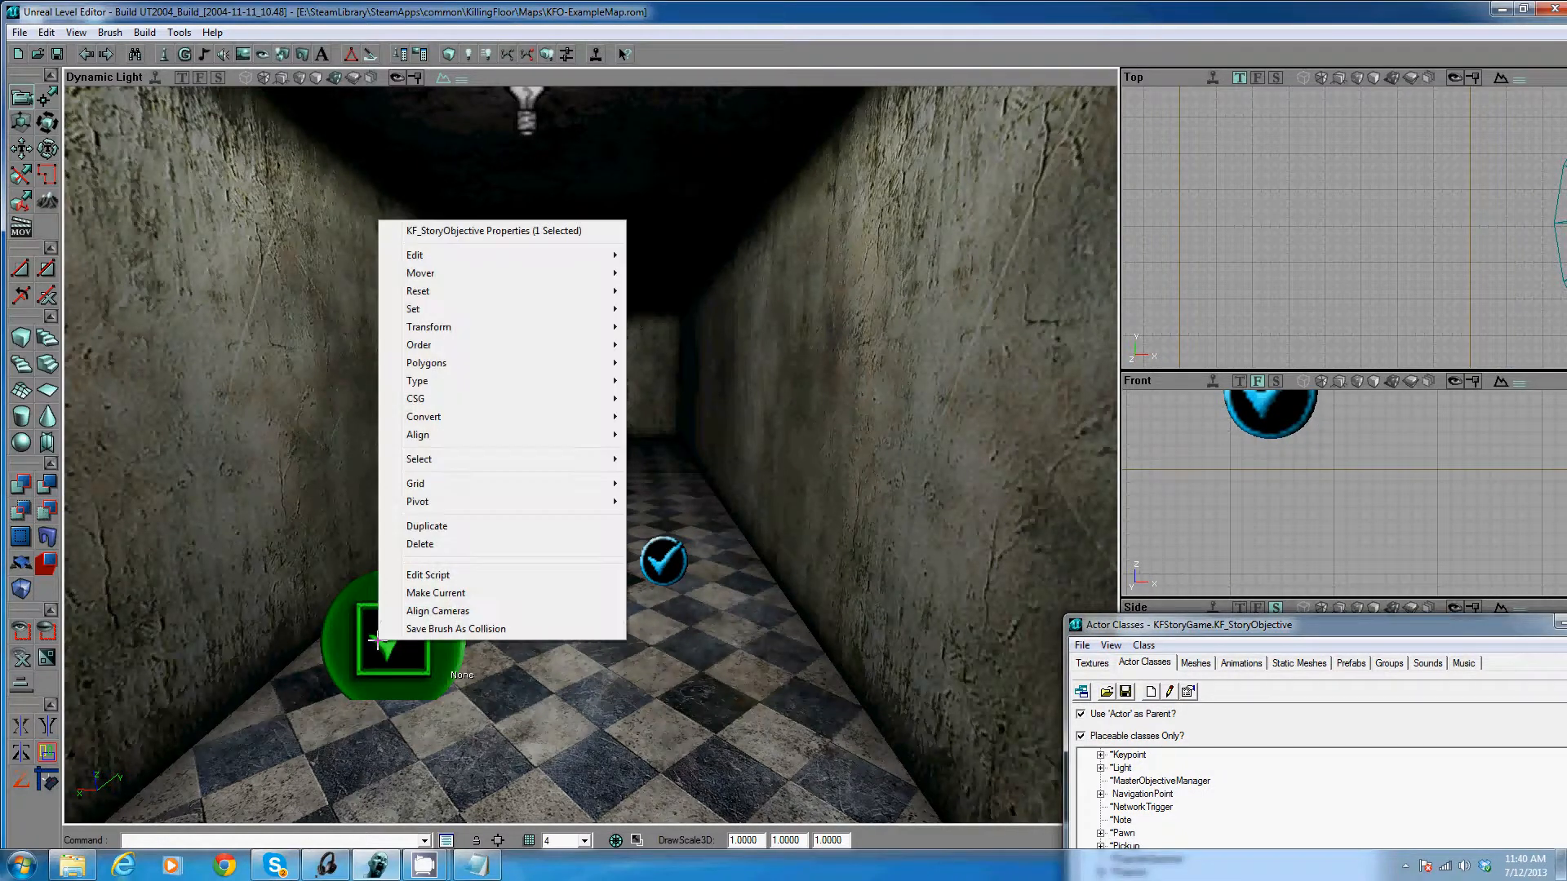
click(494, 230)
click(894, 174)
click(1139, 377)
key(BackSpace)
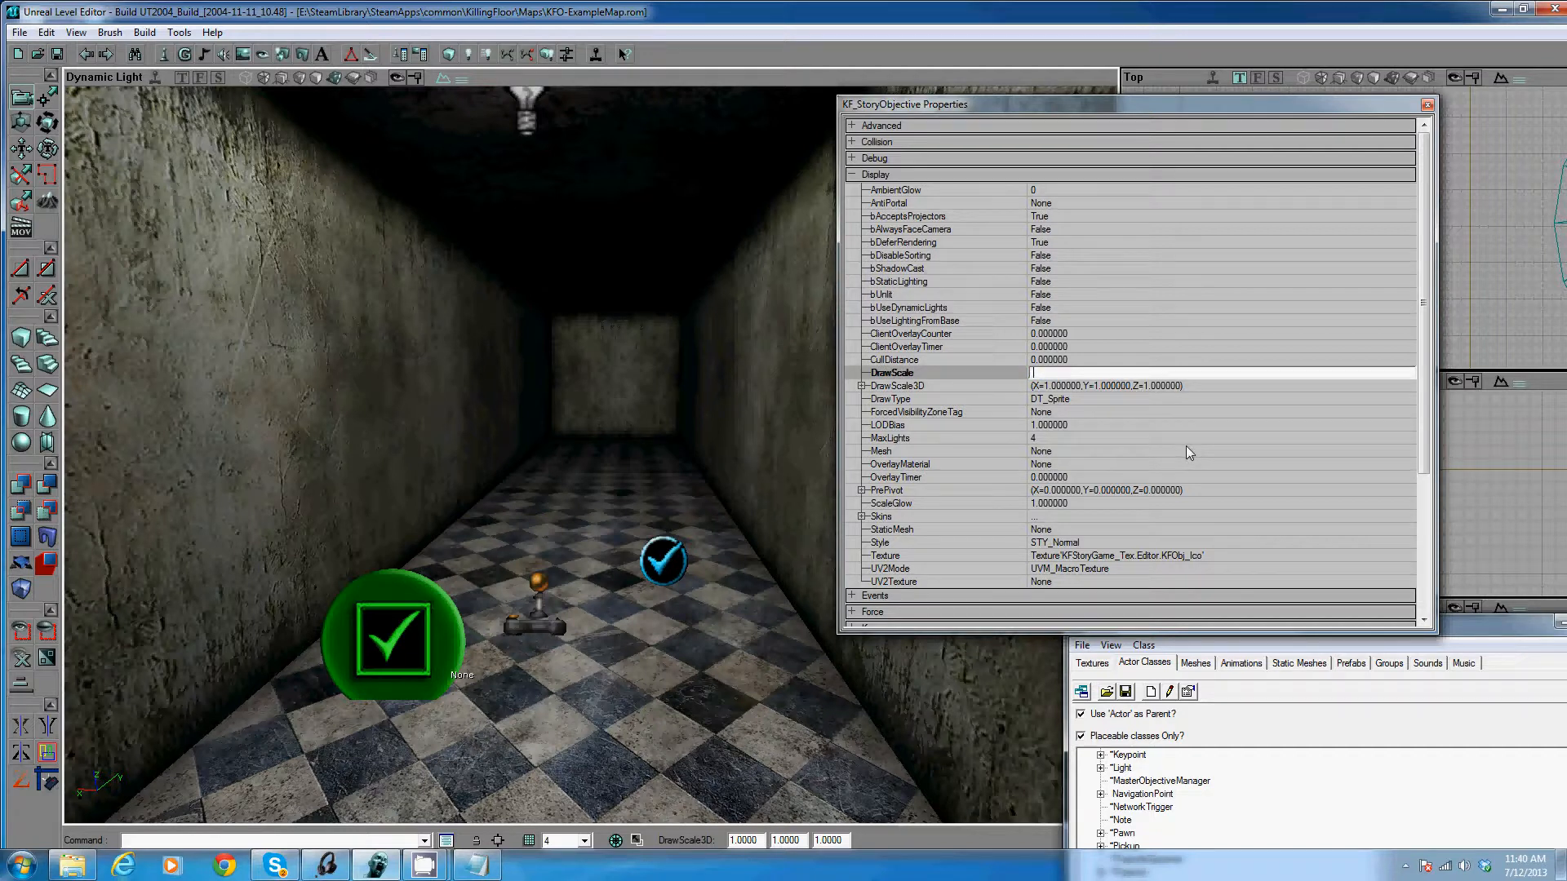
text(0.25)
key(Return)
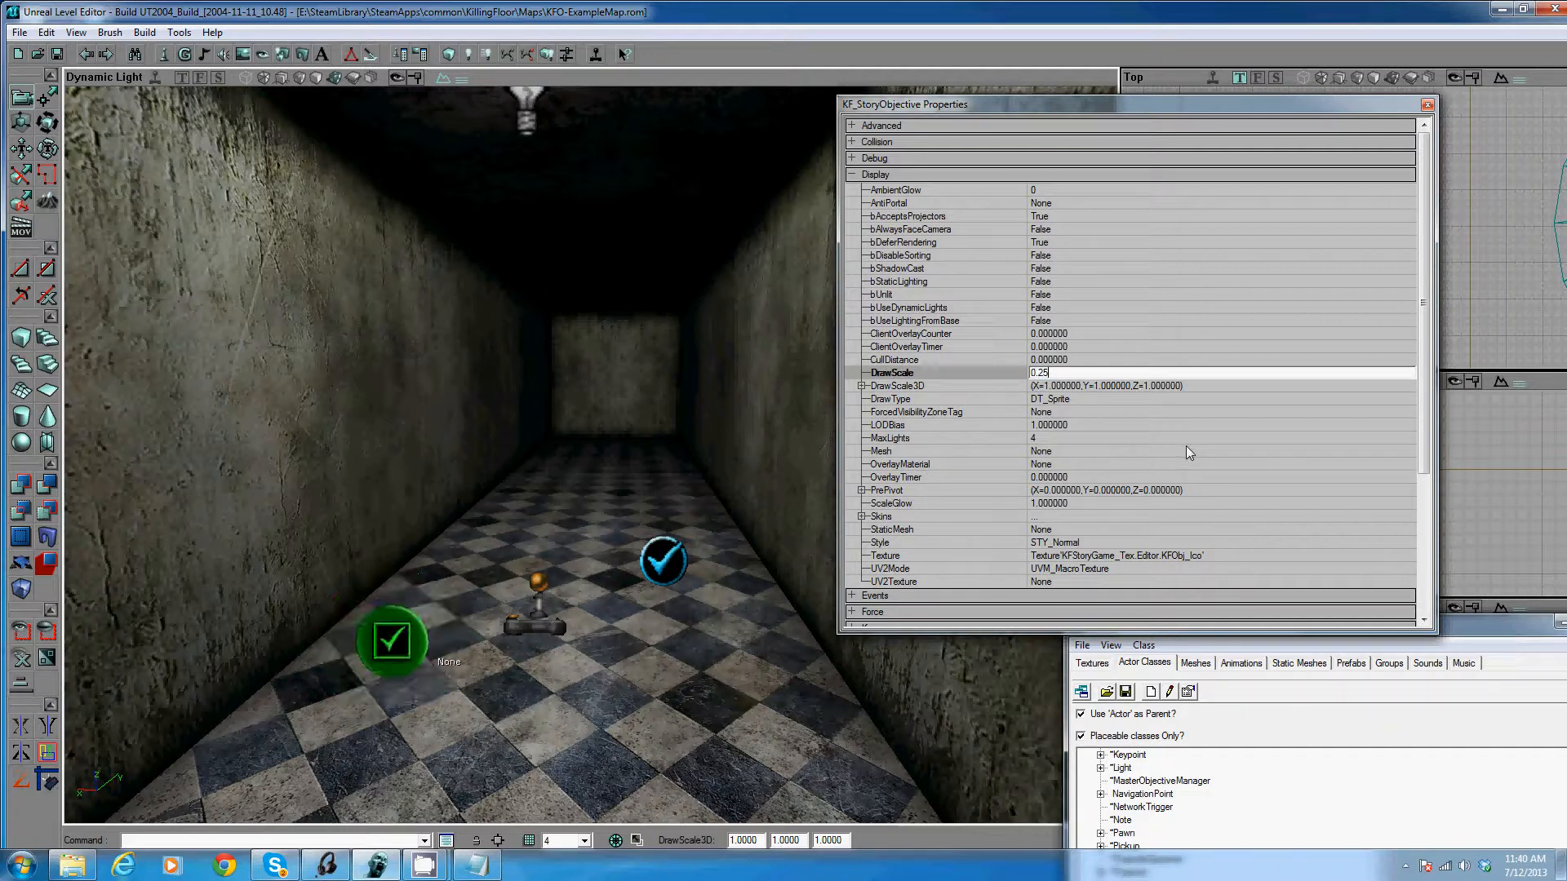
right_drag(635, 506, 591, 454)
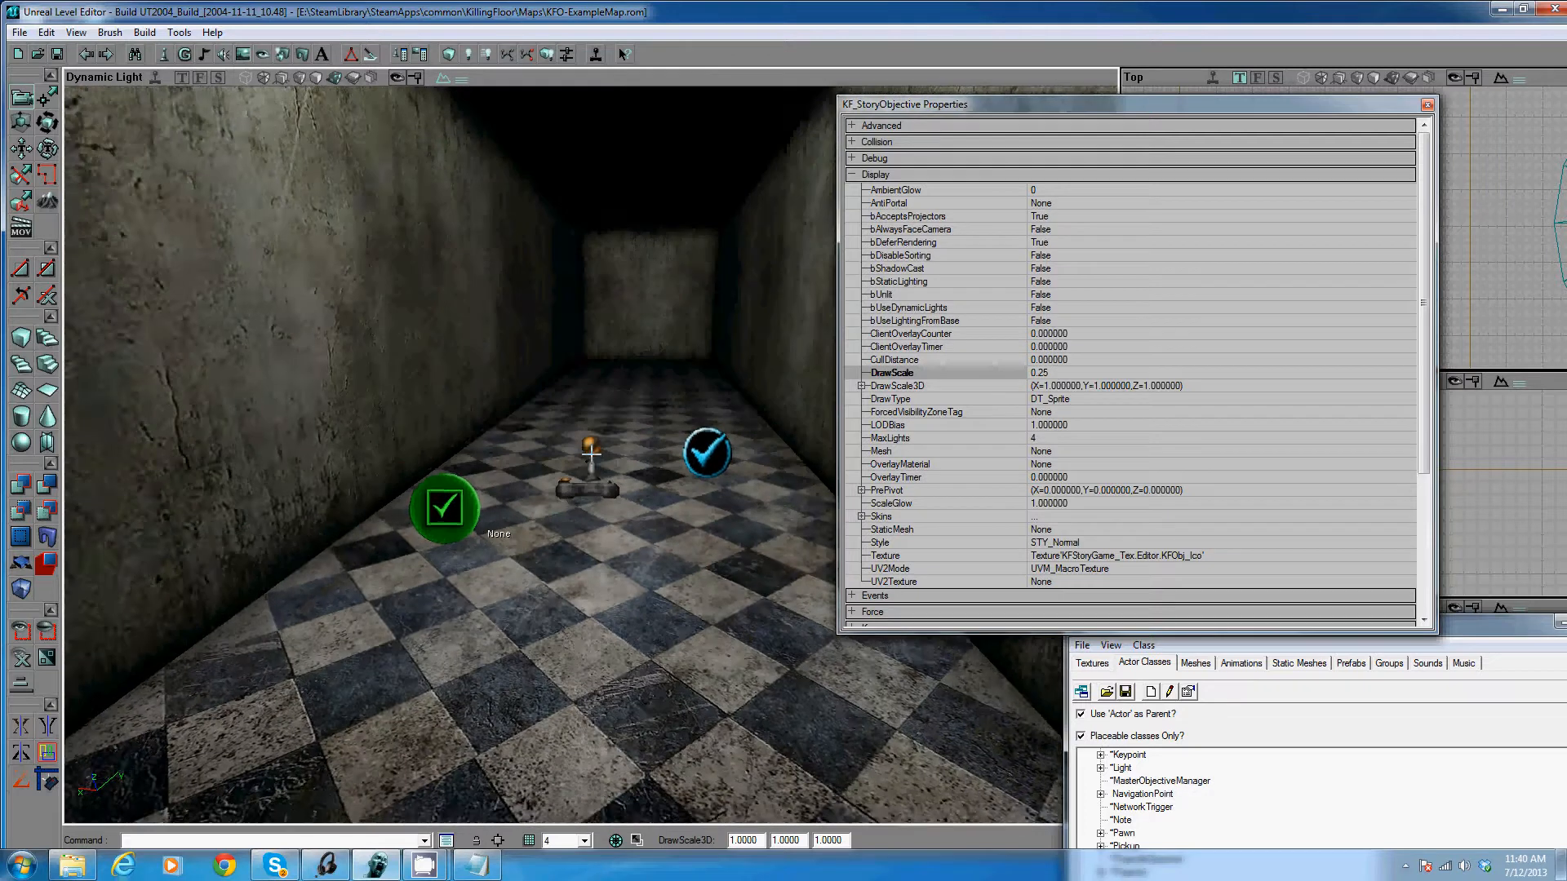
drag(591, 453, 591, 452)
right_drag(591, 452, 591, 454)
drag(591, 455, 595, 489)
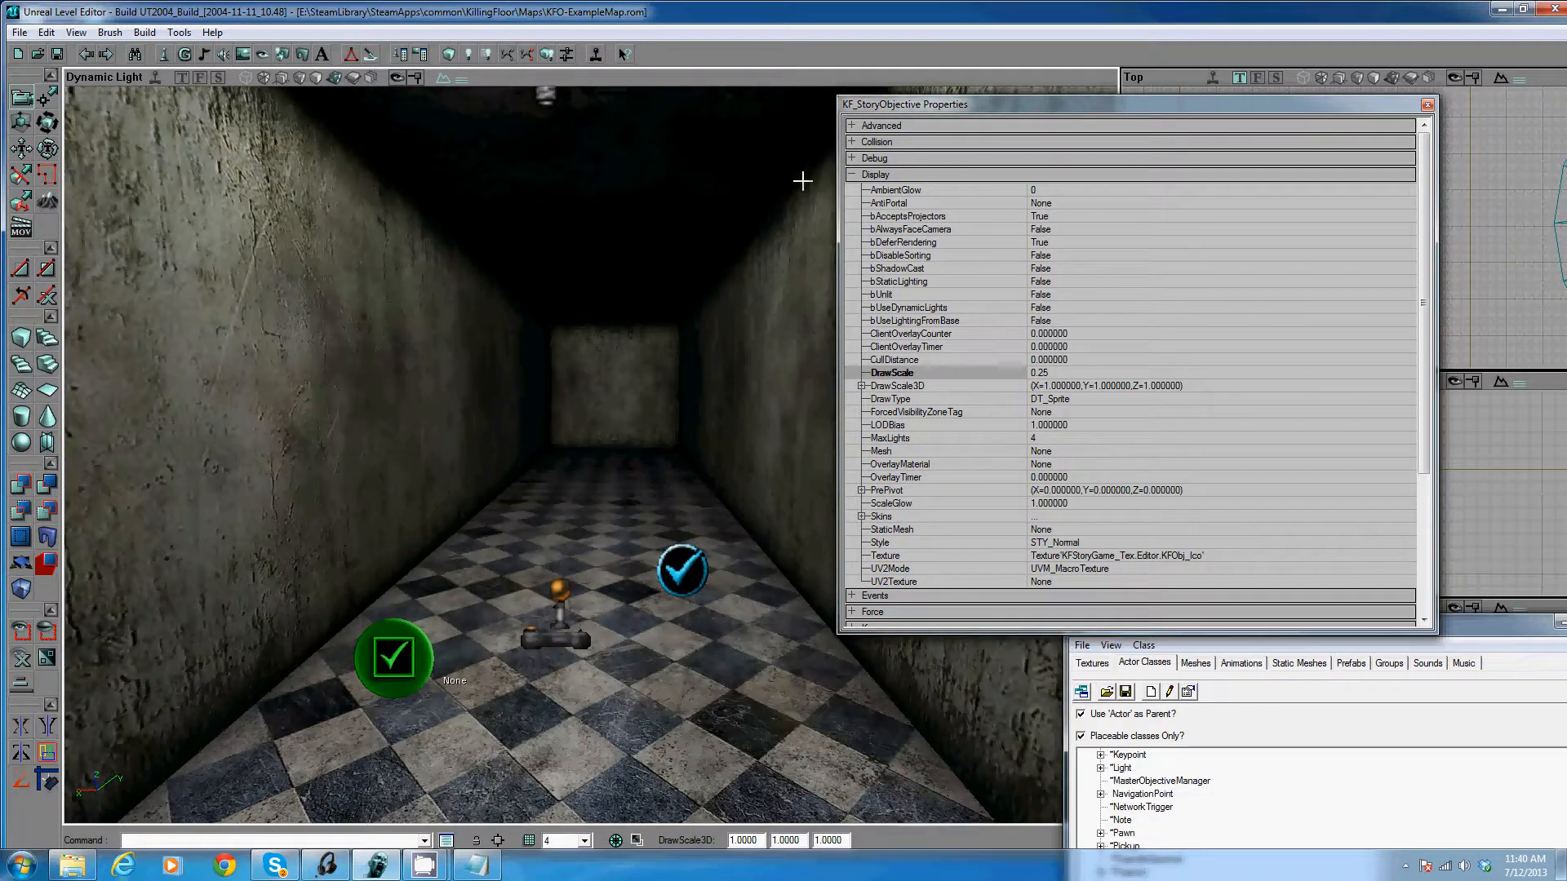
Collapse the Display properties and expand Objective_Conditions to review the failure, optional and success condition entries
click(896, 177)
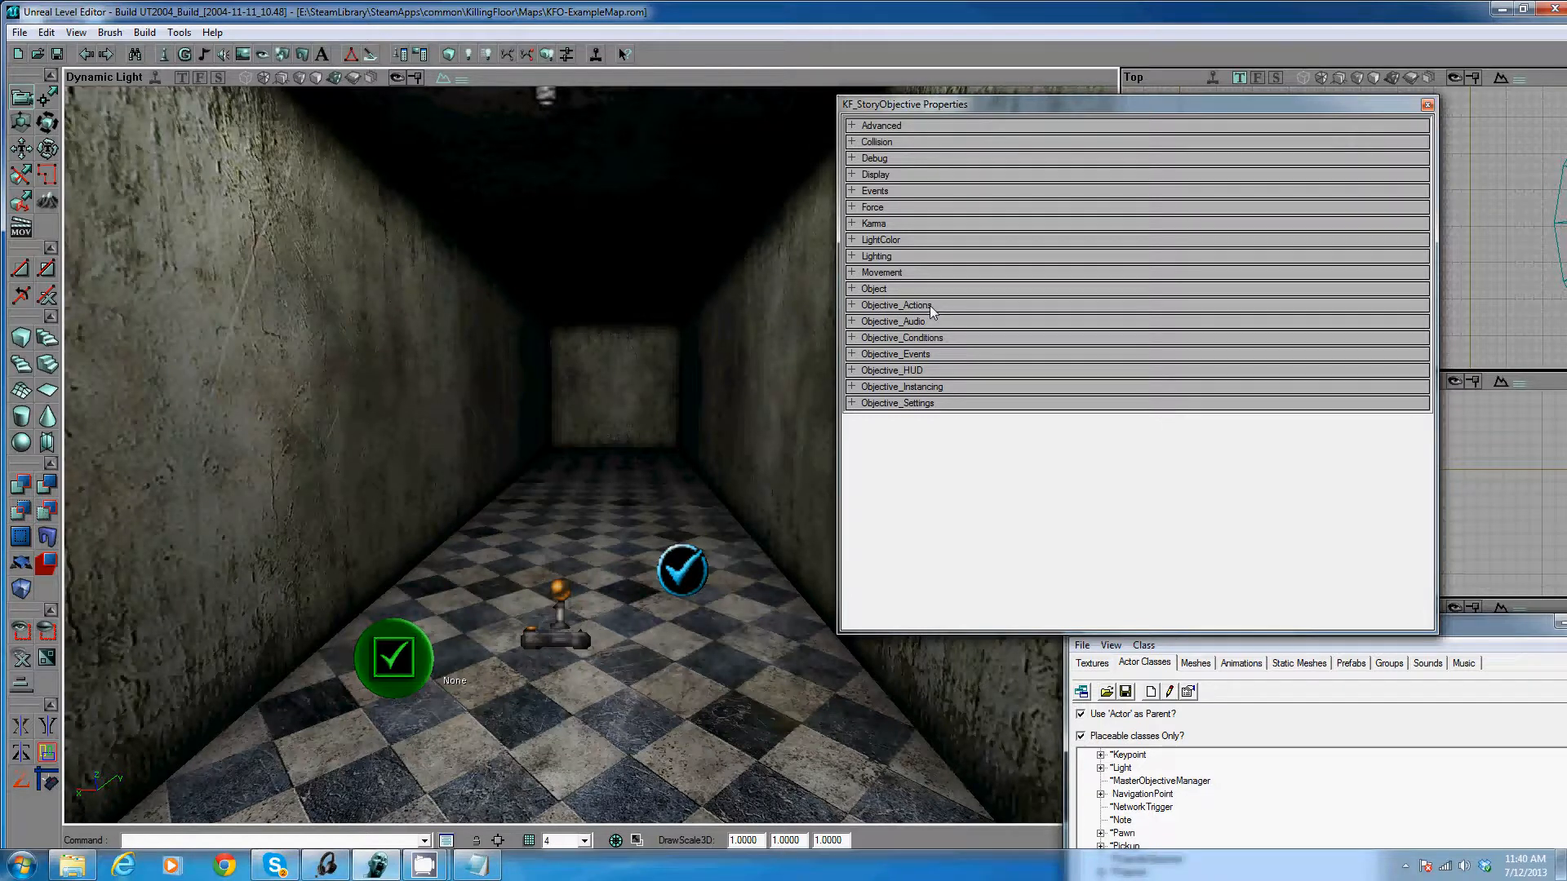
click(931, 338)
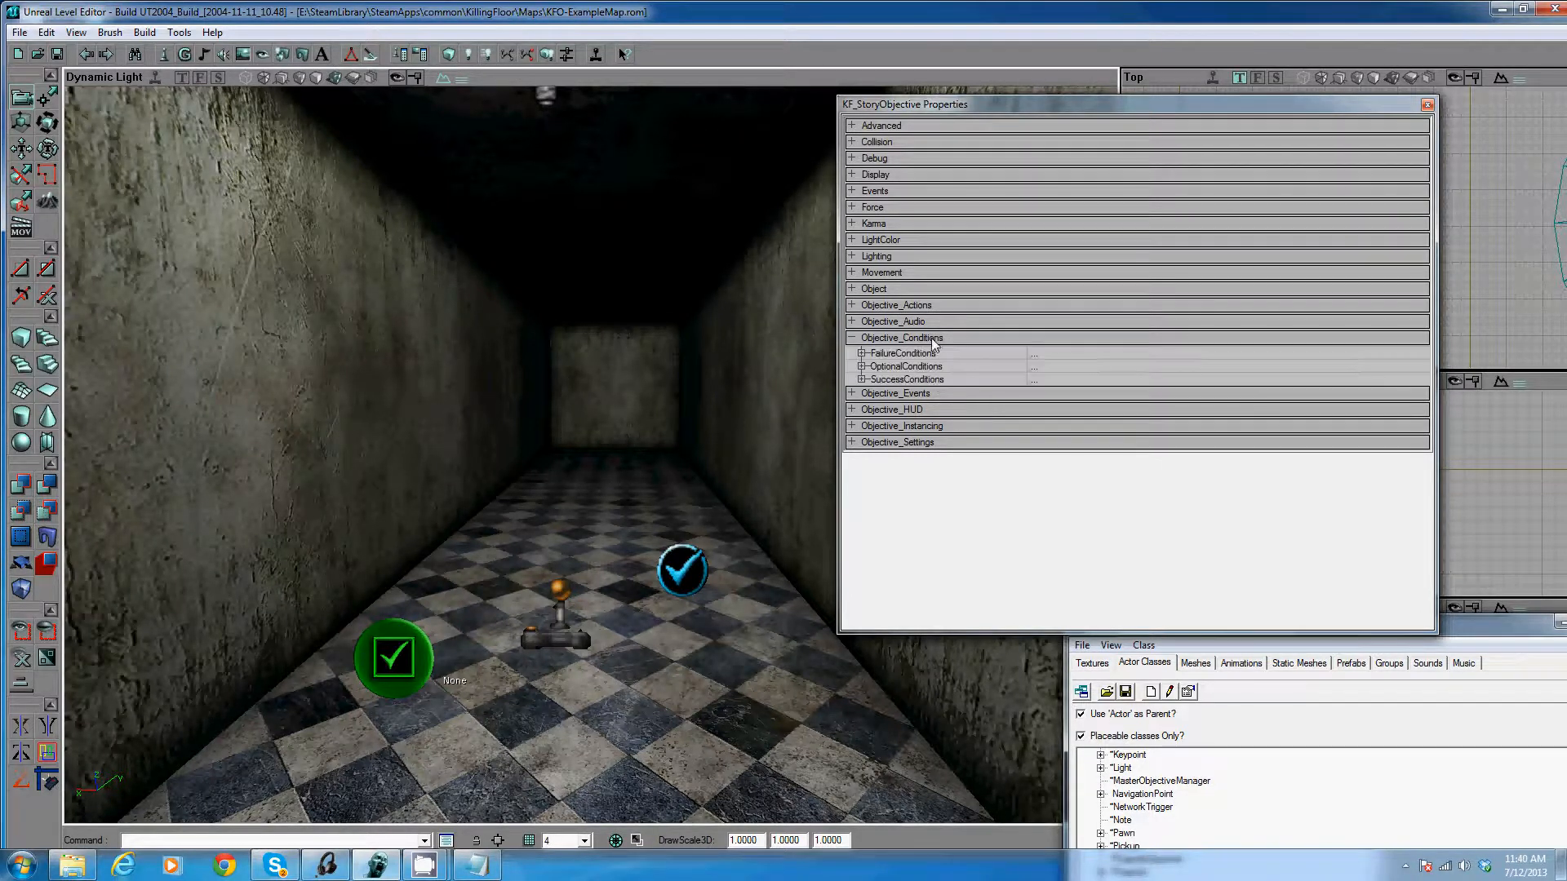
click(885, 354)
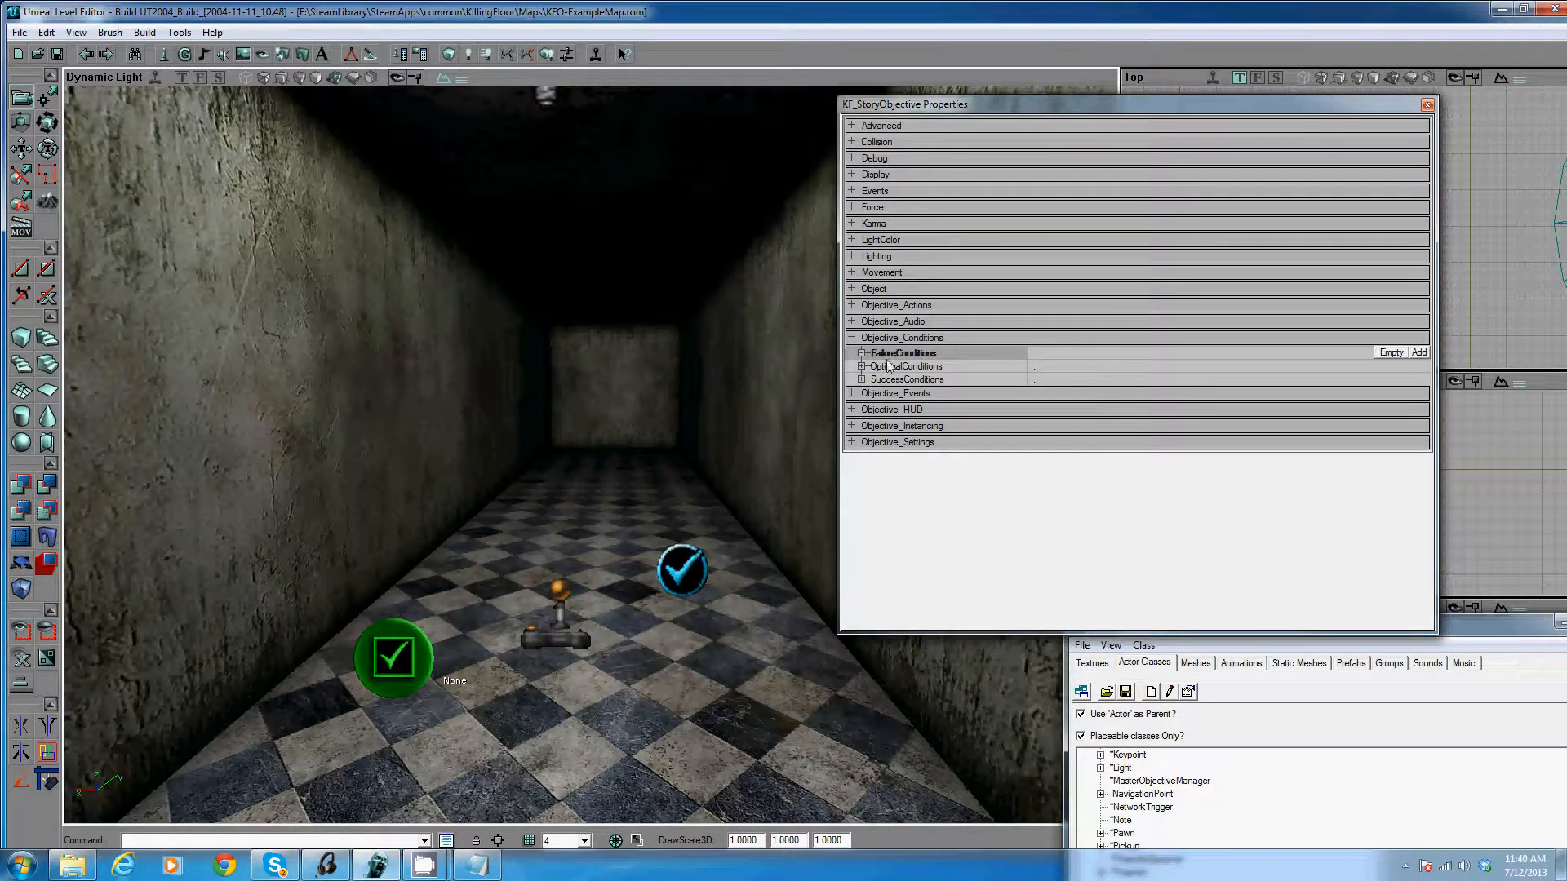
click(902, 366)
click(909, 382)
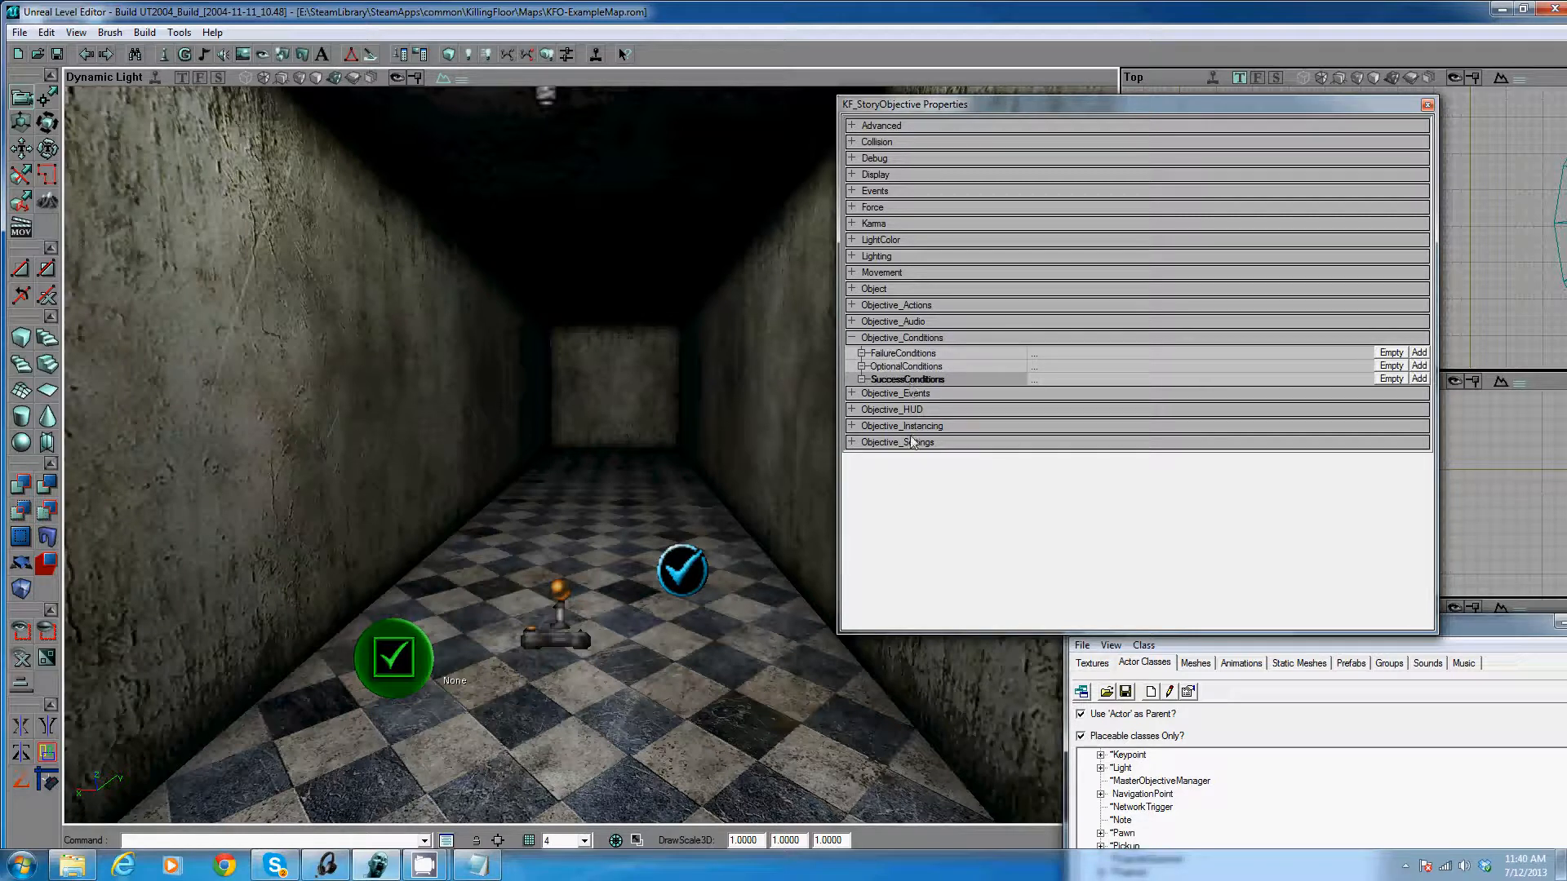
drag(640, 540, 698, 526)
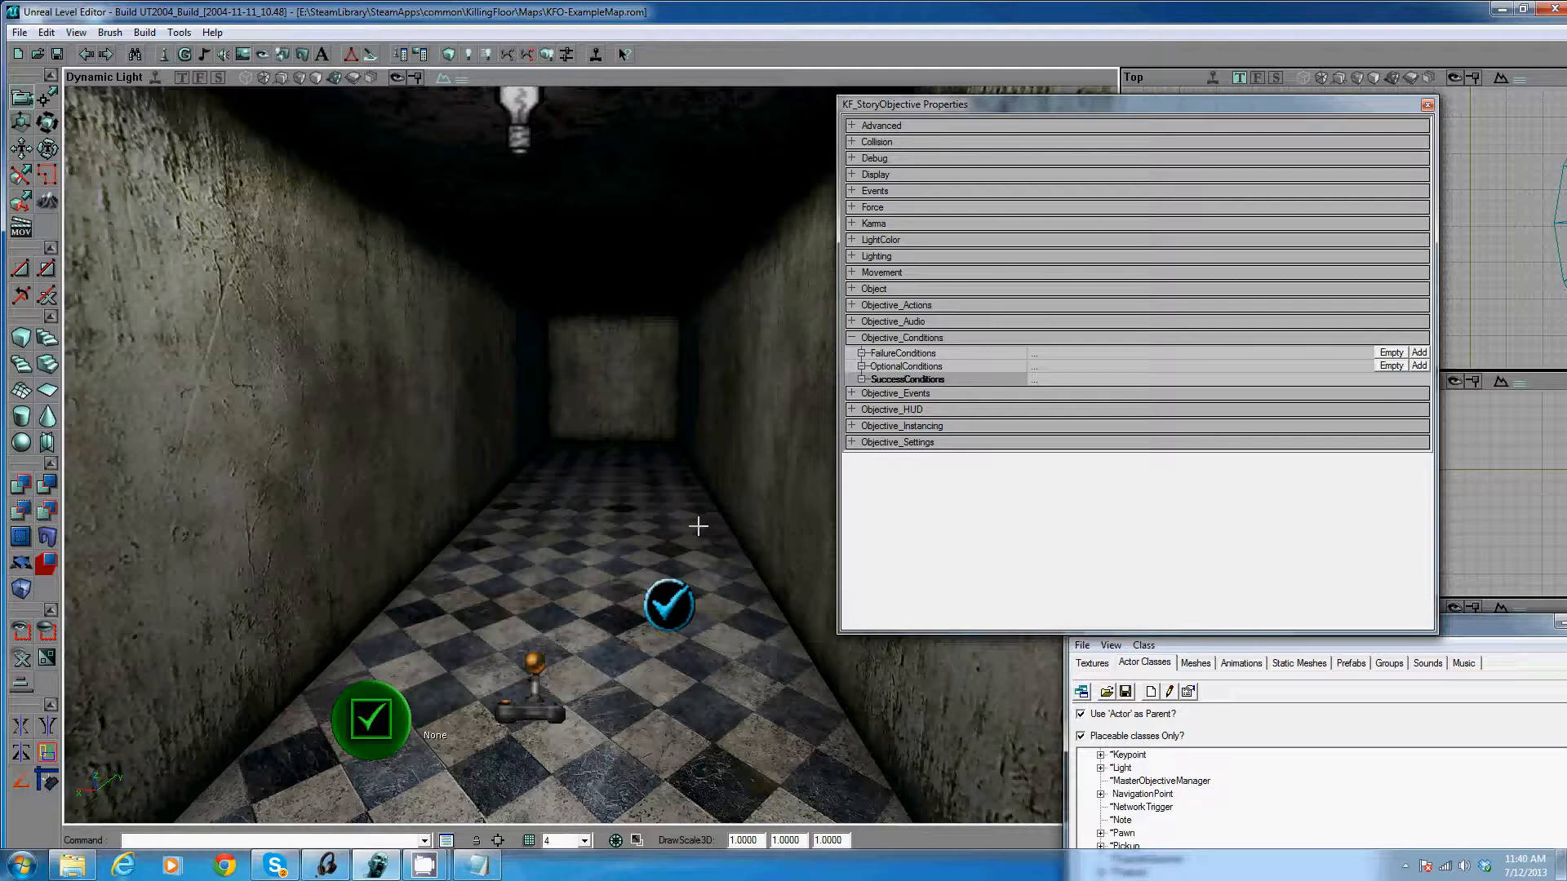
drag(728, 495, 590, 454)
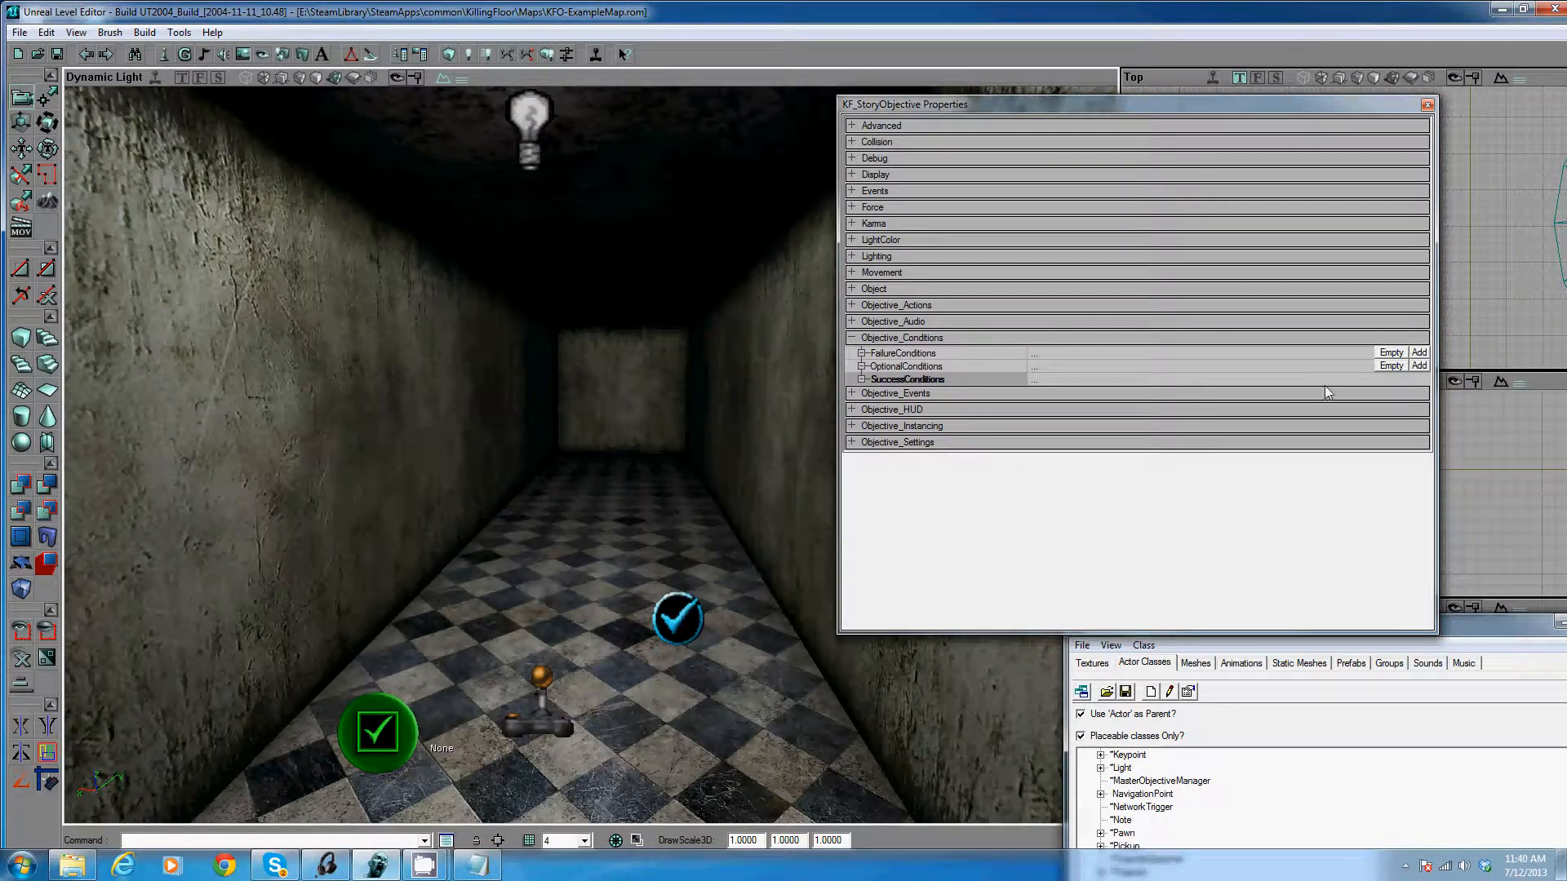
Add an ObjCondition_Area success condition to the story objective and expand its settings to reach AreaVolume
click(982, 382)
click(1419, 379)
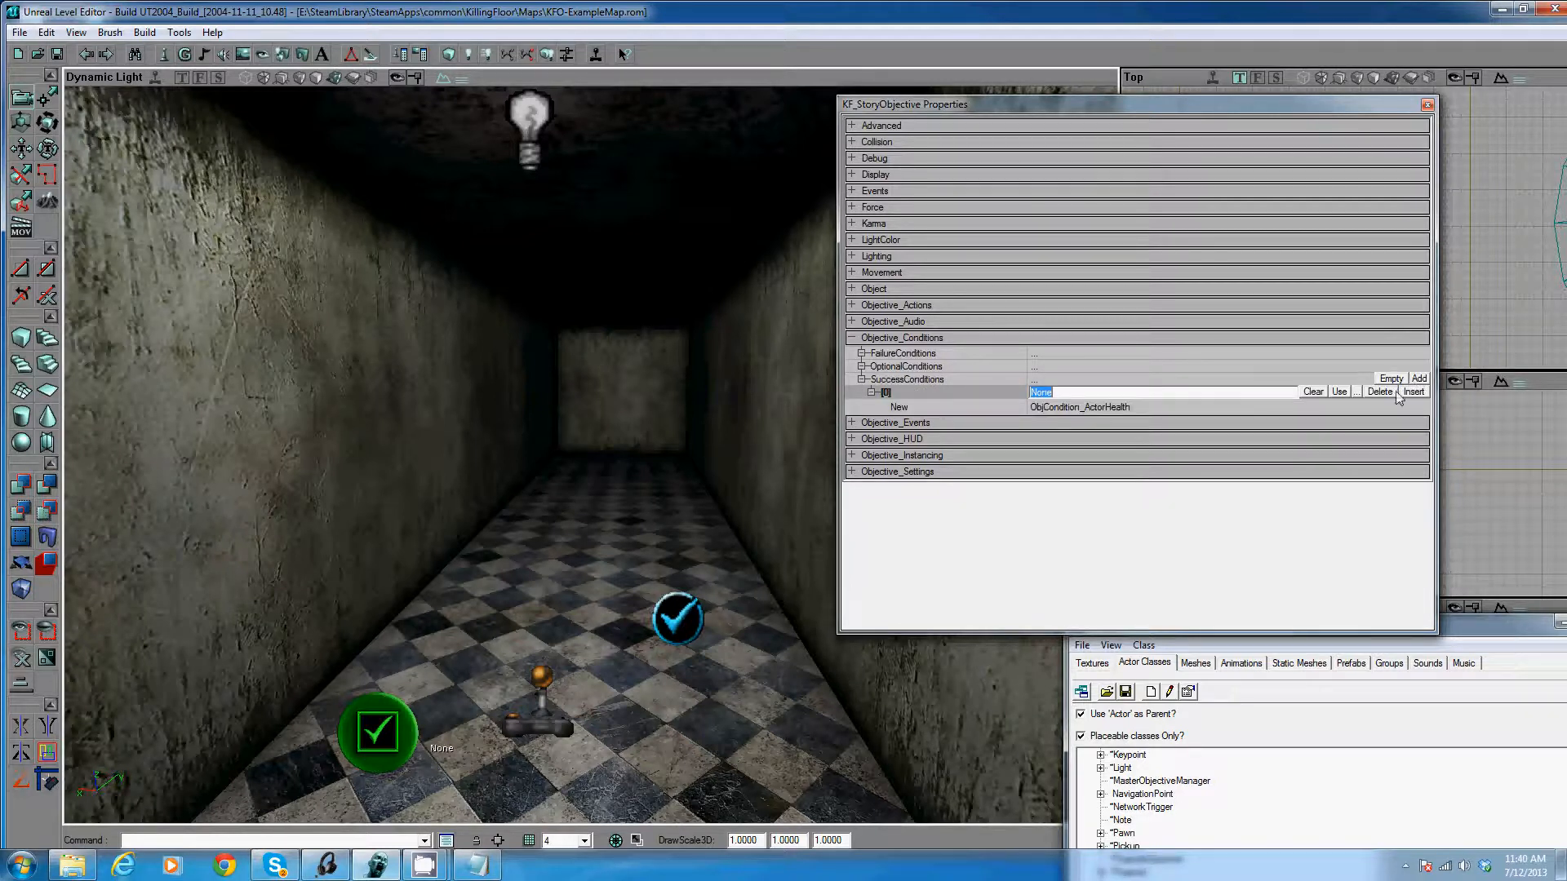
click(1377, 413)
click(1397, 406)
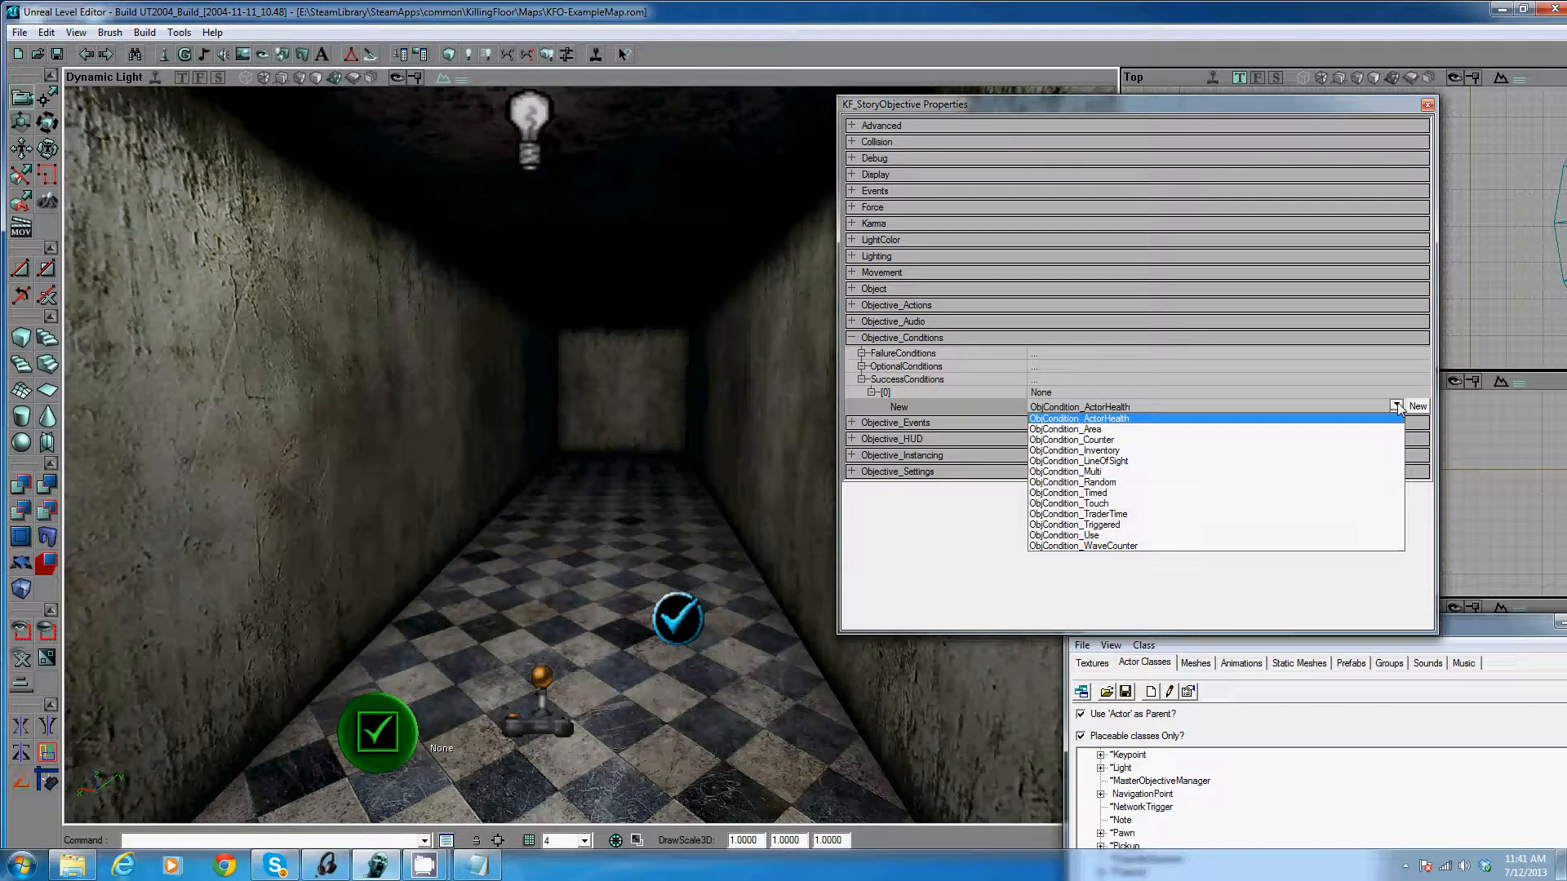
click(1095, 434)
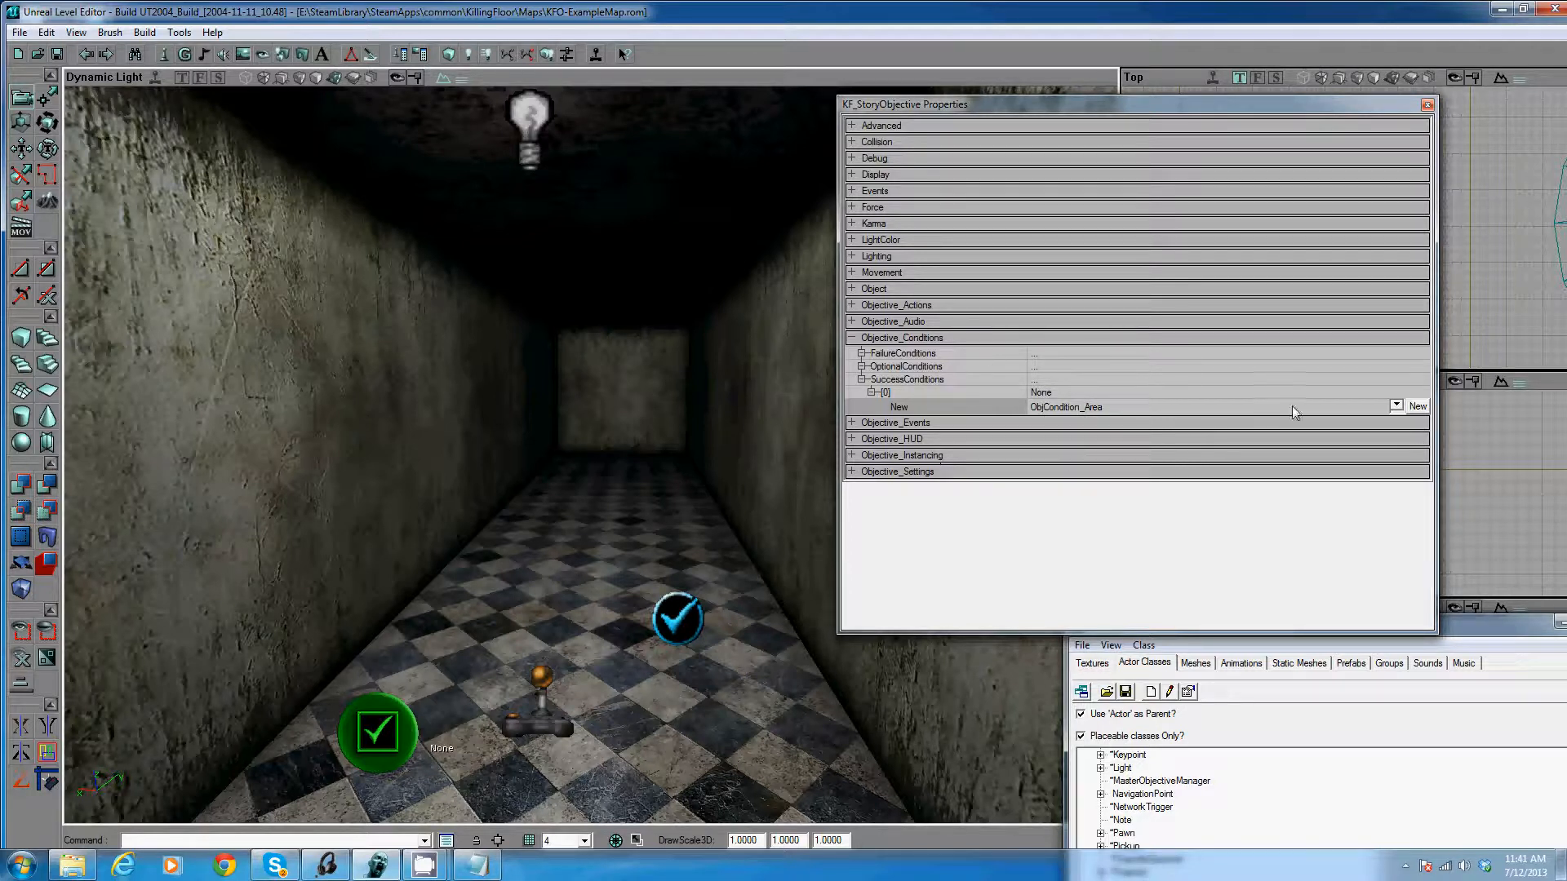
click(1417, 407)
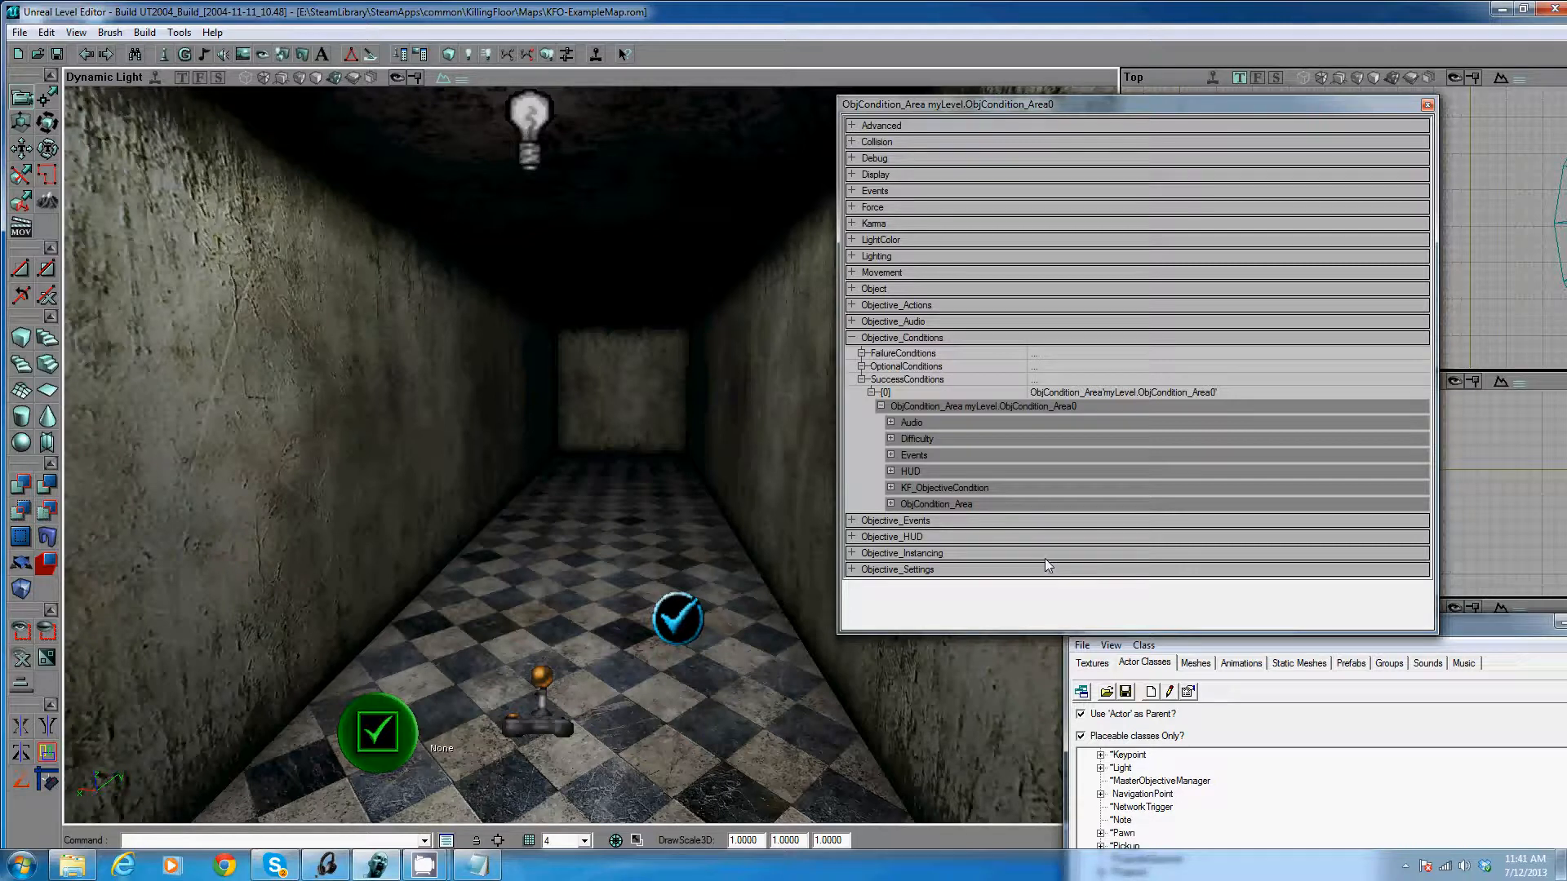
click(964, 506)
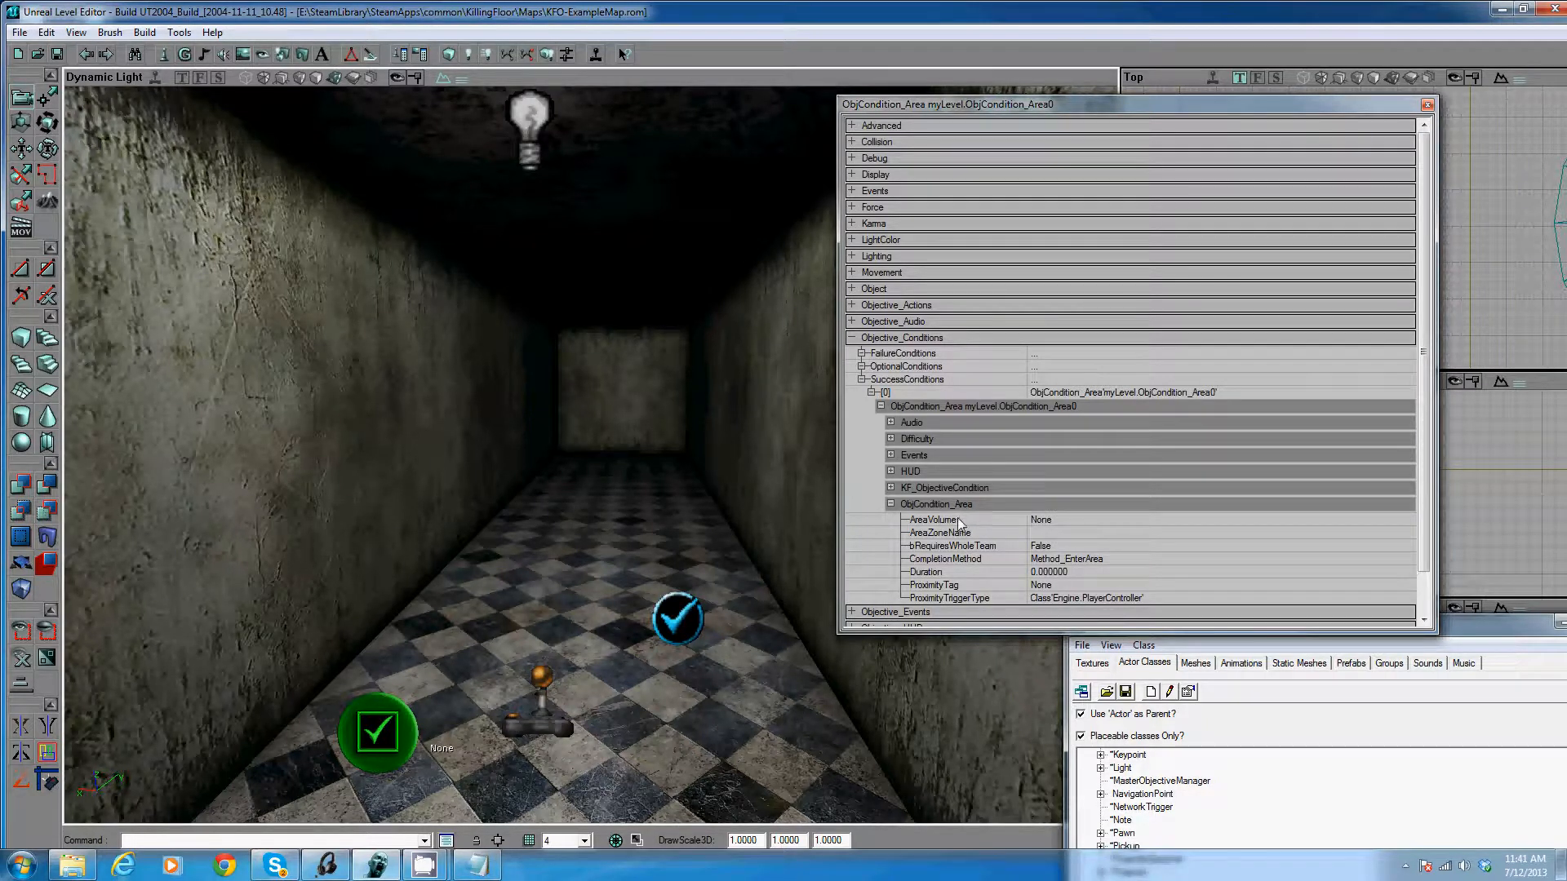
click(954, 520)
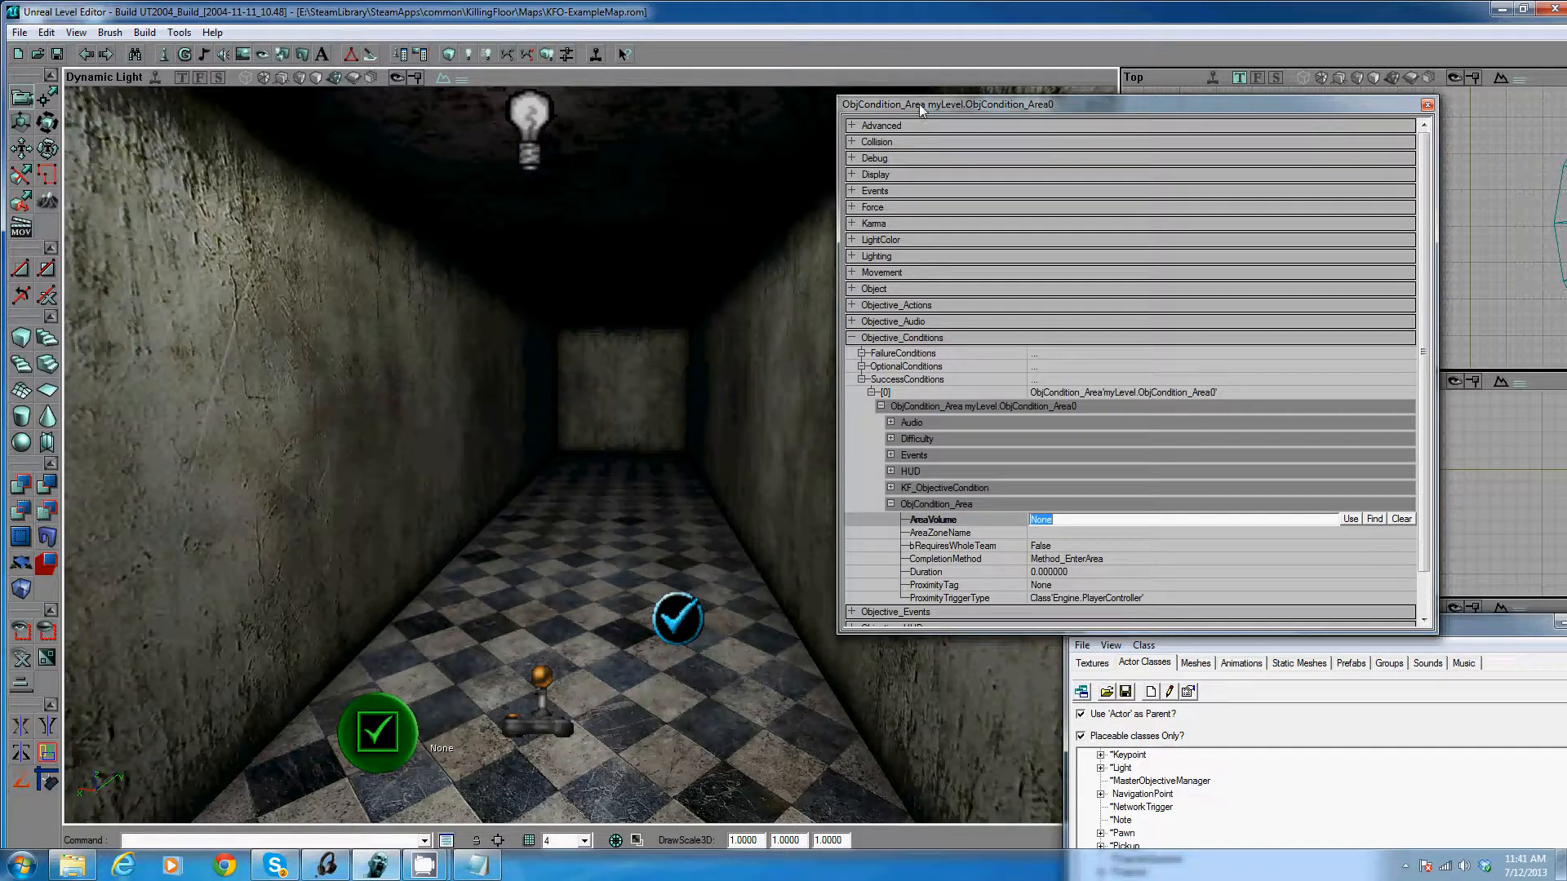
drag(920, 109, 960, 107)
Select the green ring mesh, its light and the surrounding volume together and move them to the far end of the corridor
right_drag(590, 455, 590, 454)
middle_drag(590, 454, 589, 454)
drag(589, 455, 590, 455)
click(488, 504)
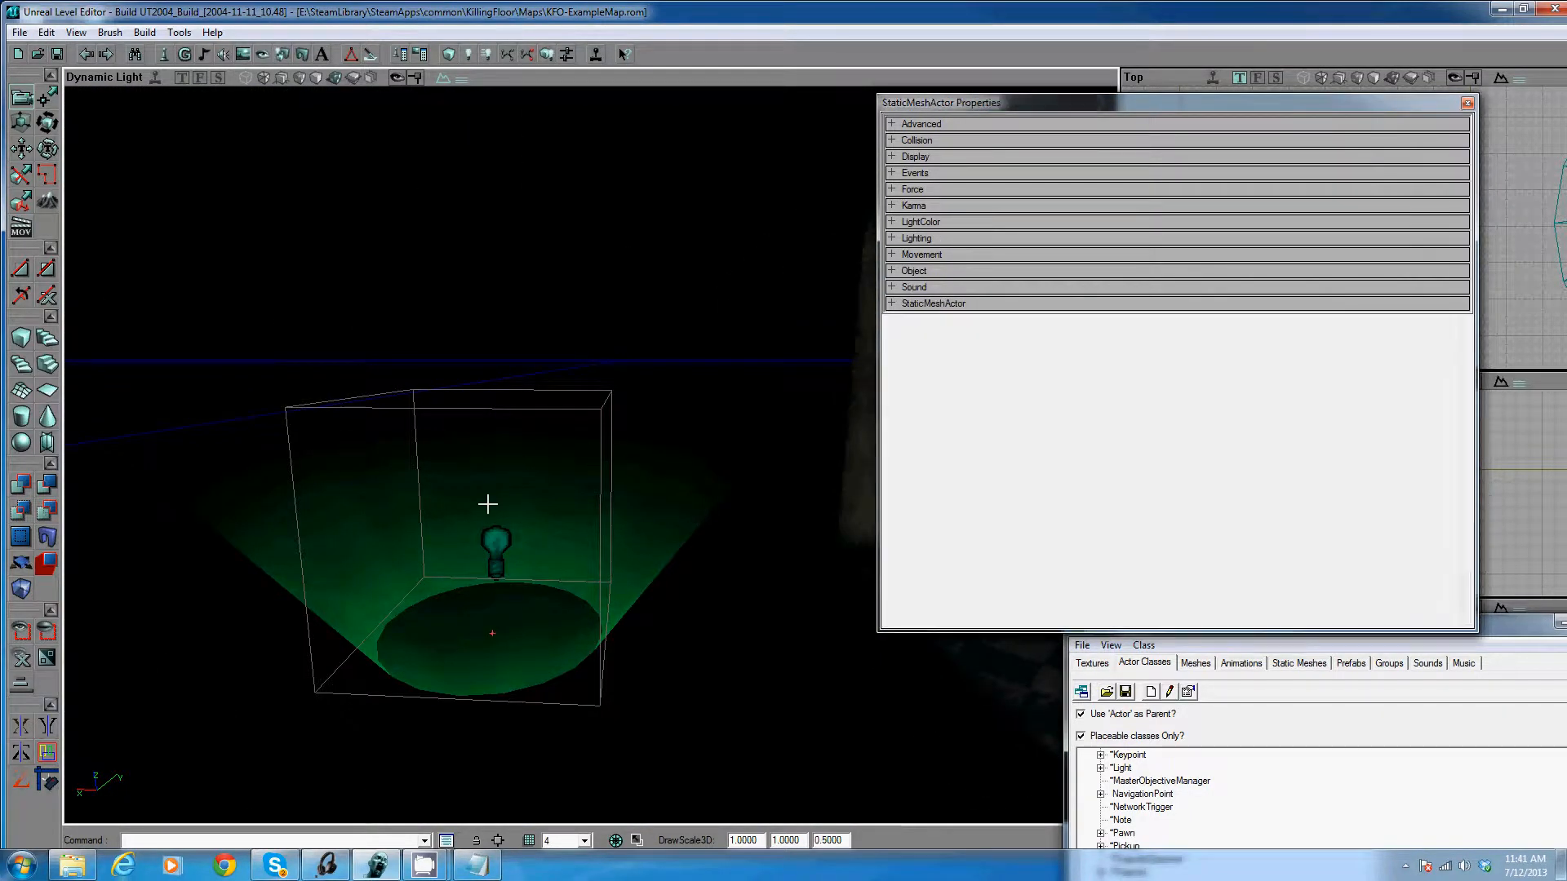
ctrl+click(494, 541)
right_drag(629, 486, 591, 454)
drag(591, 454, 590, 455)
ctrl+click(752, 451)
right_drag(696, 584, 590, 454)
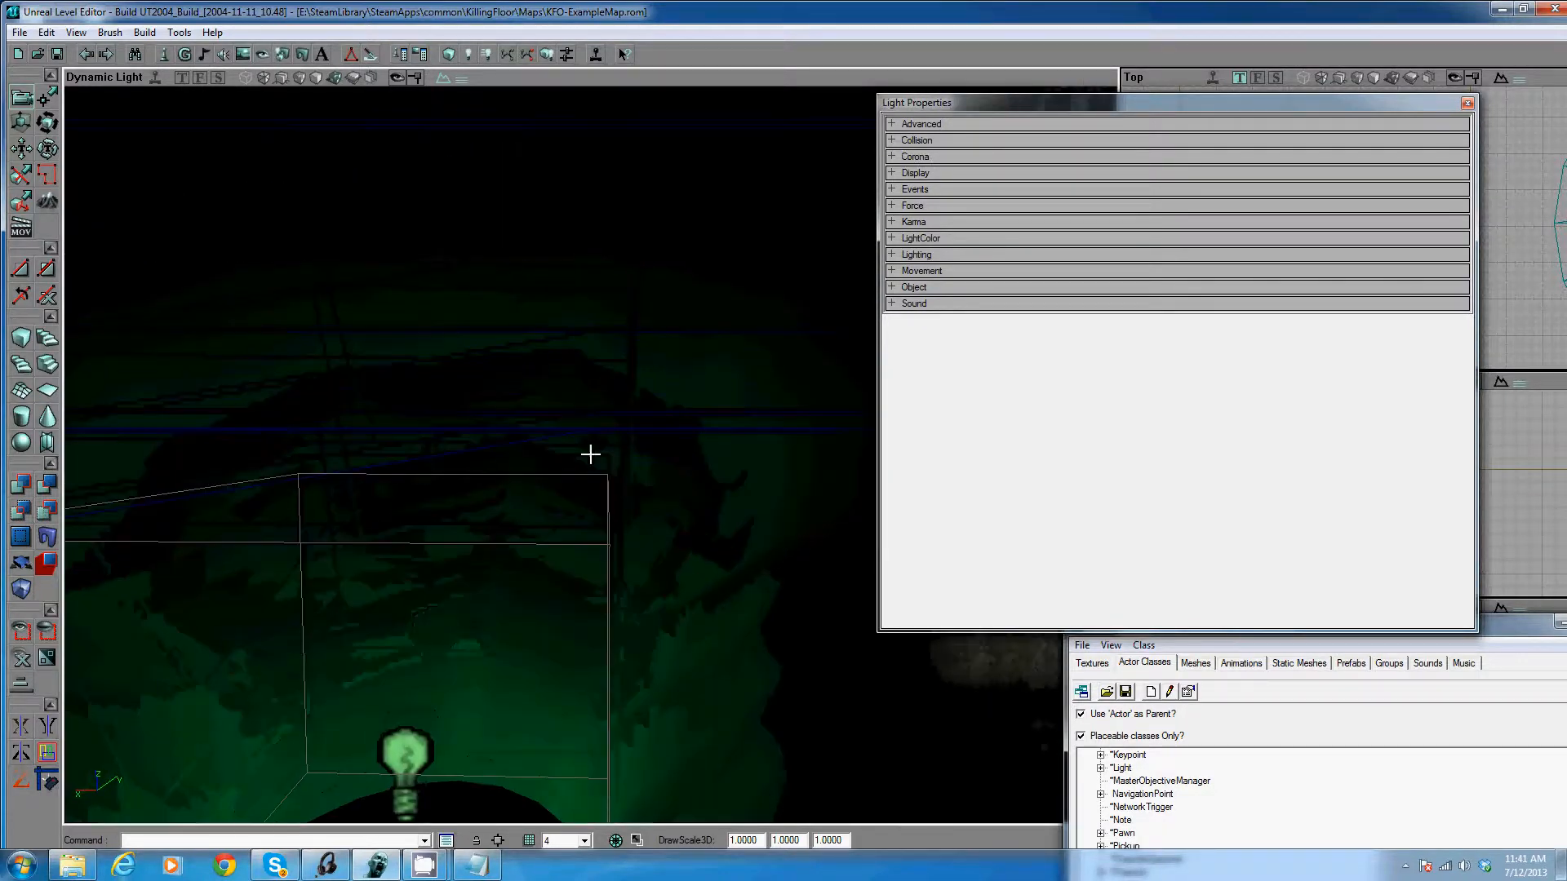
drag(590, 455, 591, 463)
ctrl+click(656, 618)
drag(689, 473, 703, 549)
mouse_move(703, 549)
right_down()
mouse_move(590, 449)
mouse_move(626, 528)
right_up()
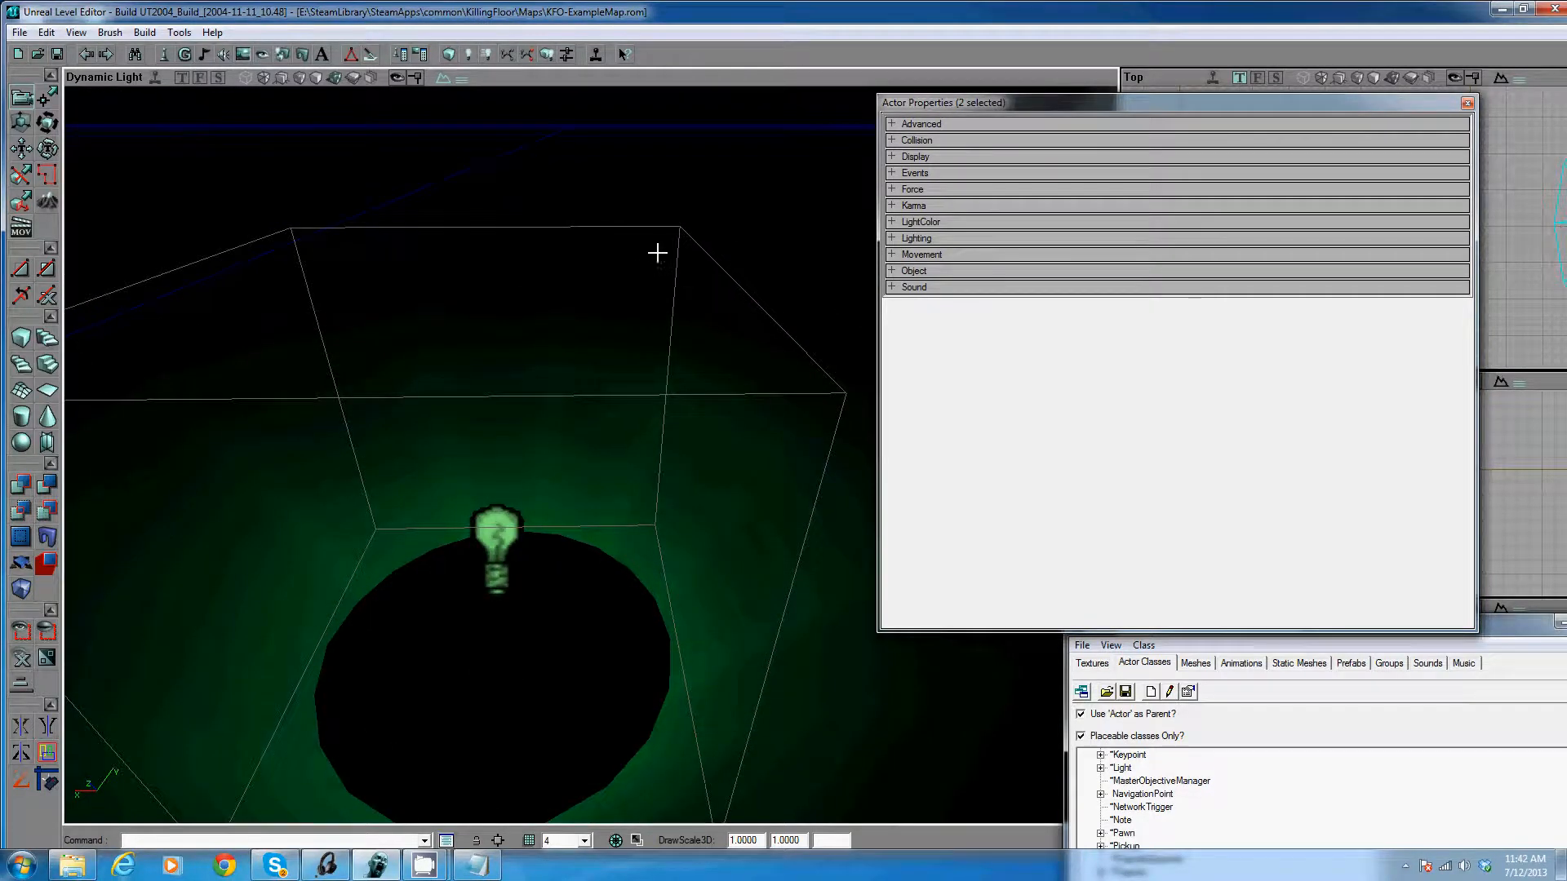
ctrl+click(643, 226)
drag(636, 332, 590, 453)
right_drag(643, 423, 588, 454)
drag(588, 455, 588, 455)
mouse_move(587, 454)
right_down()
mouse_move(563, 458)
mouse_move(589, 452)
right_up()
mouse_move(589, 452)
mouse_down()
mouse_move(643, 413)
mouse_move(580, 454)
mouse_move(622, 427)
mouse_move(594, 455)
mouse_up()
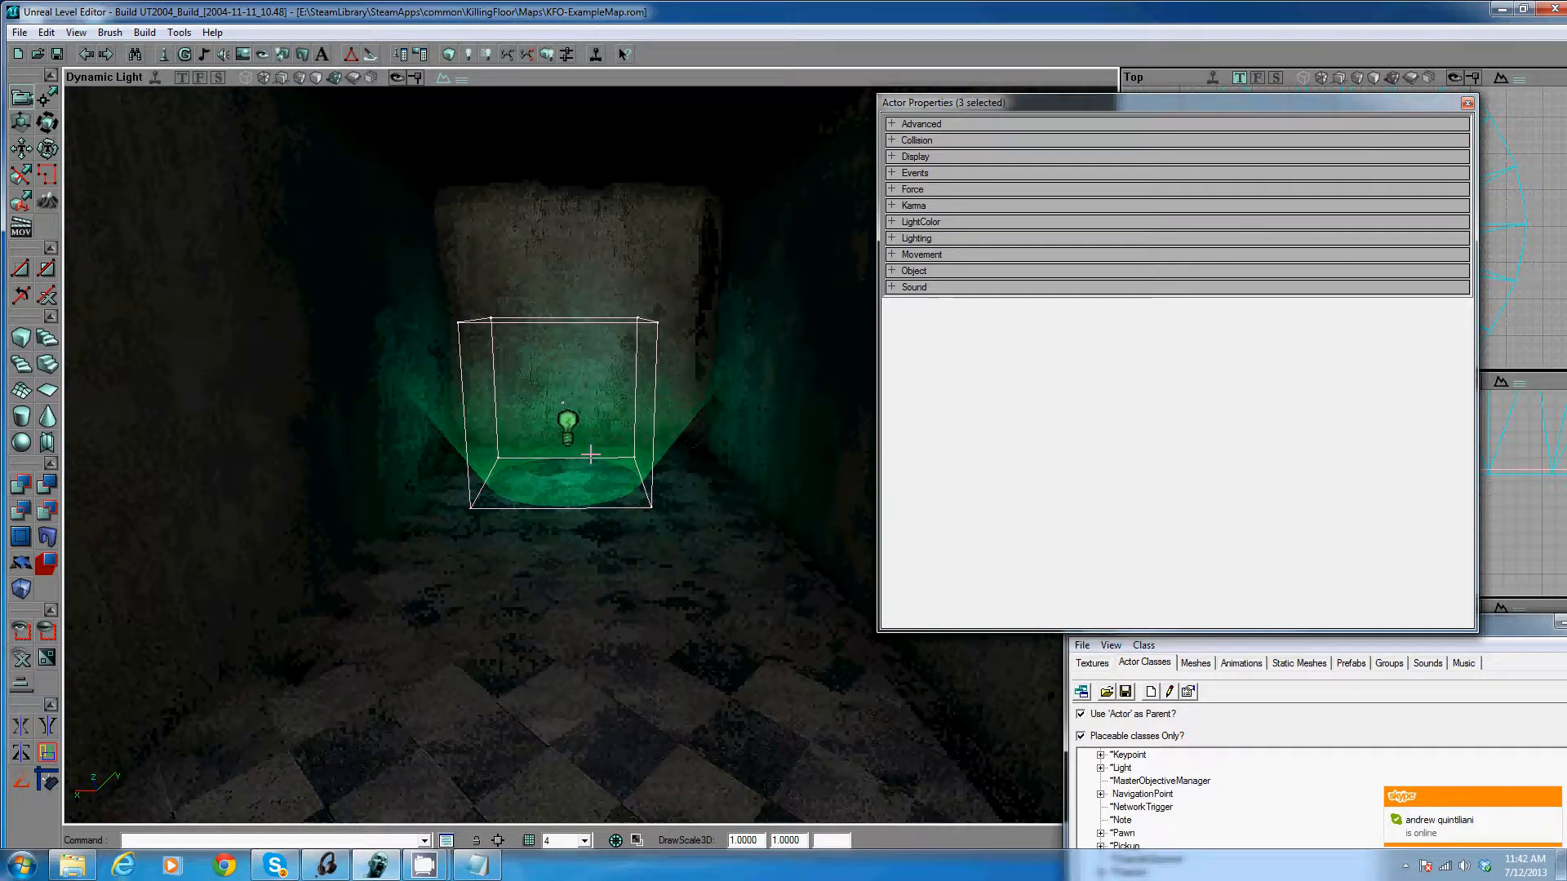
drag(686, 438, 590, 455)
Select only the volume around the green ring and look up its Name in the Object properties
click(541, 320)
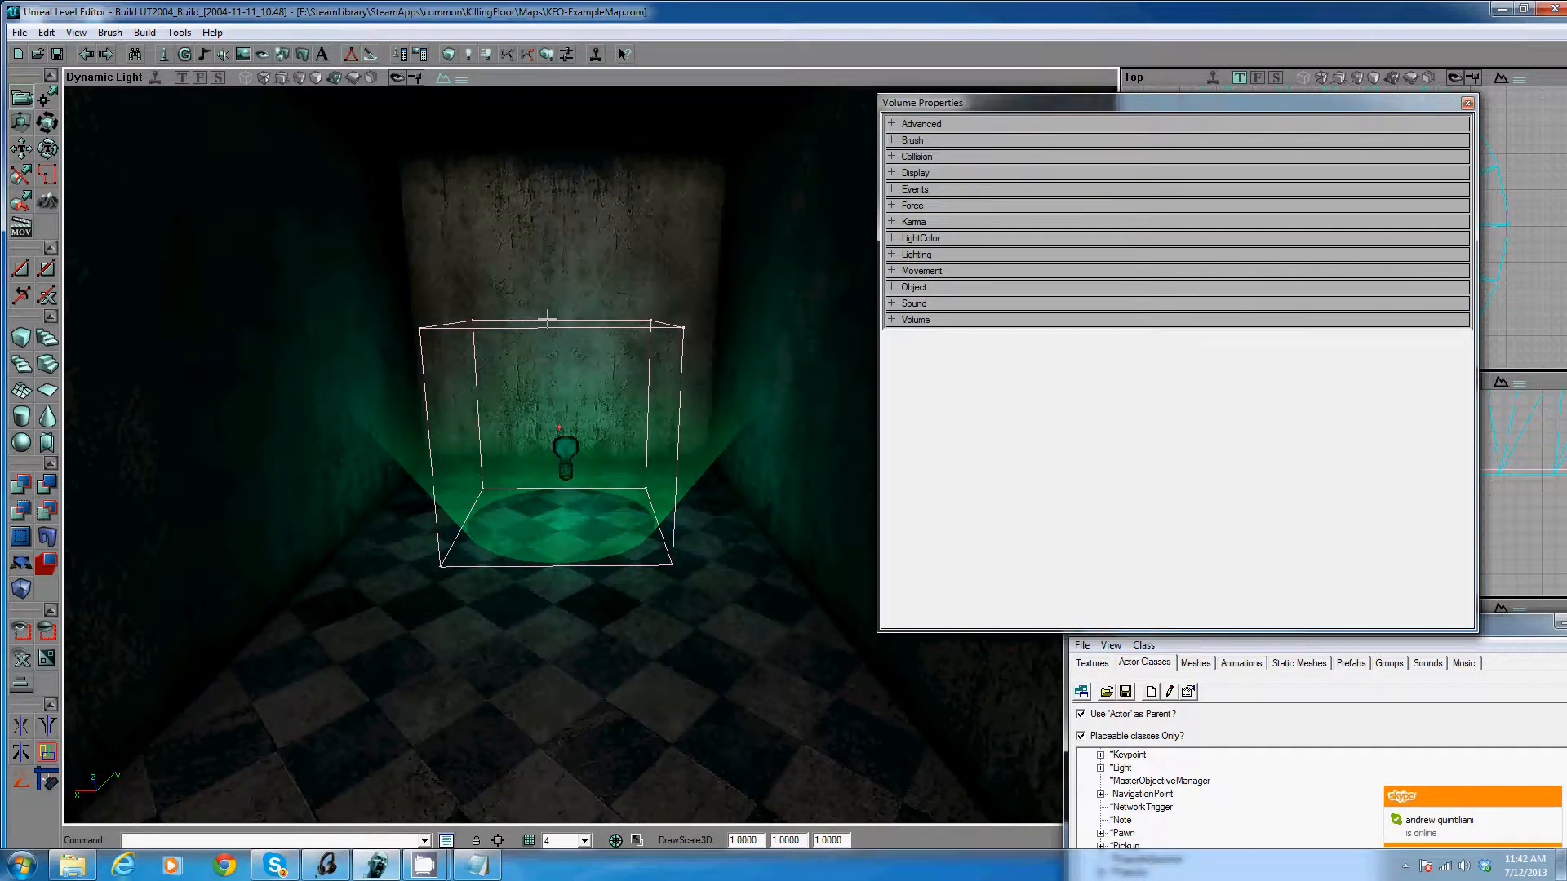
click(914, 287)
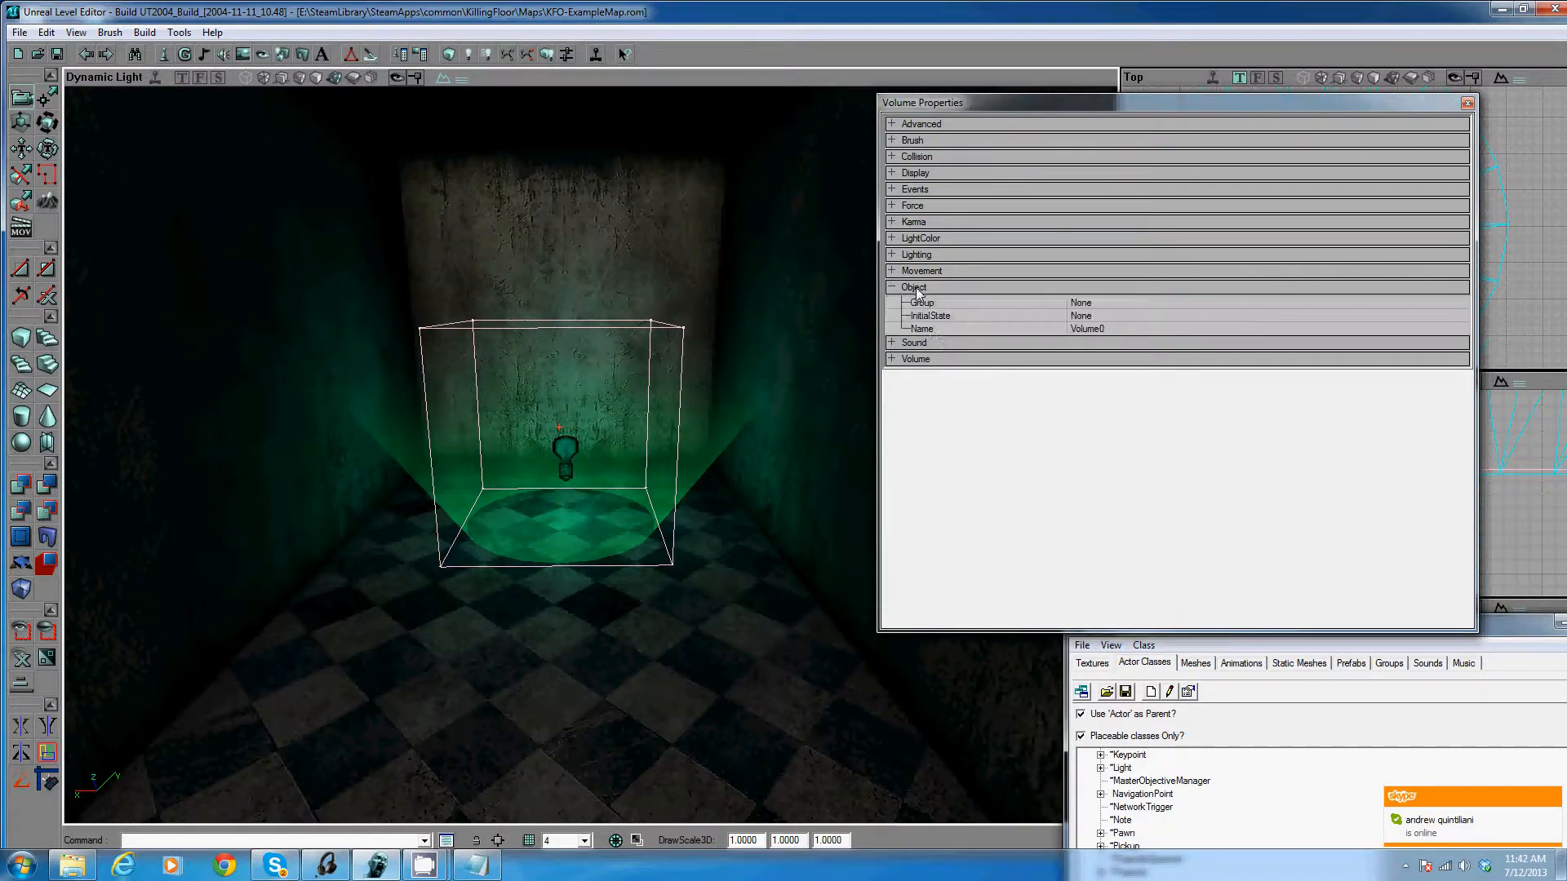
click(953, 329)
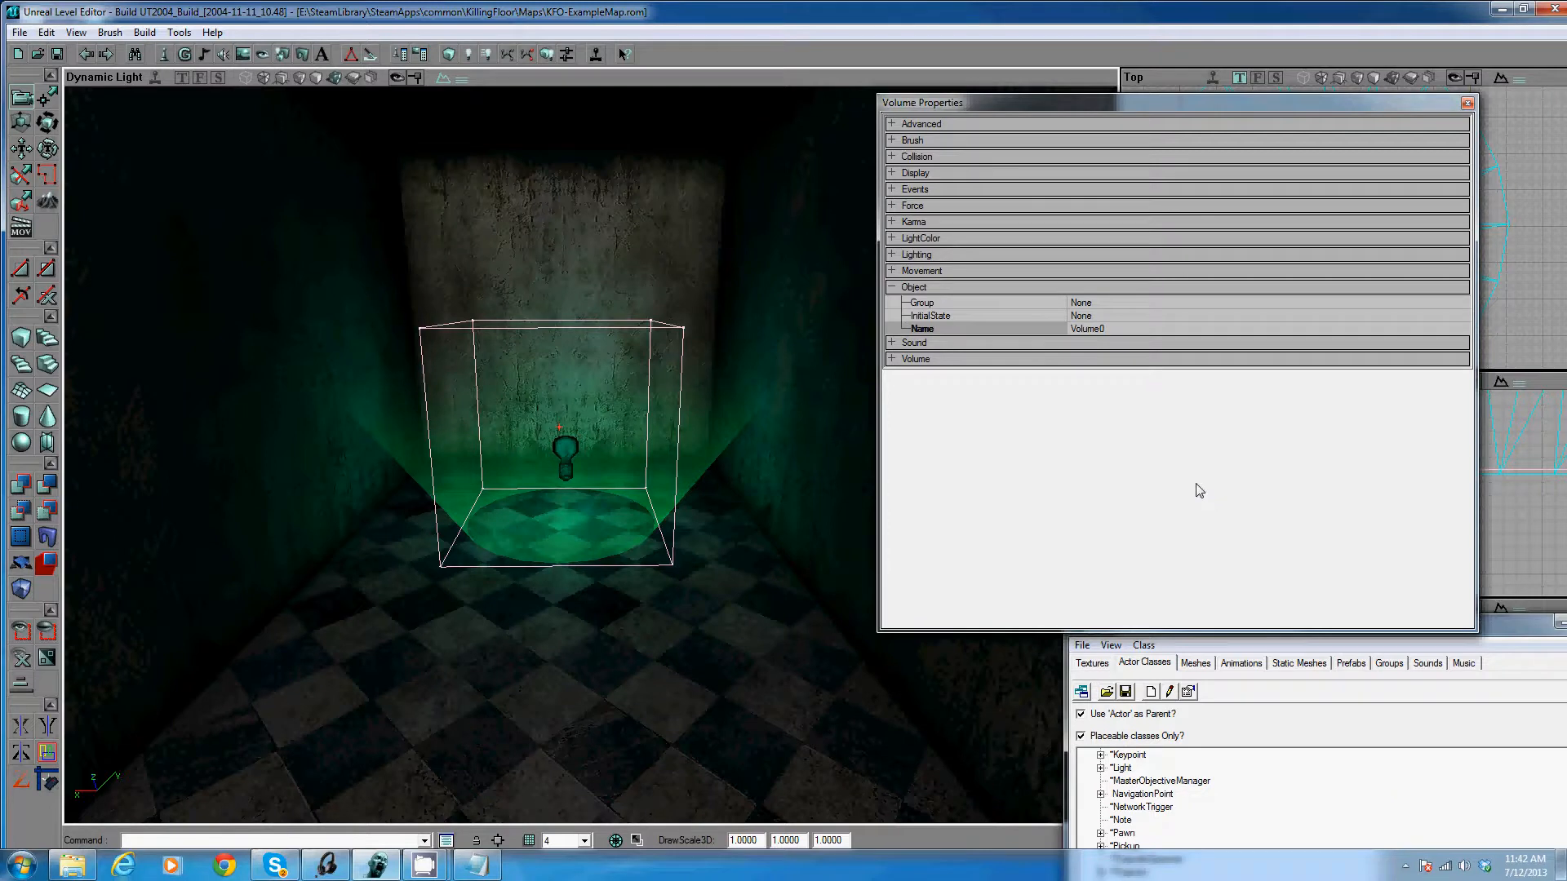
mouse_move(473, 370)
mouse_down()
mouse_move(588, 462)
mouse_move(474, 370)
mouse_up()
Set AreaVolume in the story objective's ObjCondition_Area success condition to Volume0, enlarging the properties window to fit
click(312, 652)
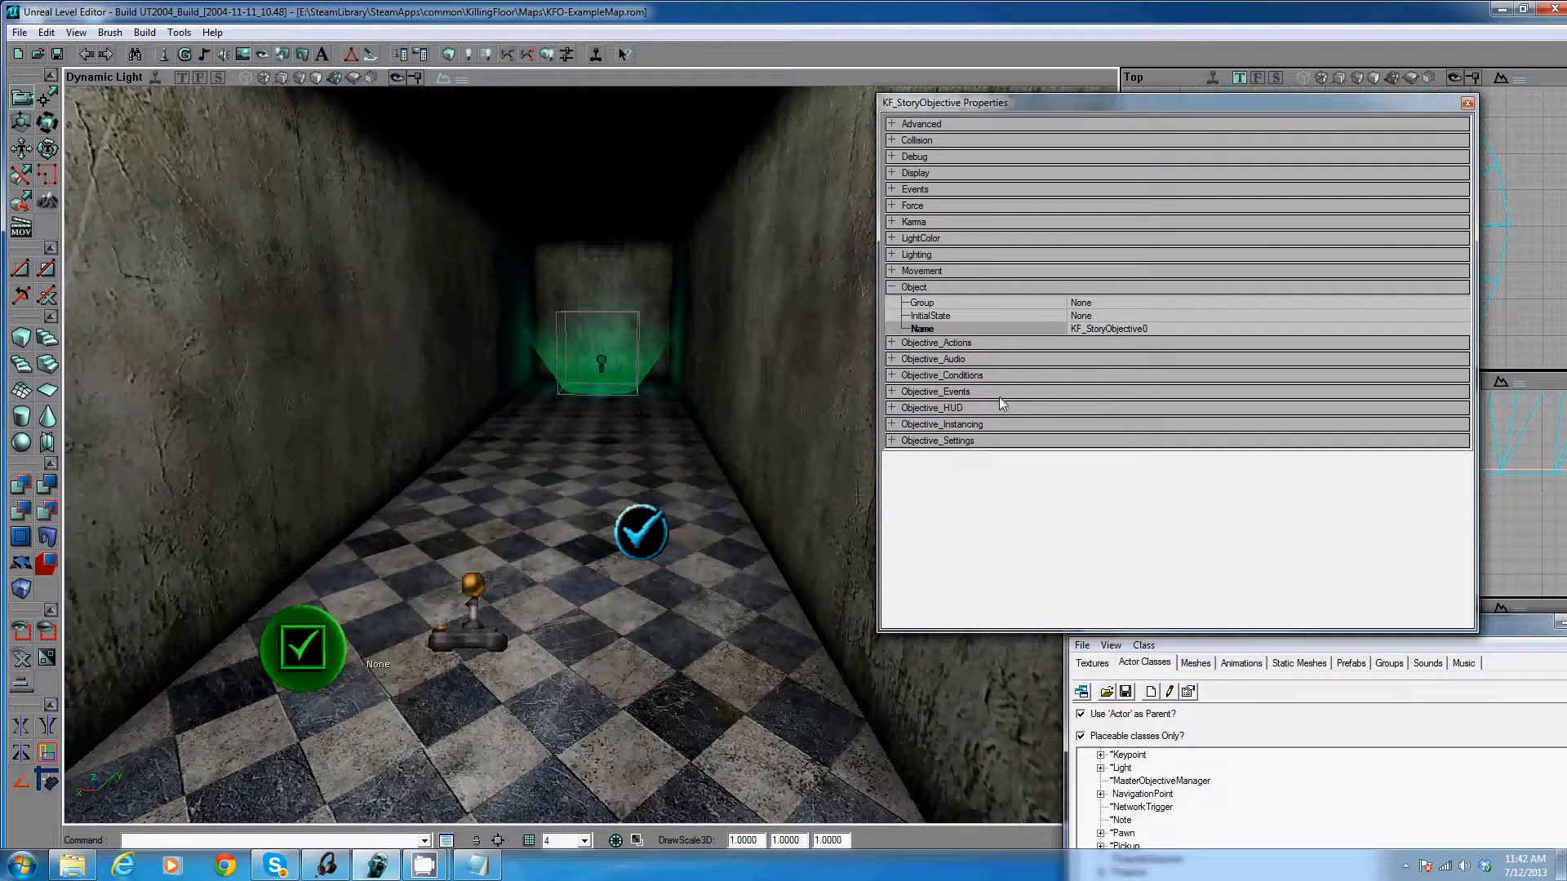
click(984, 376)
click(981, 417)
click(983, 426)
click(989, 444)
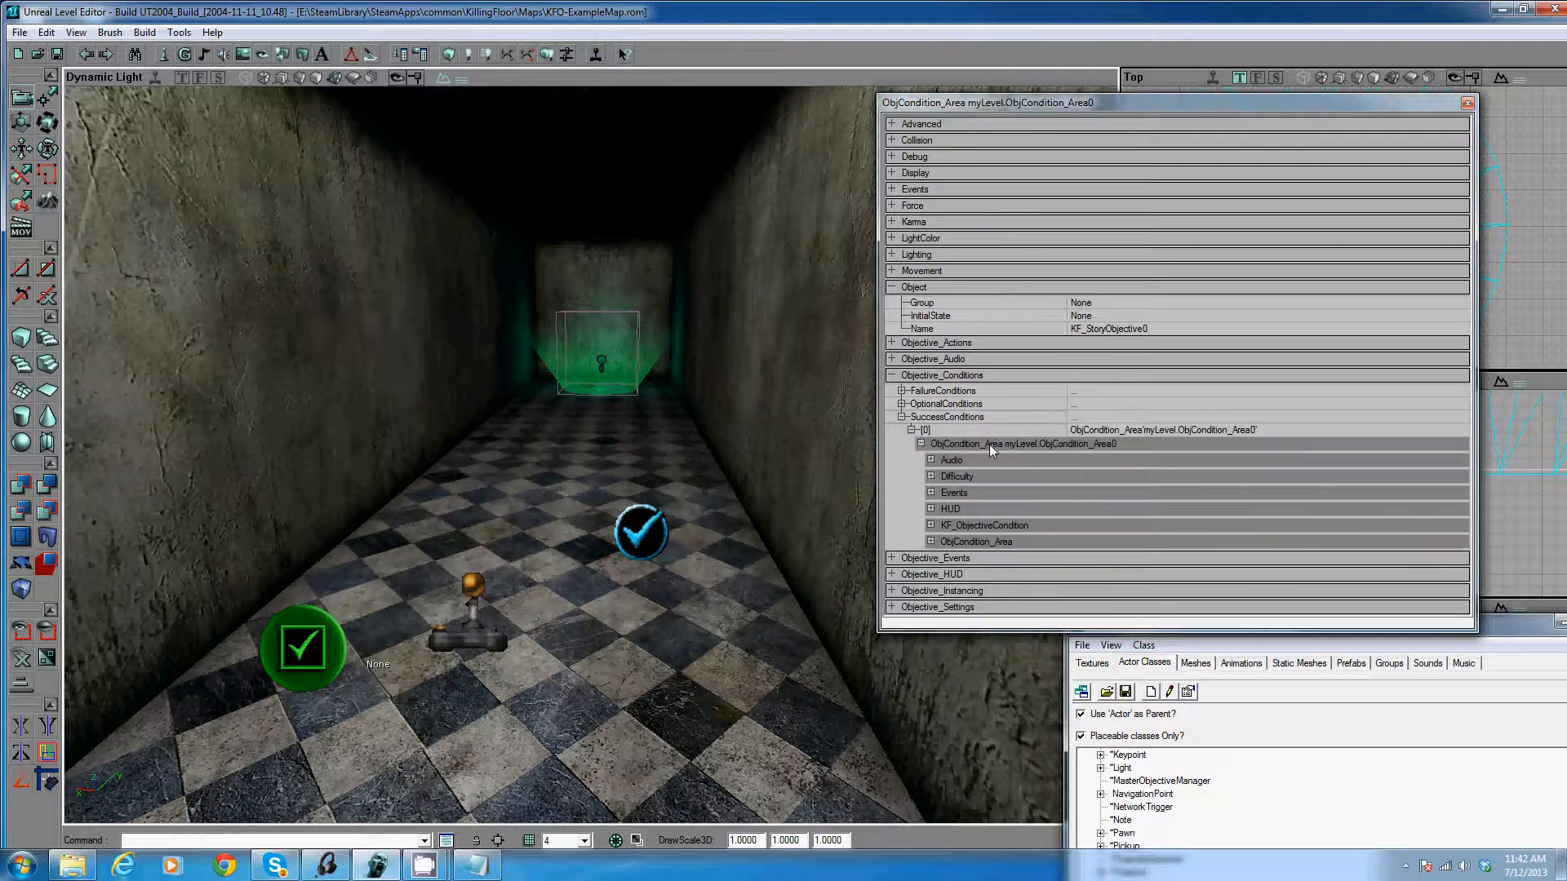
click(972, 544)
drag(1038, 104, 927, 69)
drag(1365, 594, 1471, 772)
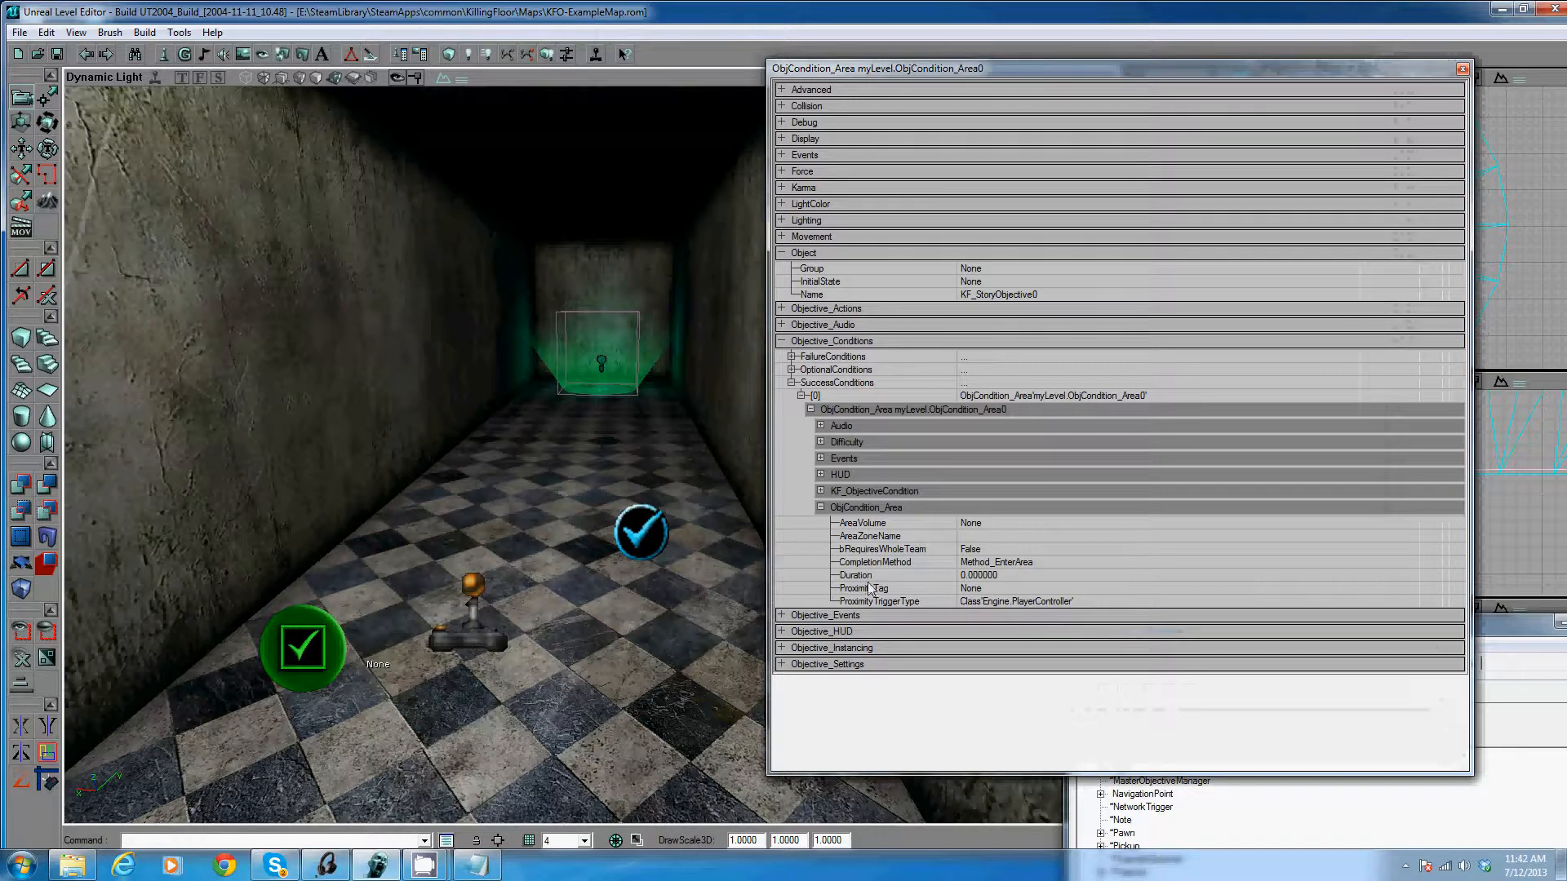
click(879, 524)
text(Volume0)
key(Return)
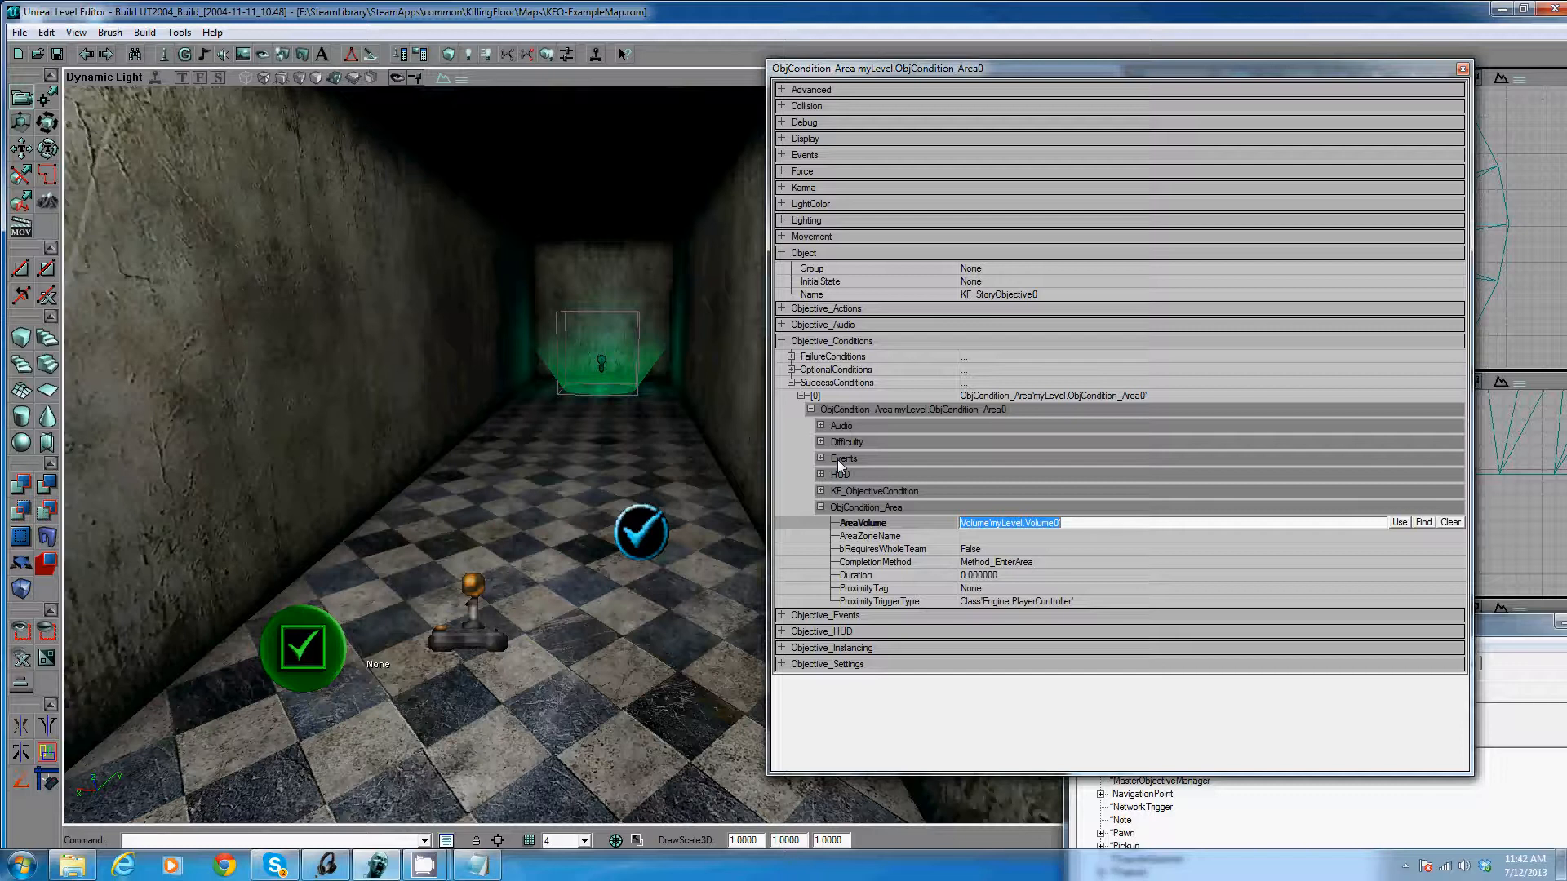
Collapse the story objective's SuccessConditions, Object and Objective_Conditions properties
double_click(865, 384)
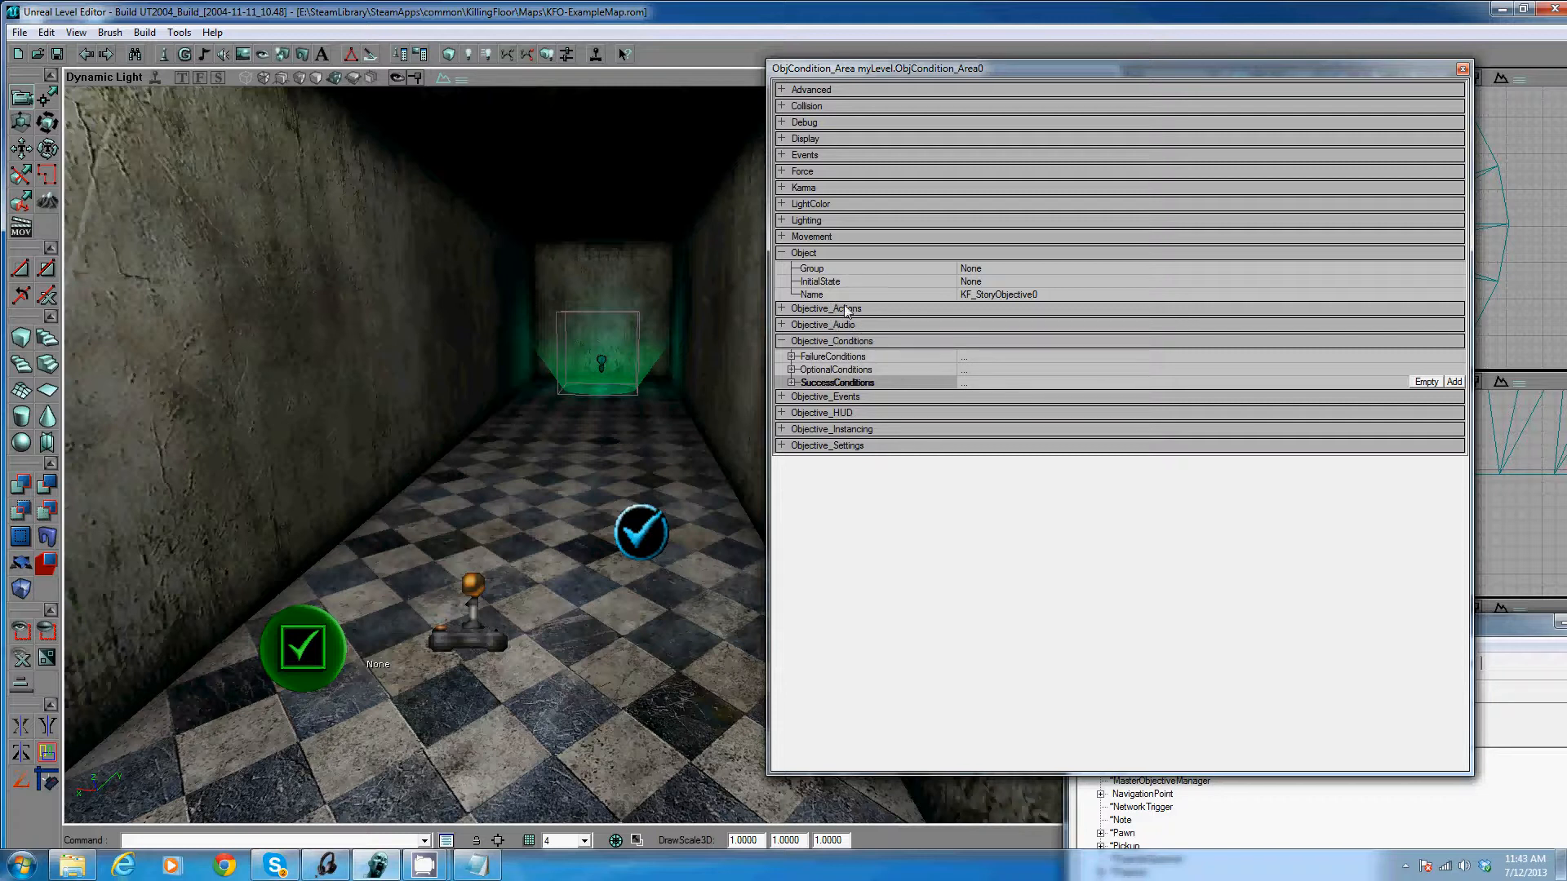
double_click(853, 255)
double_click(862, 301)
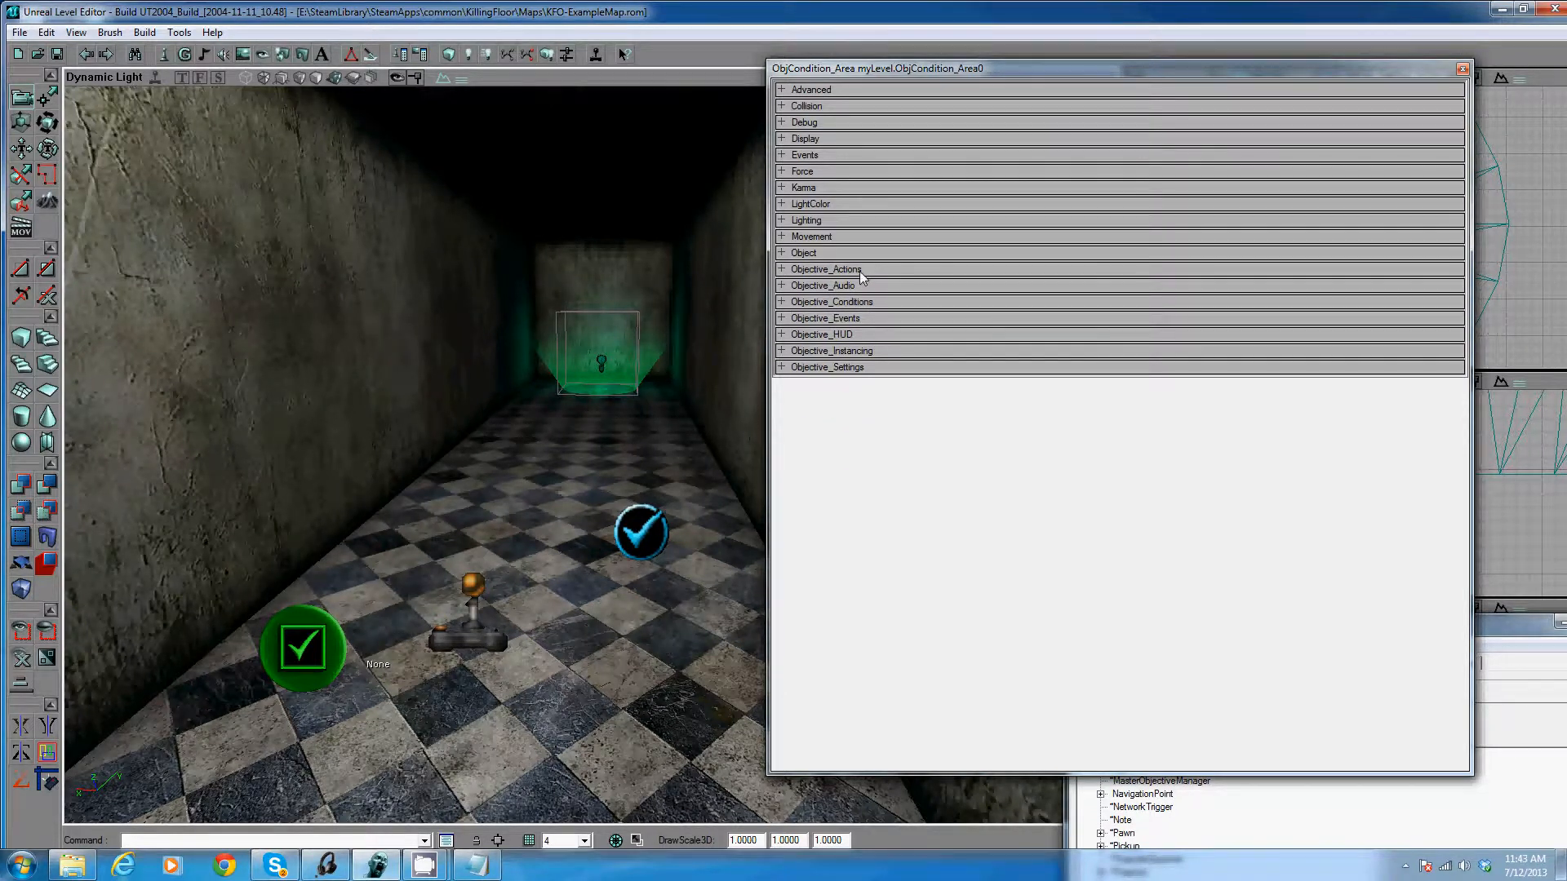
Clear the story objective's SuccessAction under Objective_Actions and create an ObjAction_WinGame action in its place
double_click(861, 270)
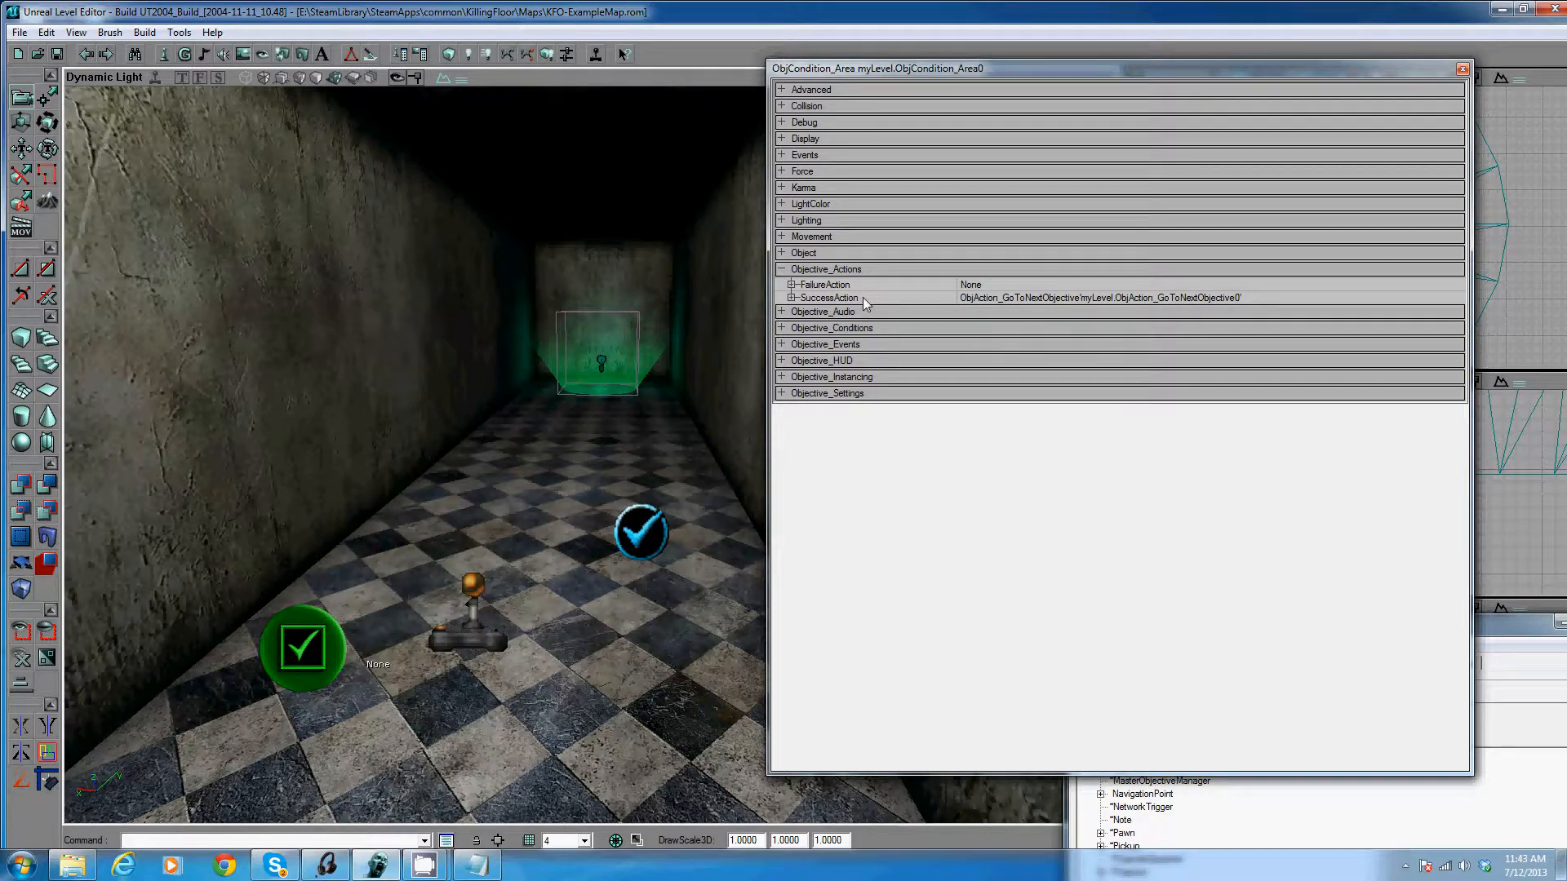
double_click(863, 297)
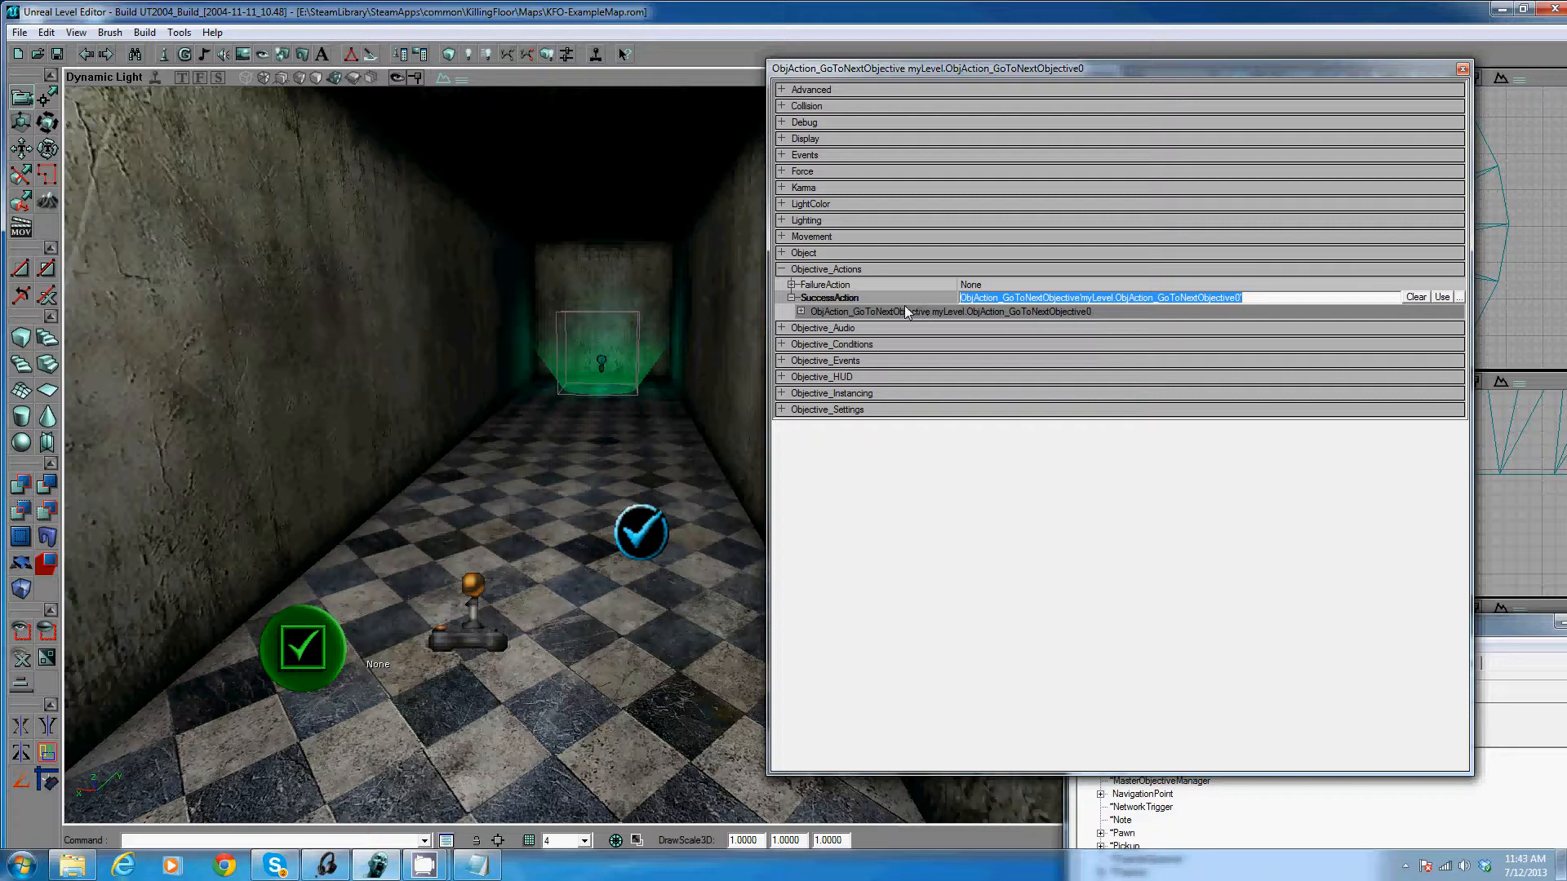
double_click(869, 345)
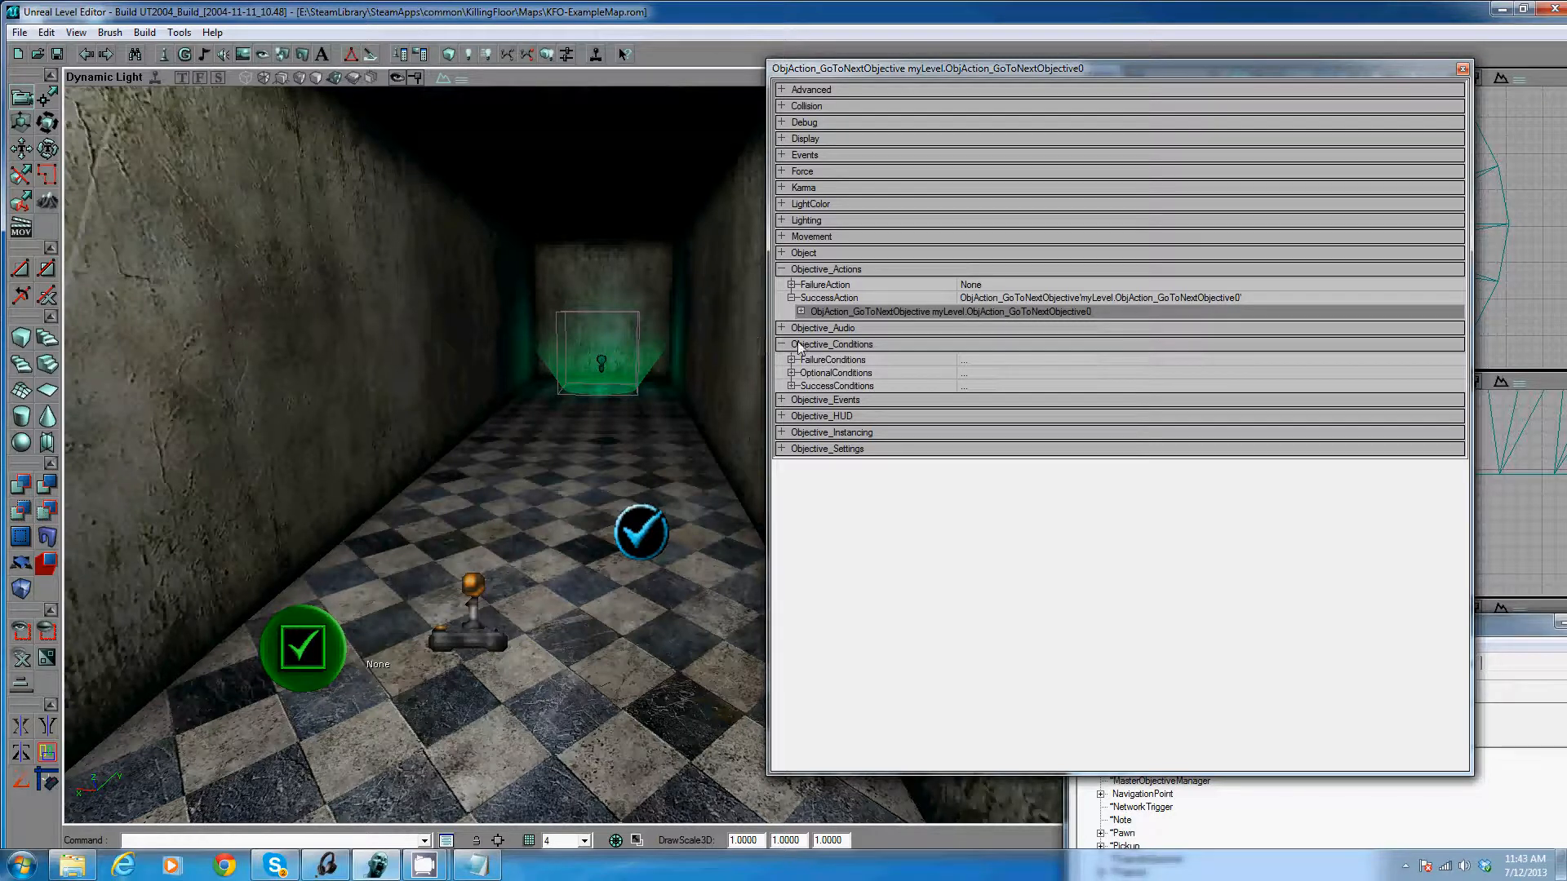
double_click(864, 297)
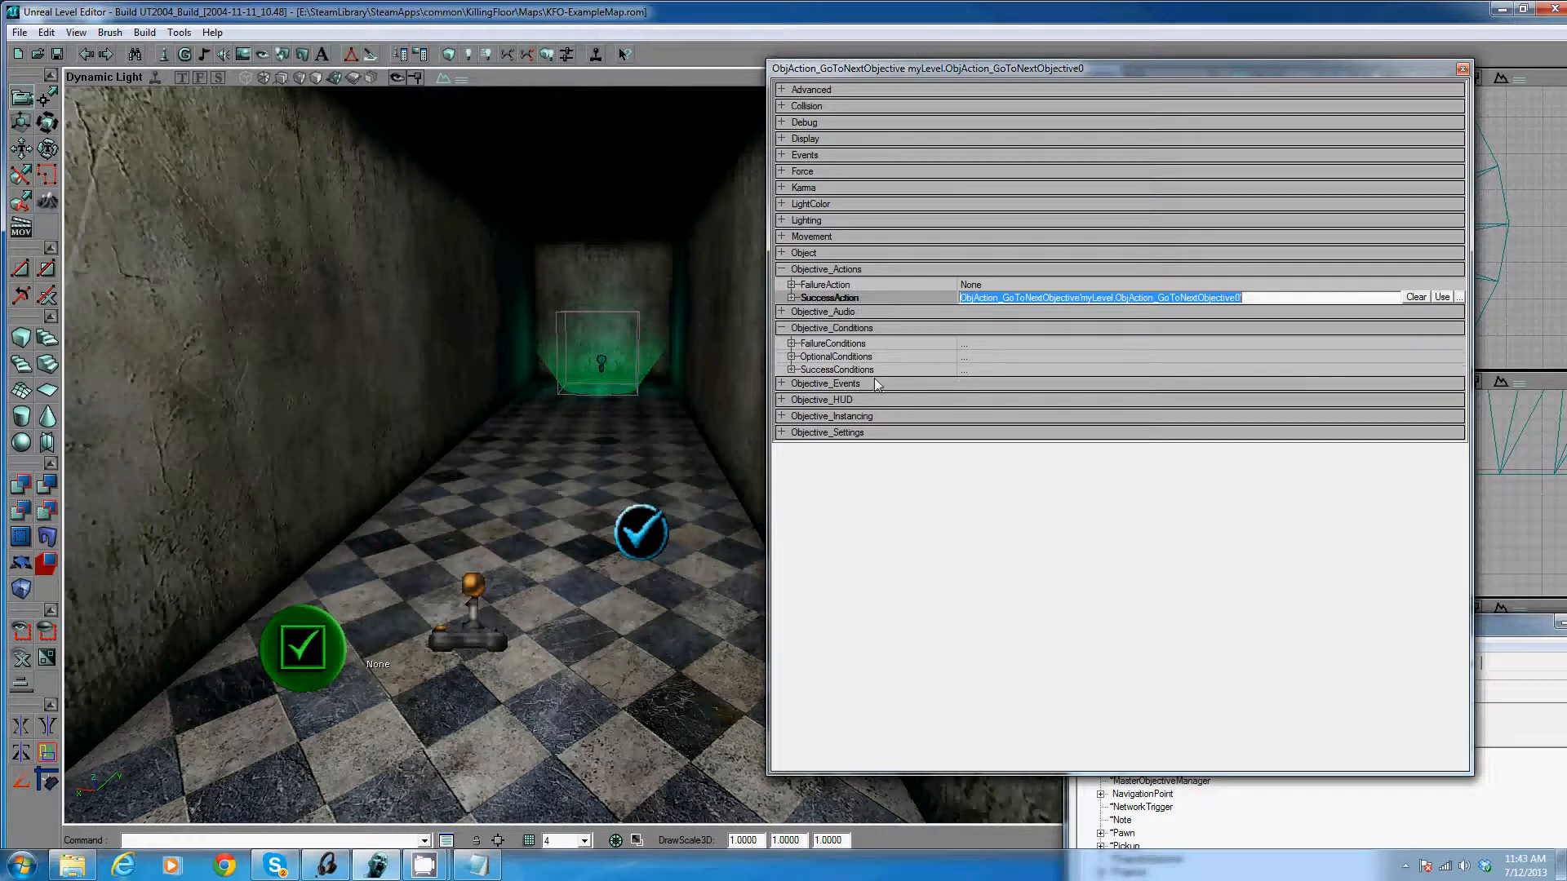
click(1415, 297)
click(873, 315)
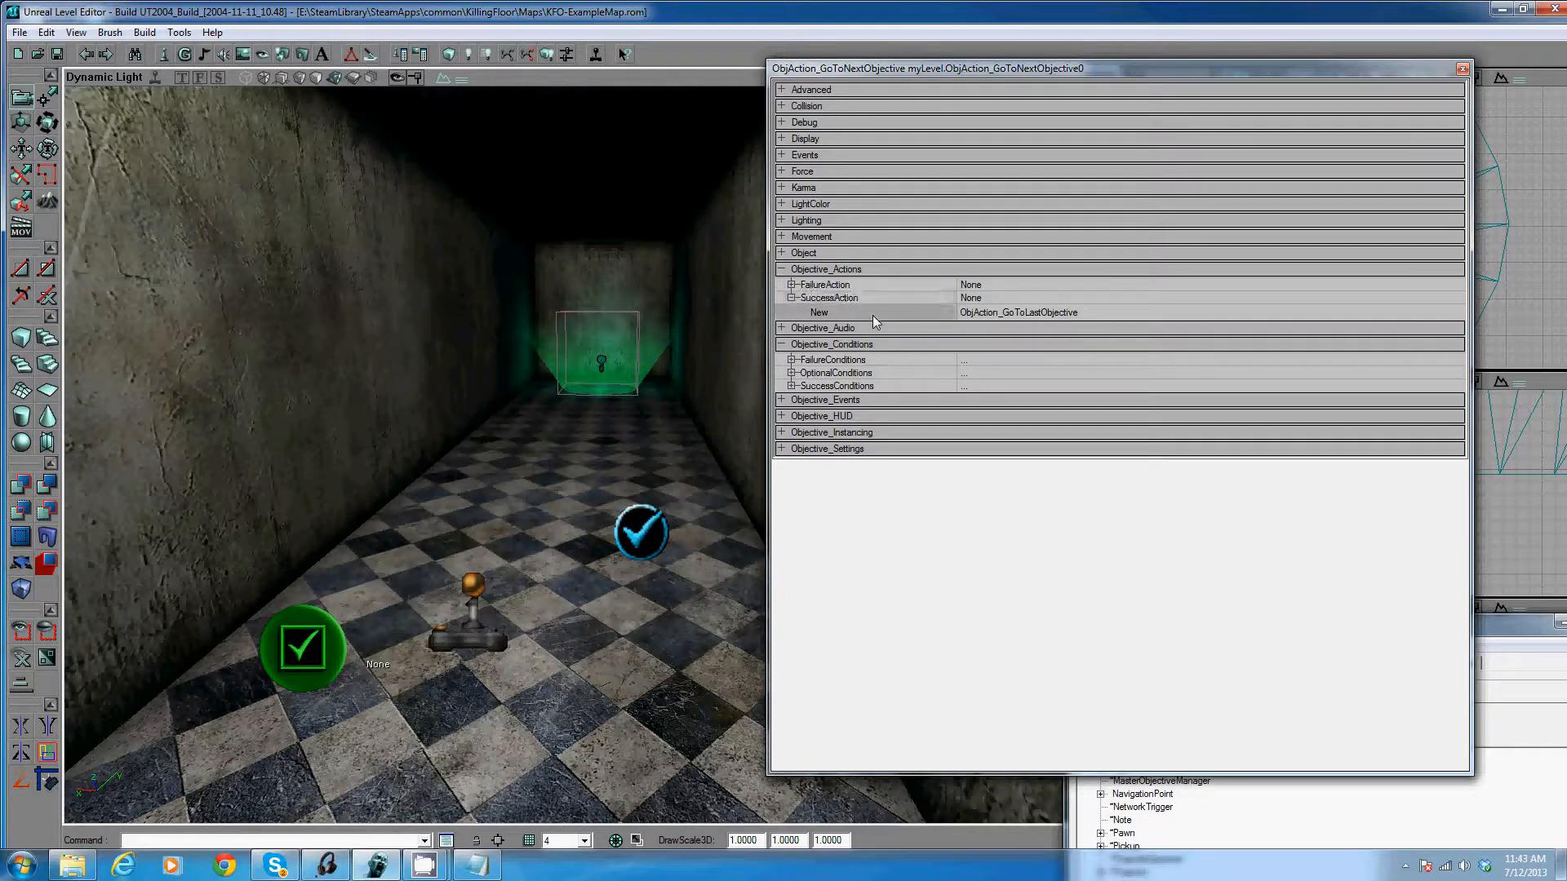
click(1431, 312)
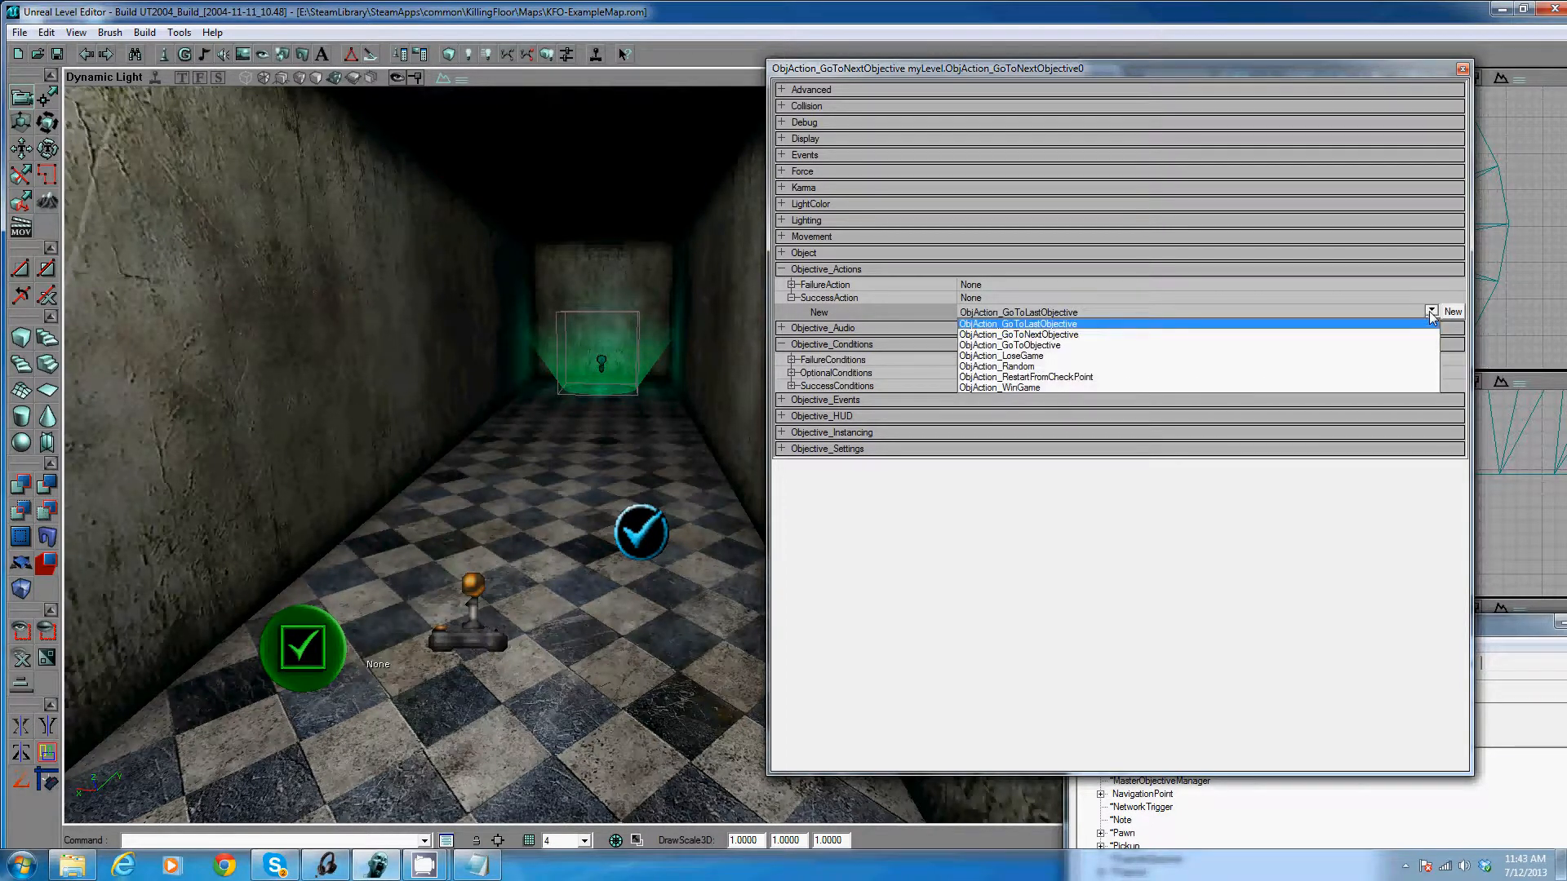
click(1016, 389)
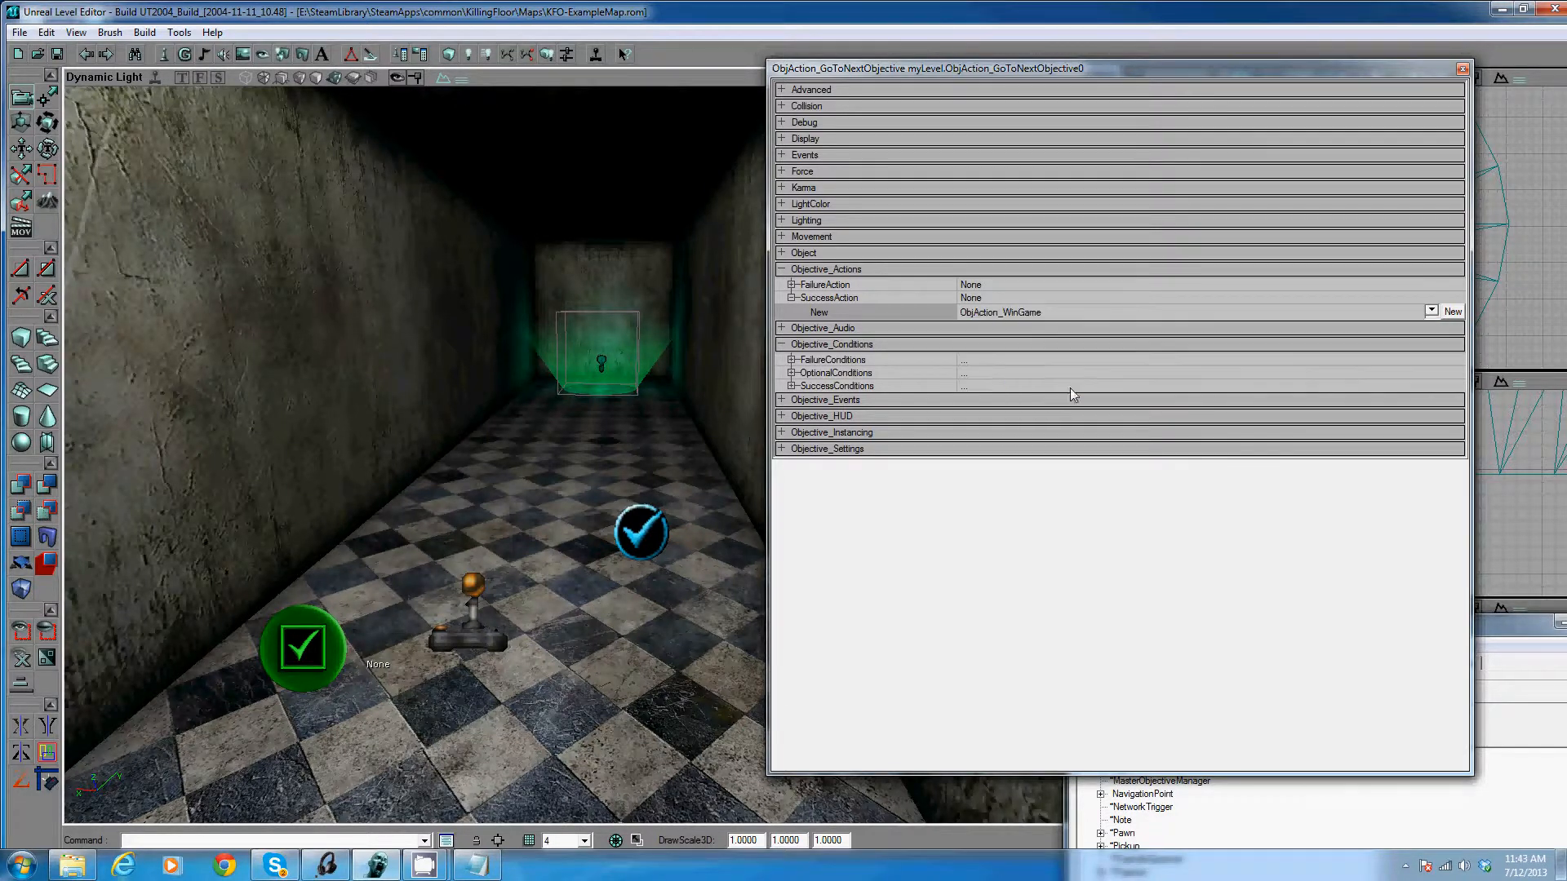
click(1453, 312)
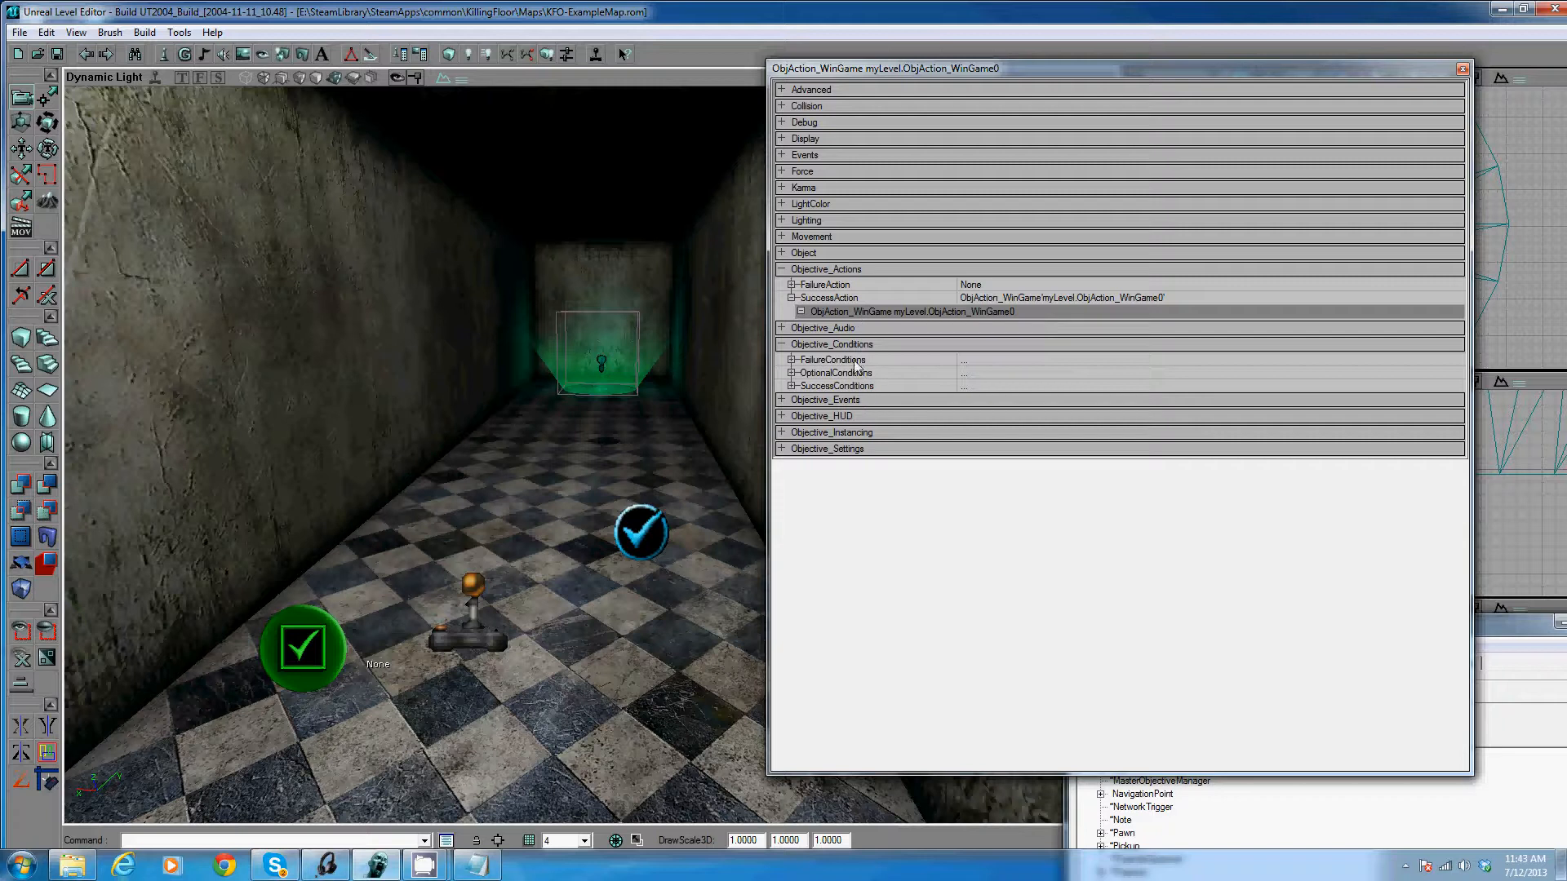
Check the area entry under SuccessConditions and collapse the Objective_Conditions and Objective_Actions properties
double_click(865, 386)
double_click(878, 398)
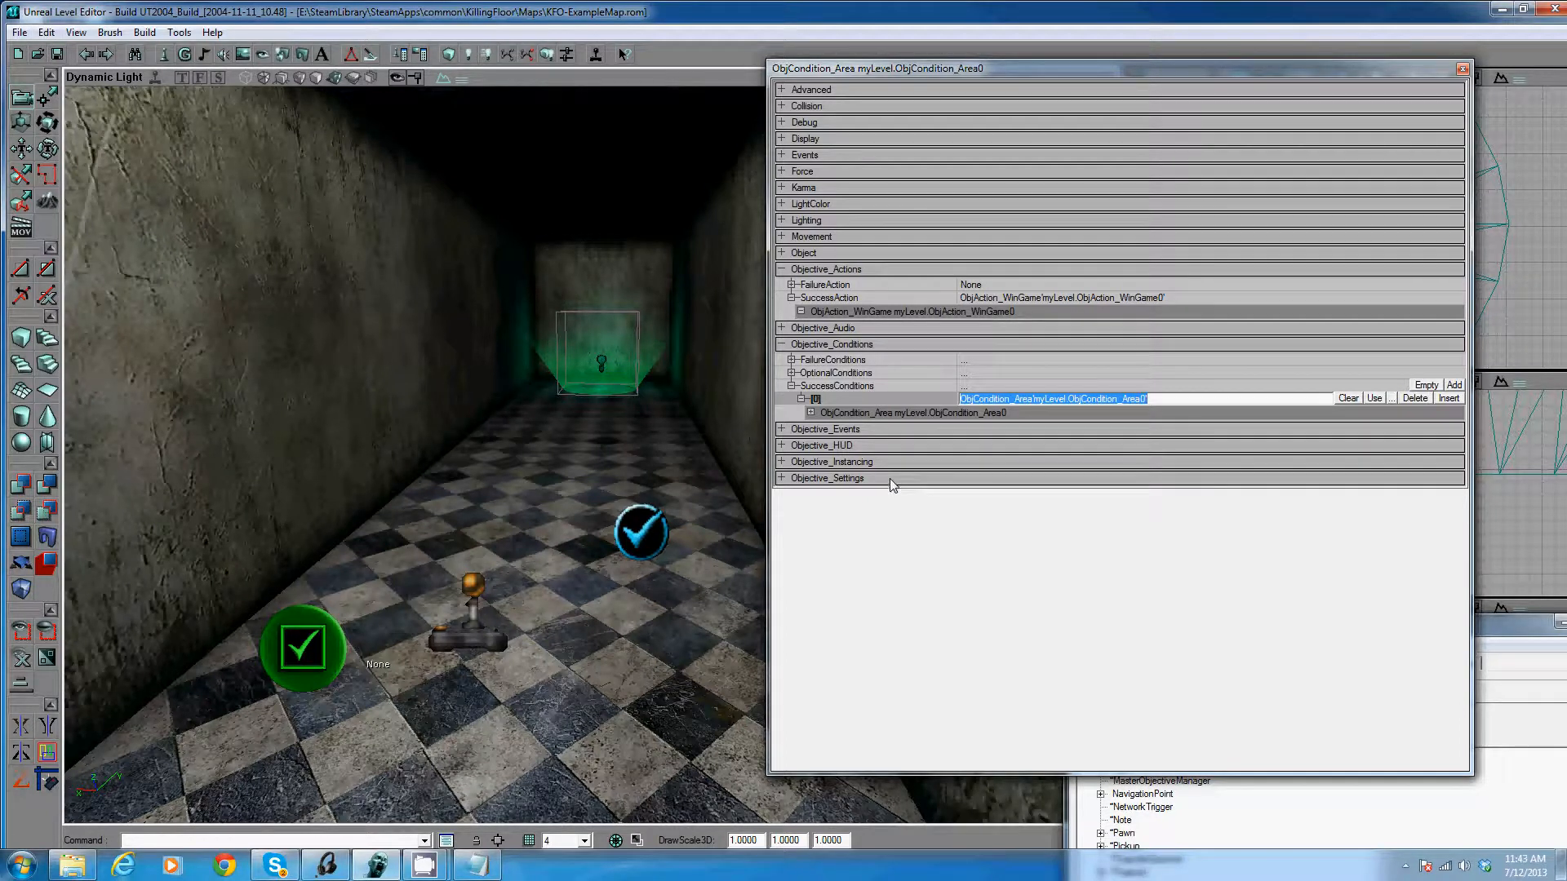
click(878, 344)
click(877, 270)
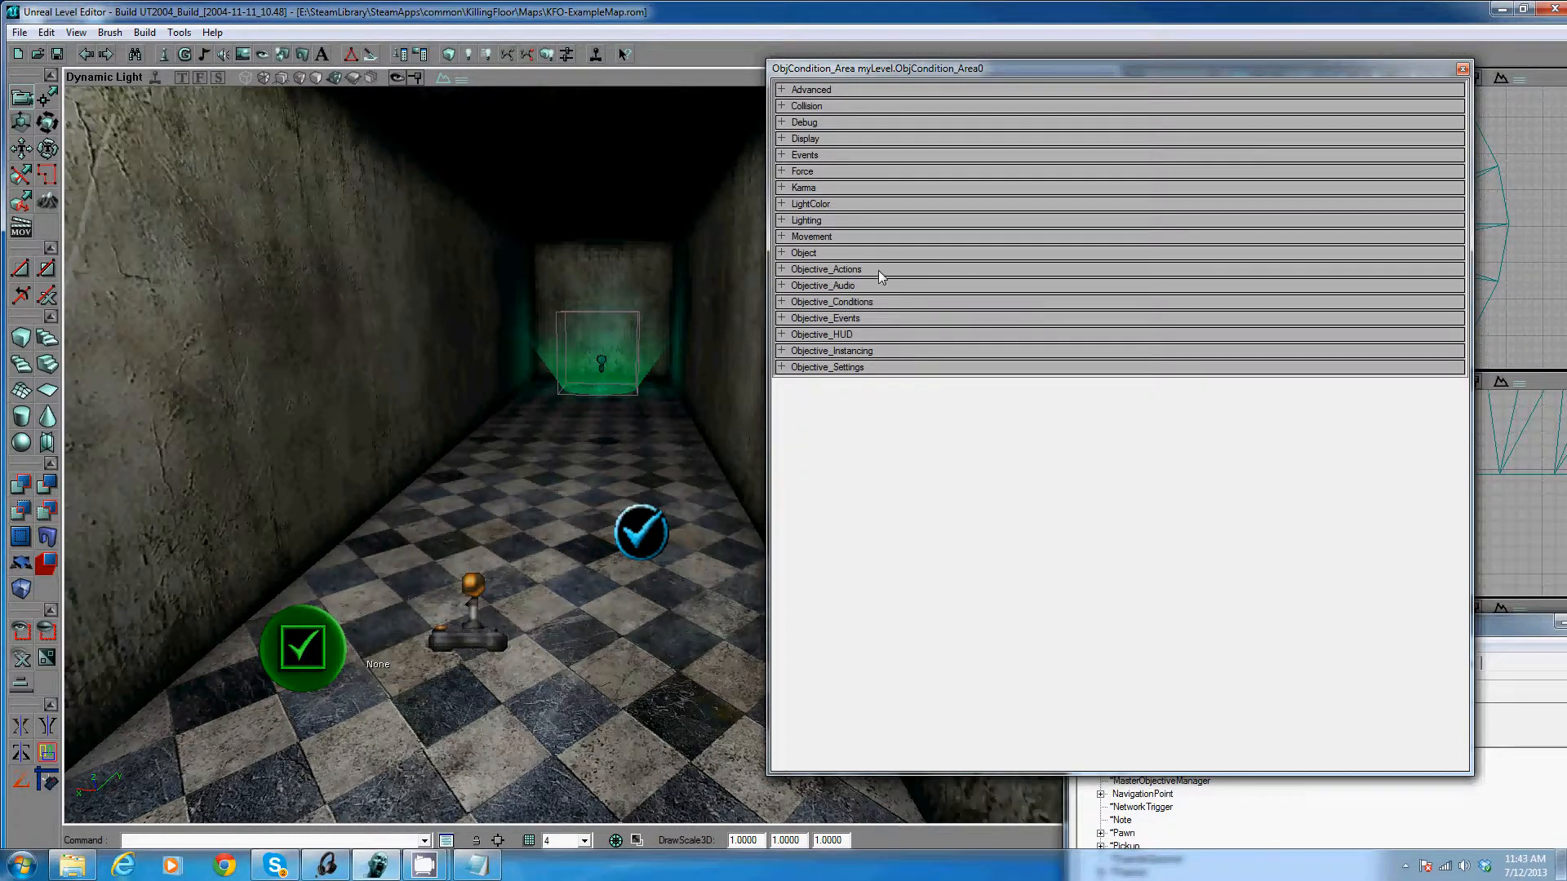
Set the story objective's ObjectiveName to GetToTheEnd under Objective_Settings
click(876, 367)
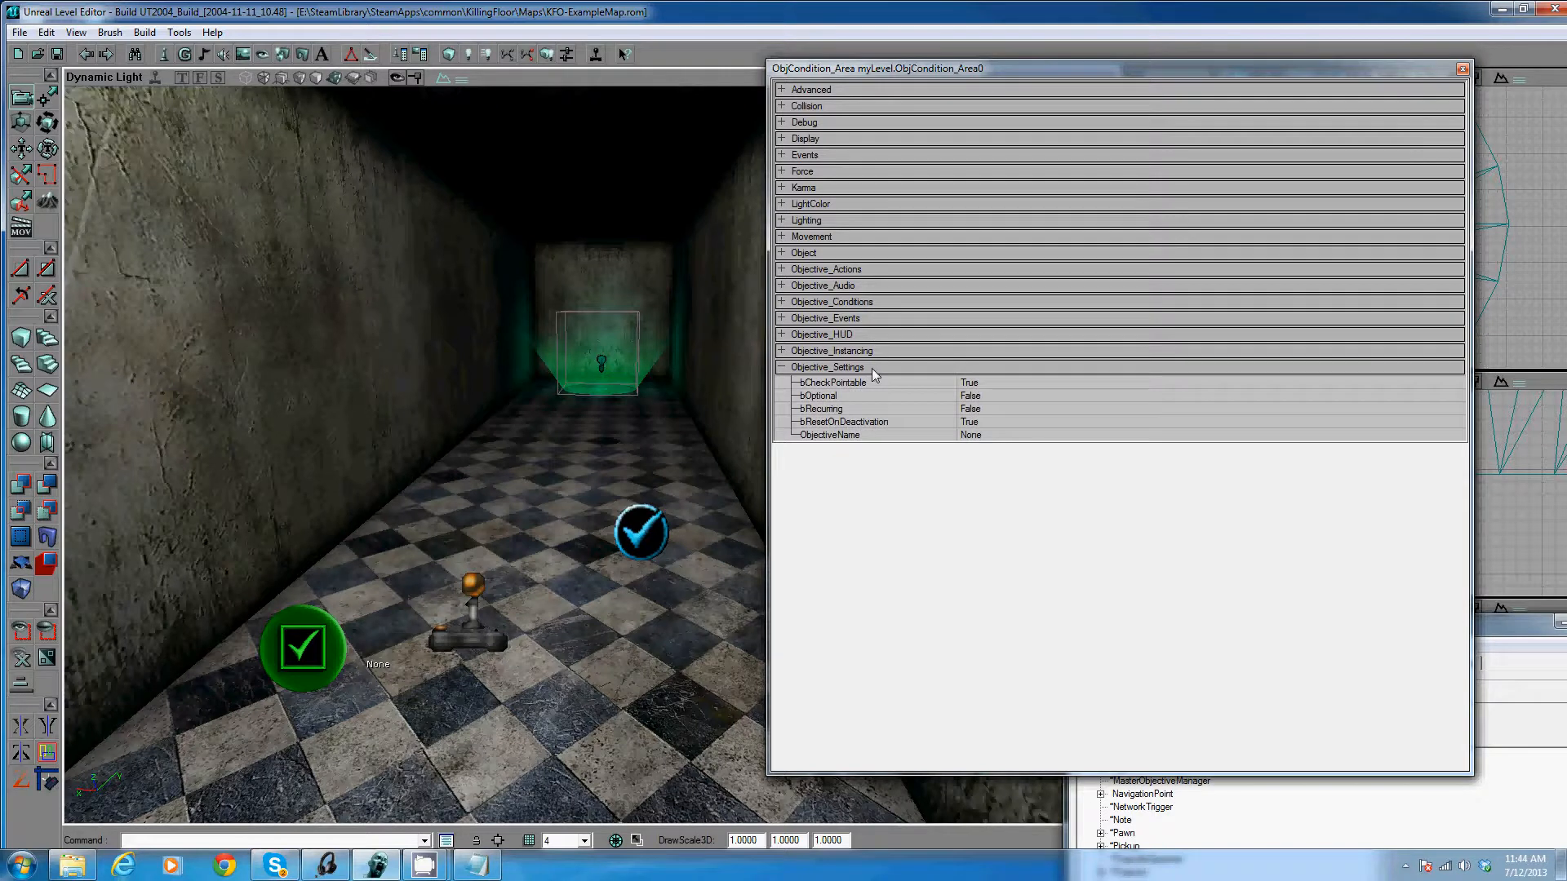
click(895, 432)
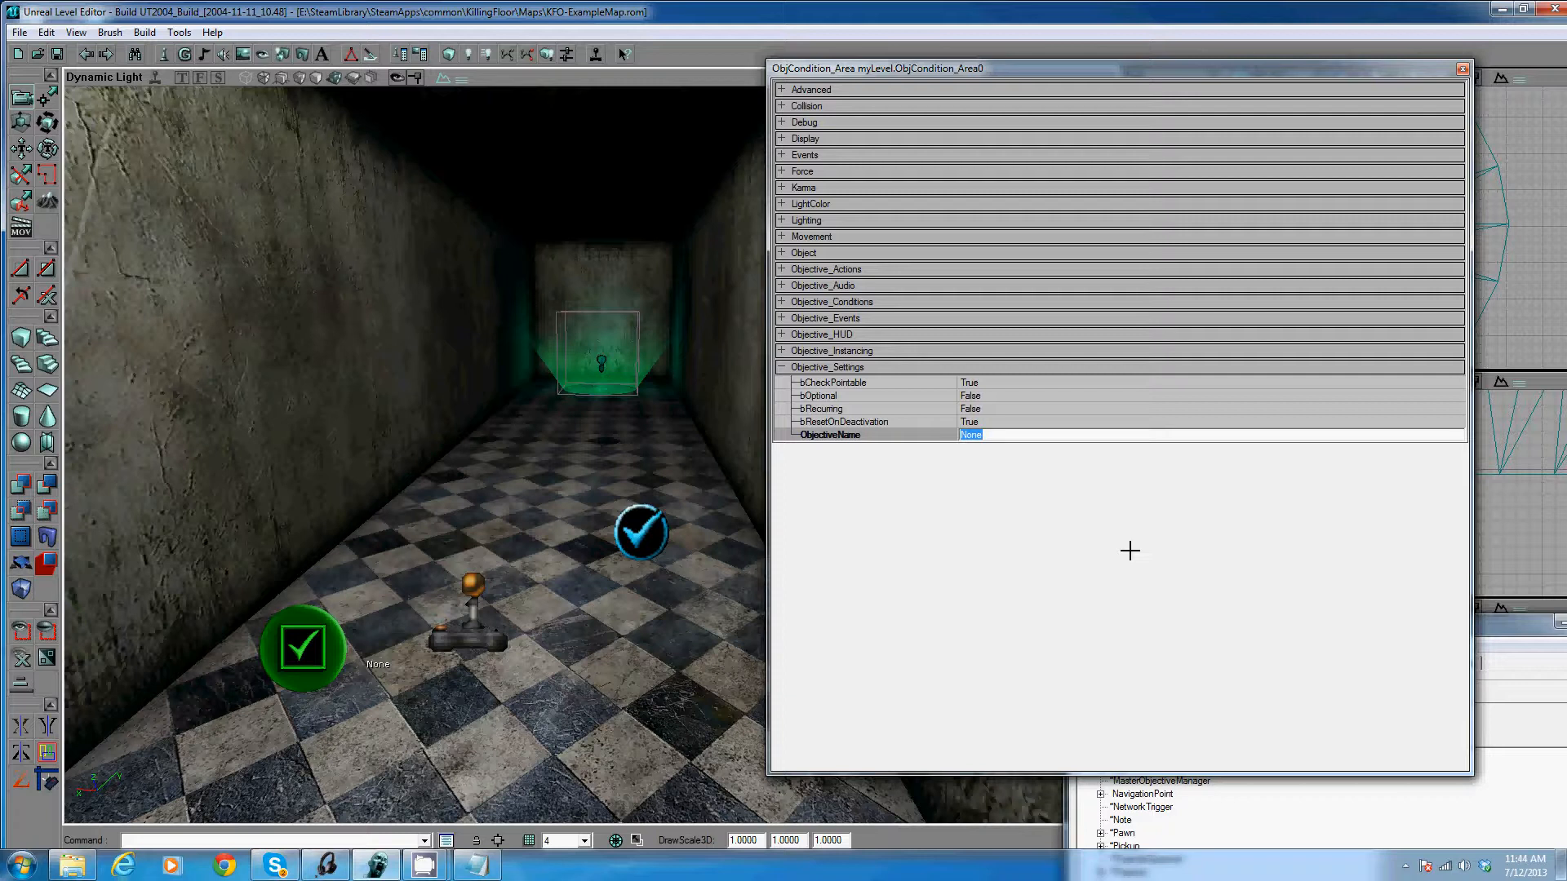
text(Go)
text(tToTheEnd)
key(Return)
Set the first StoryObjectives entry under Rules_Objectives in the level properties to GetToTheEnd and close the level properties
click(76, 32)
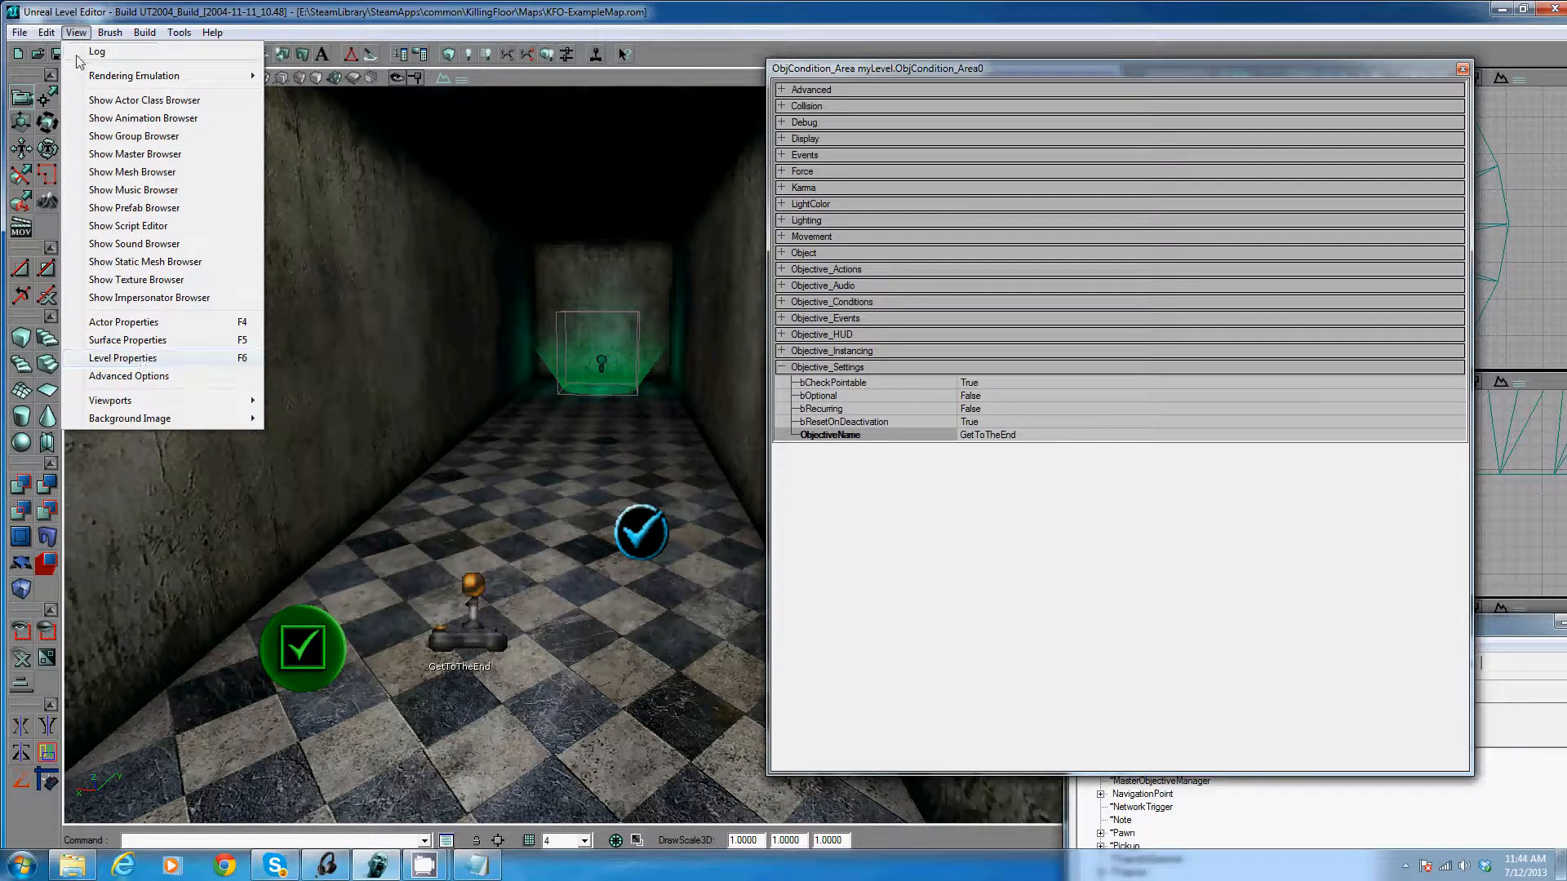
click(122, 358)
drag(1266, 651, 346, 52)
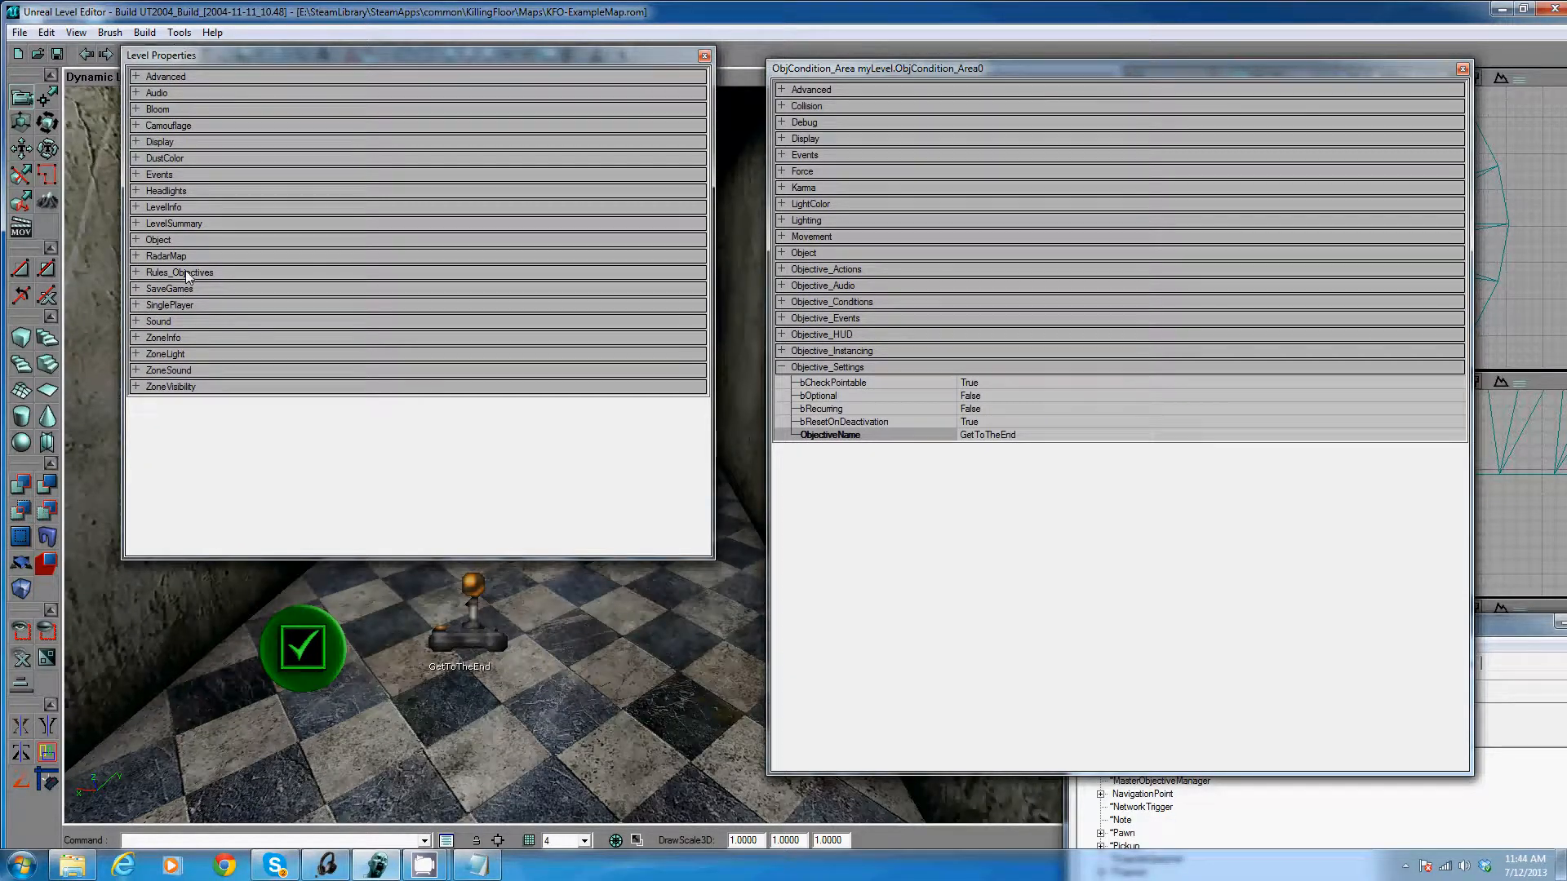
click(186, 274)
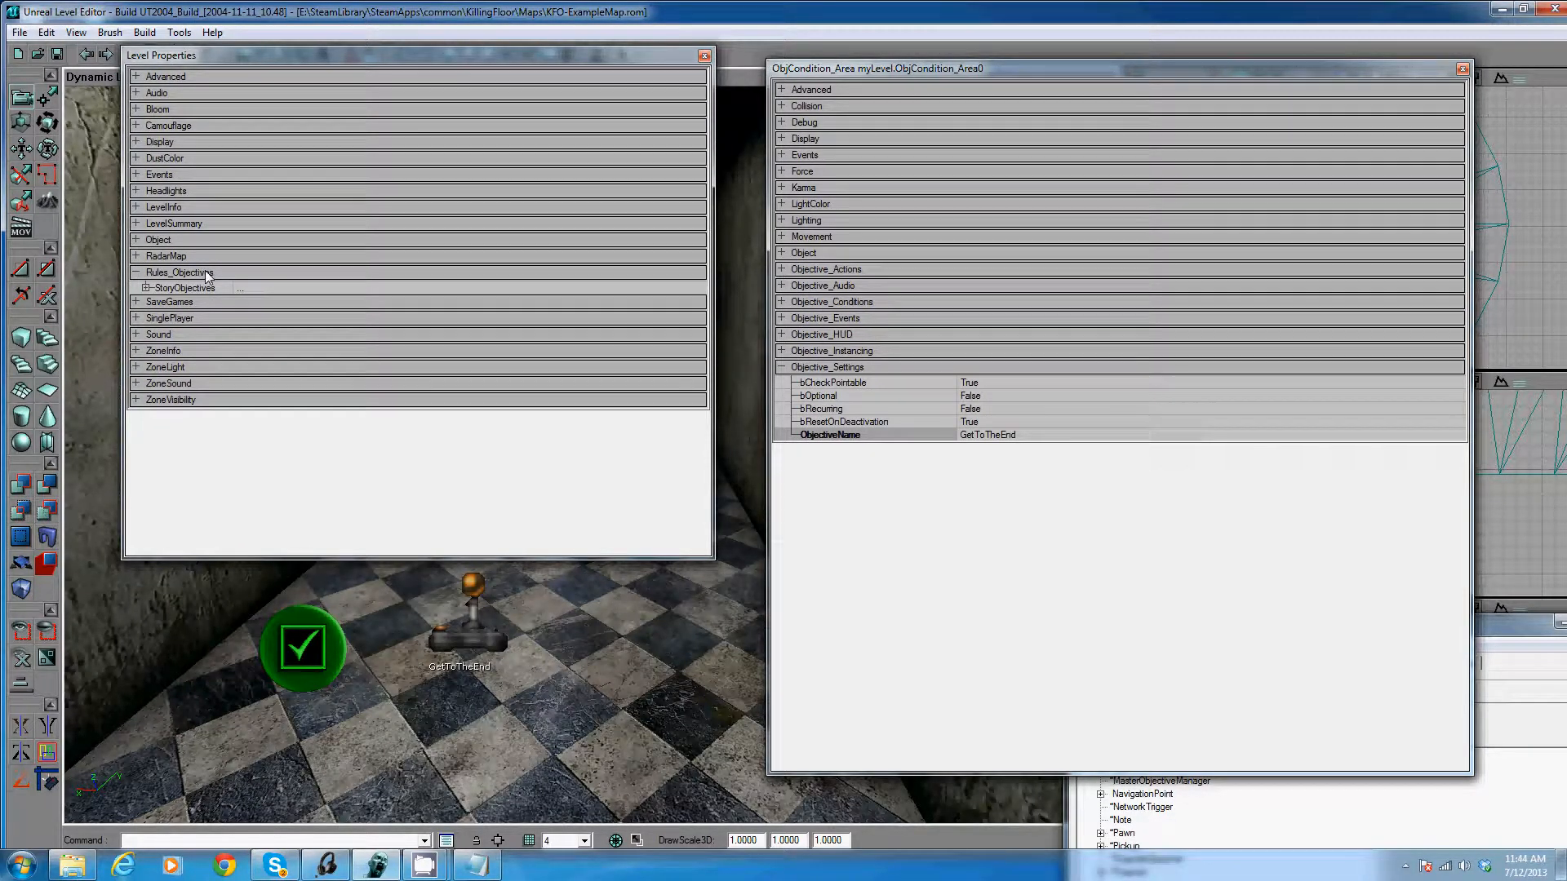
click(188, 288)
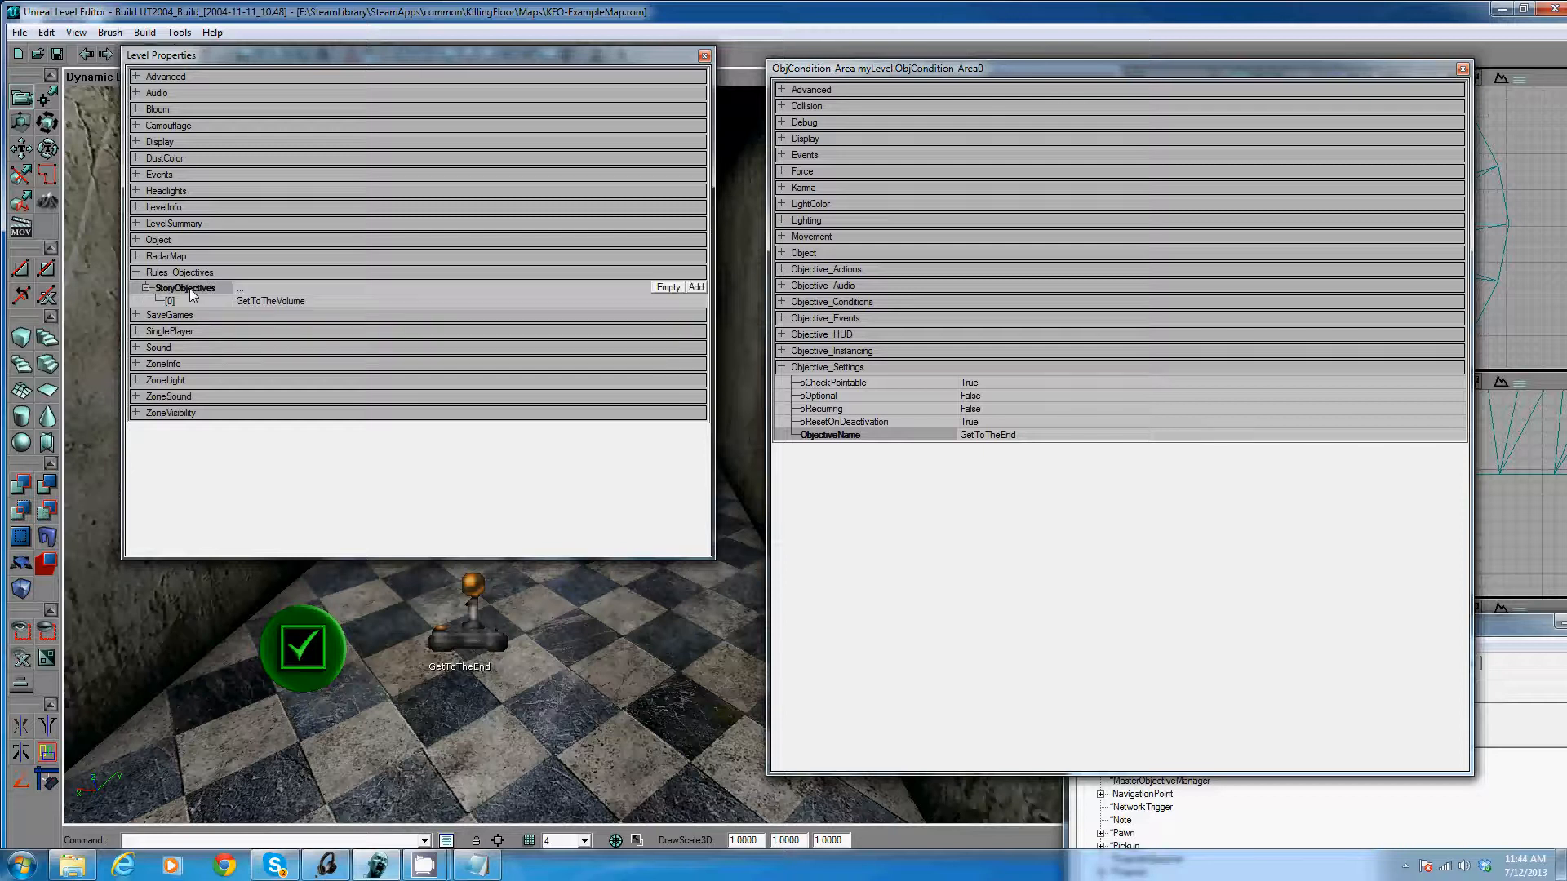
click(357, 297)
text(GetToTheEnd)
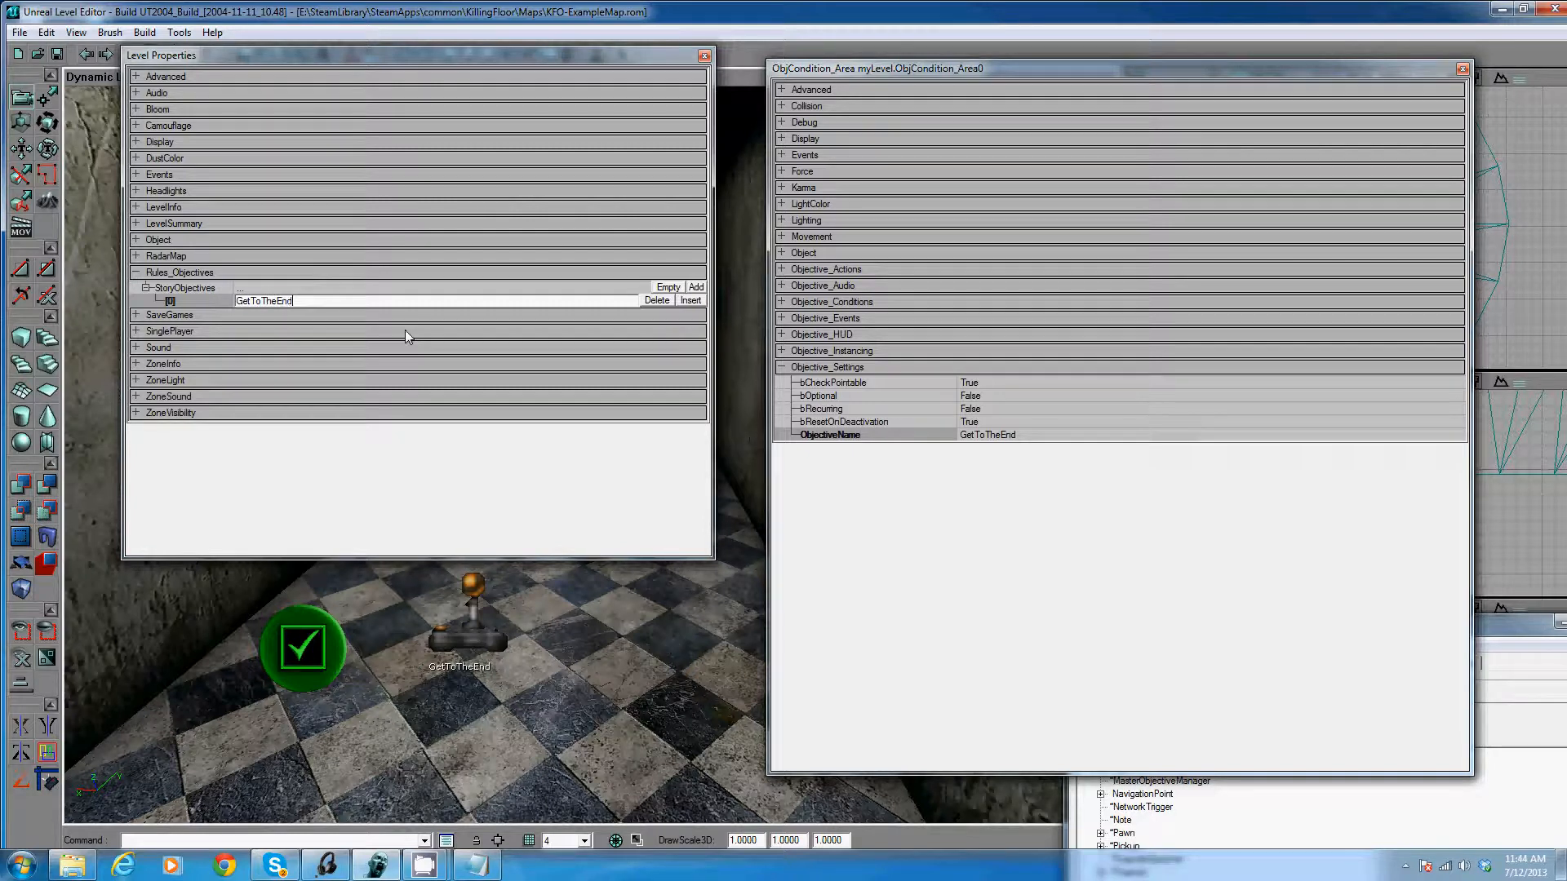
key(Return)
drag(296, 303, 234, 302)
click(705, 57)
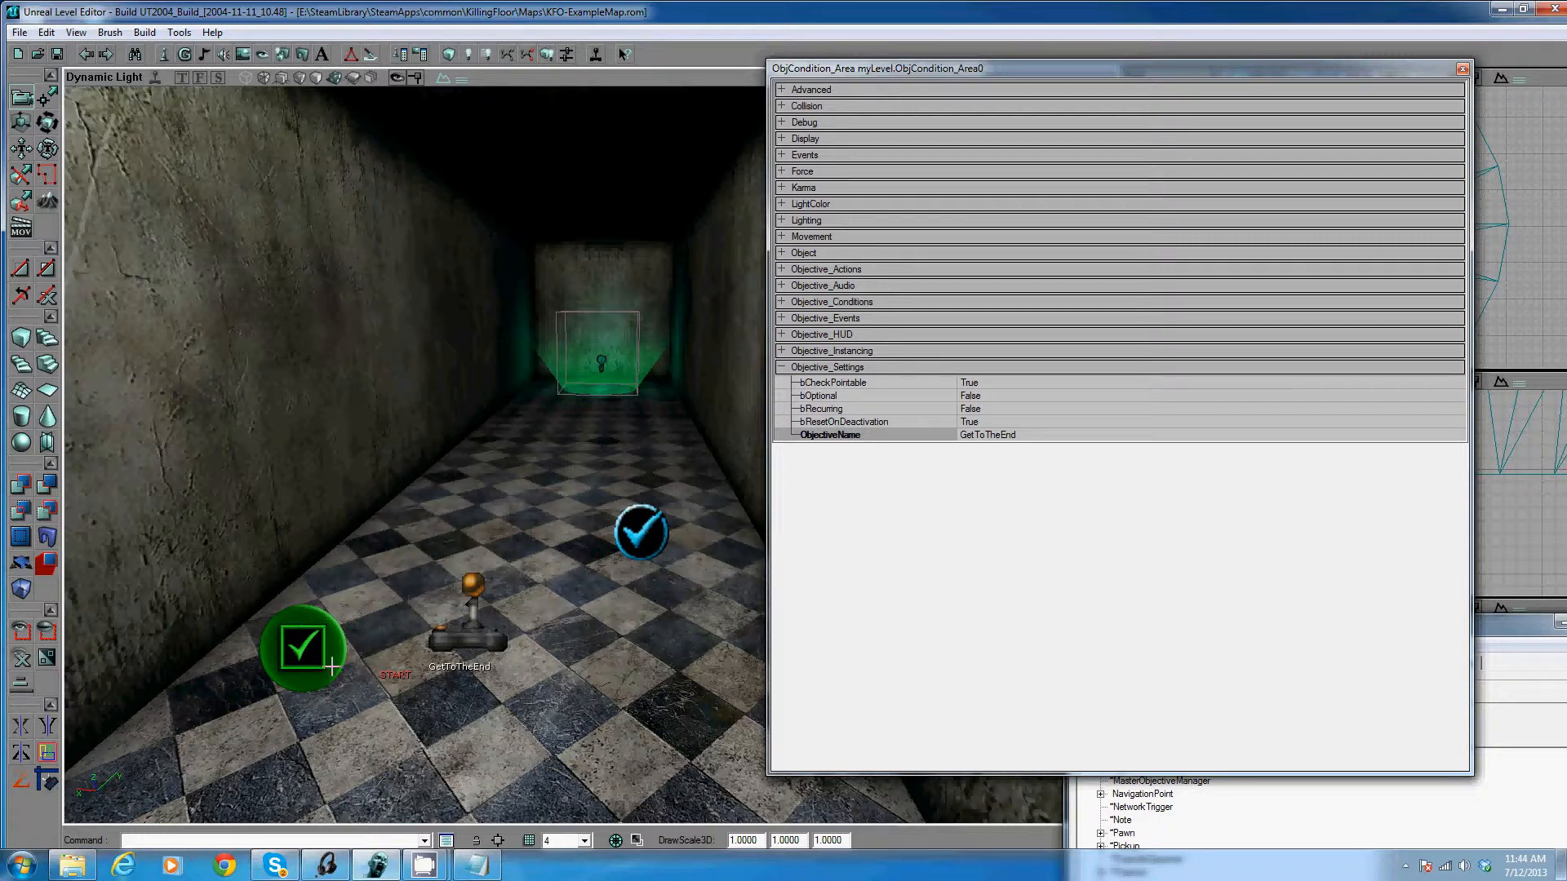
Launch a play test of the map in the game
right_drag(500, 490, 590, 454)
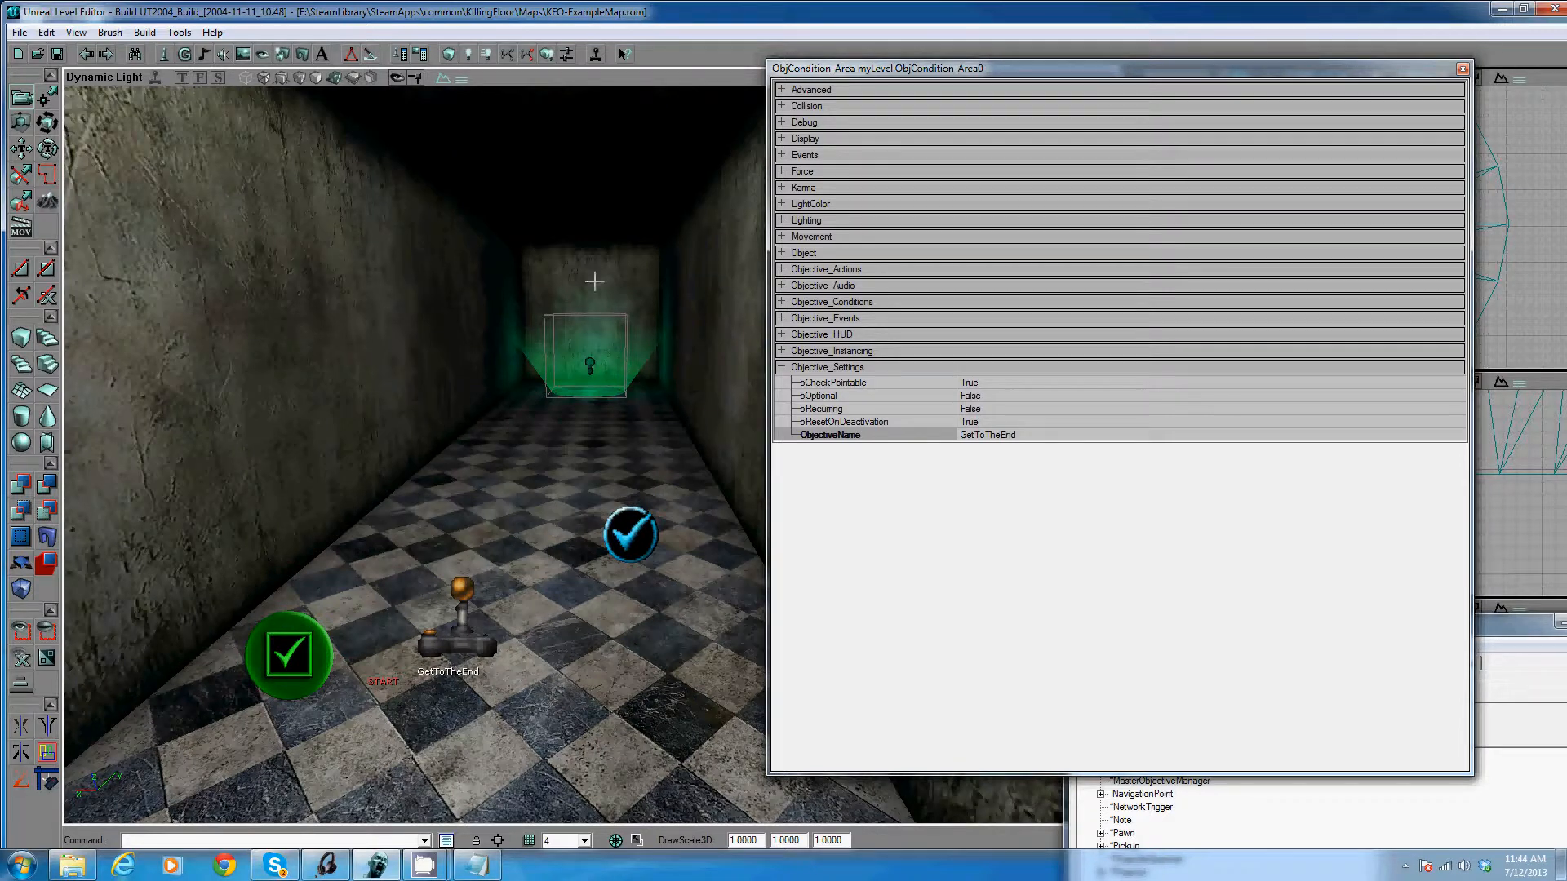
click(18, 33)
click(144, 33)
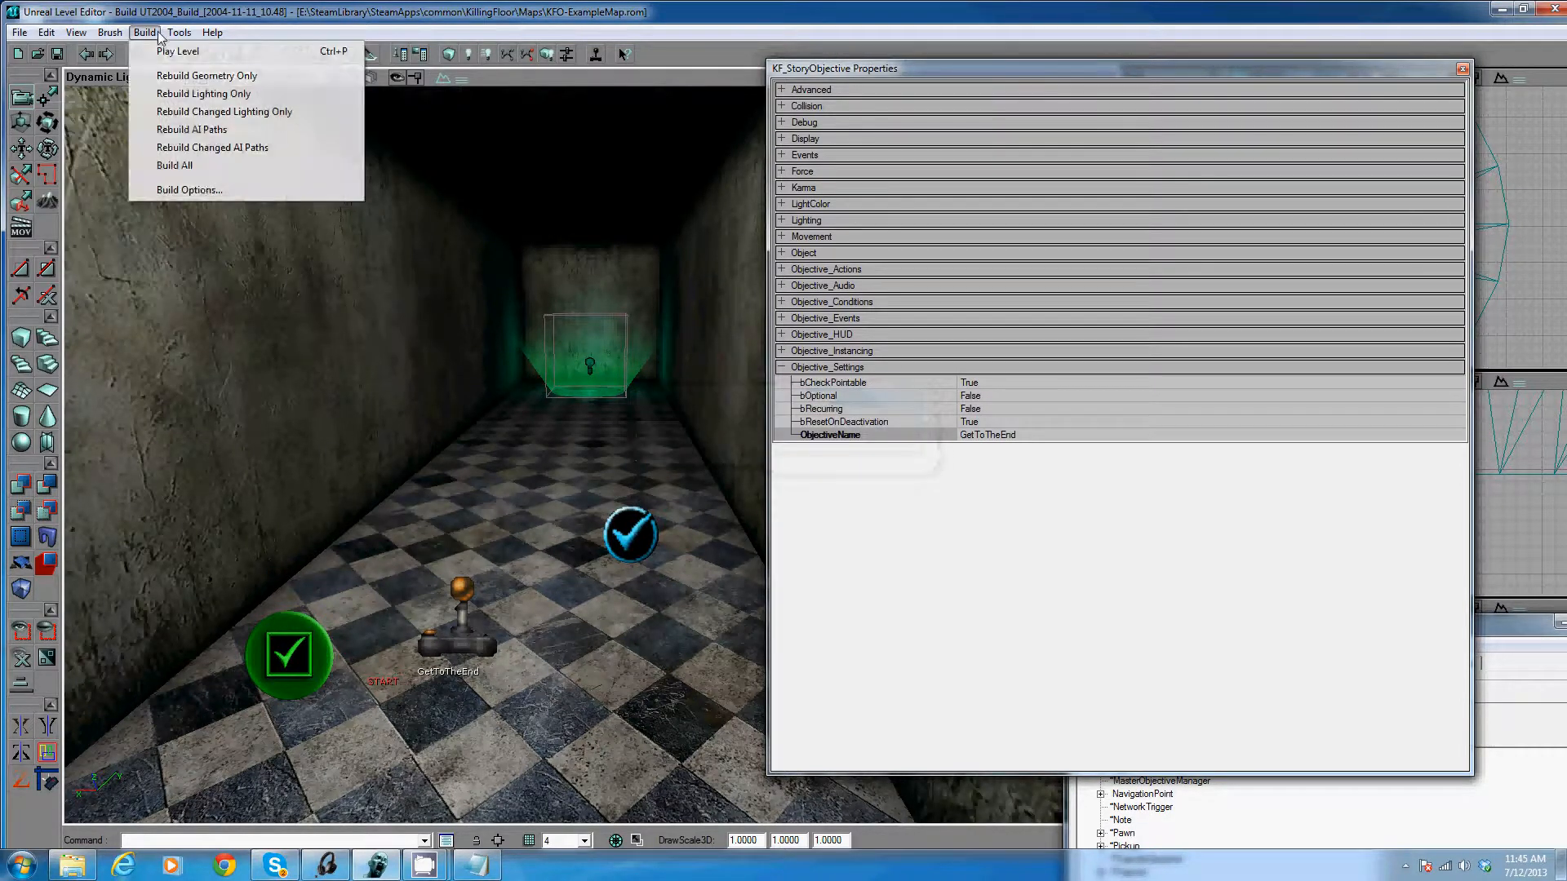
click(477, 212)
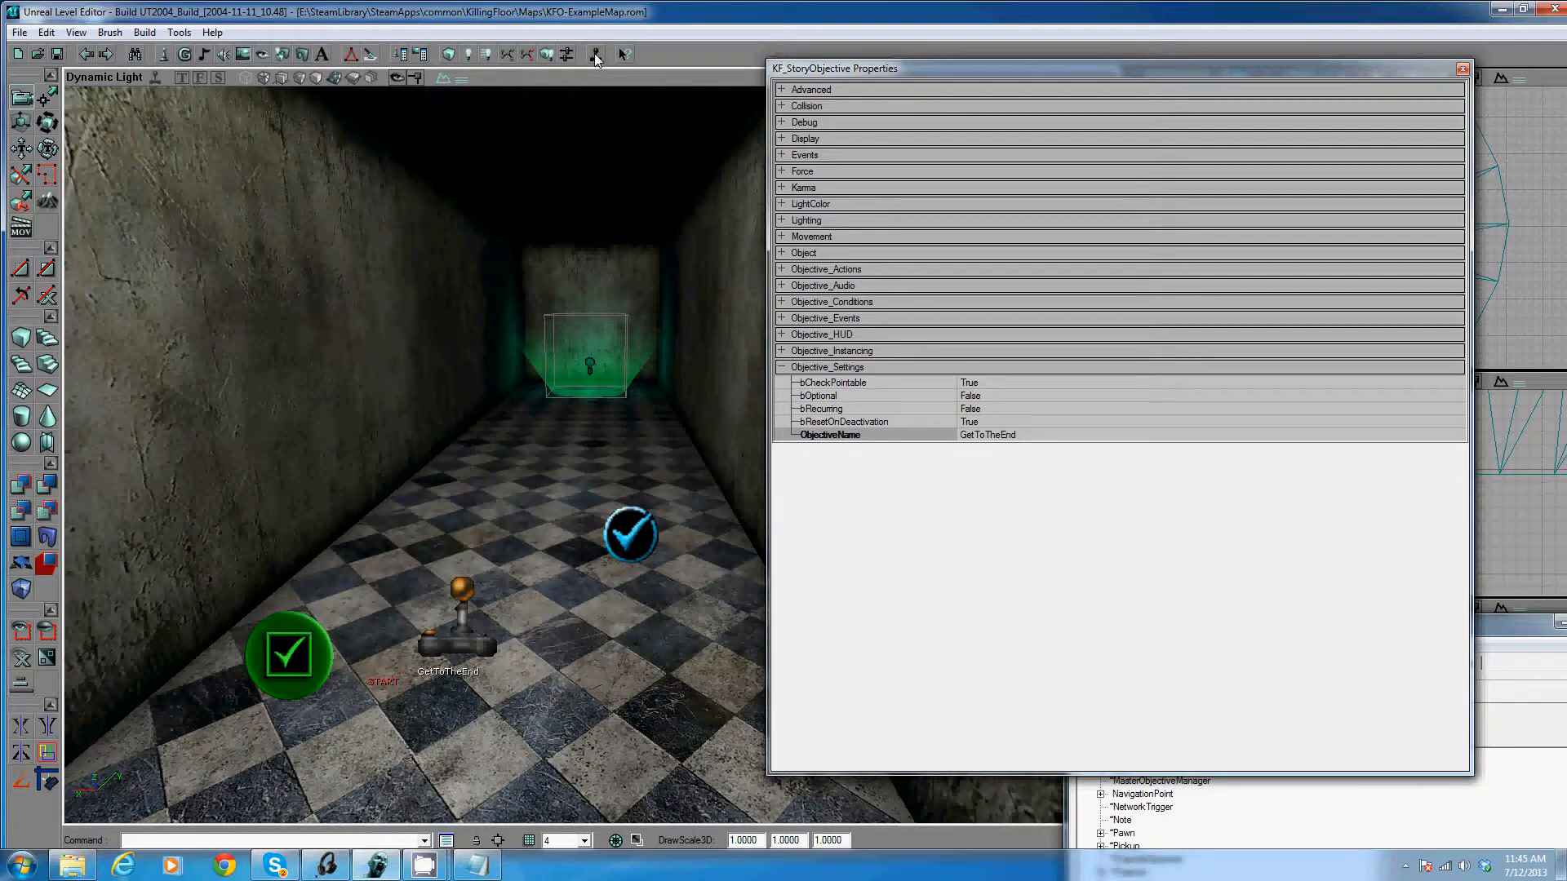
click(595, 55)
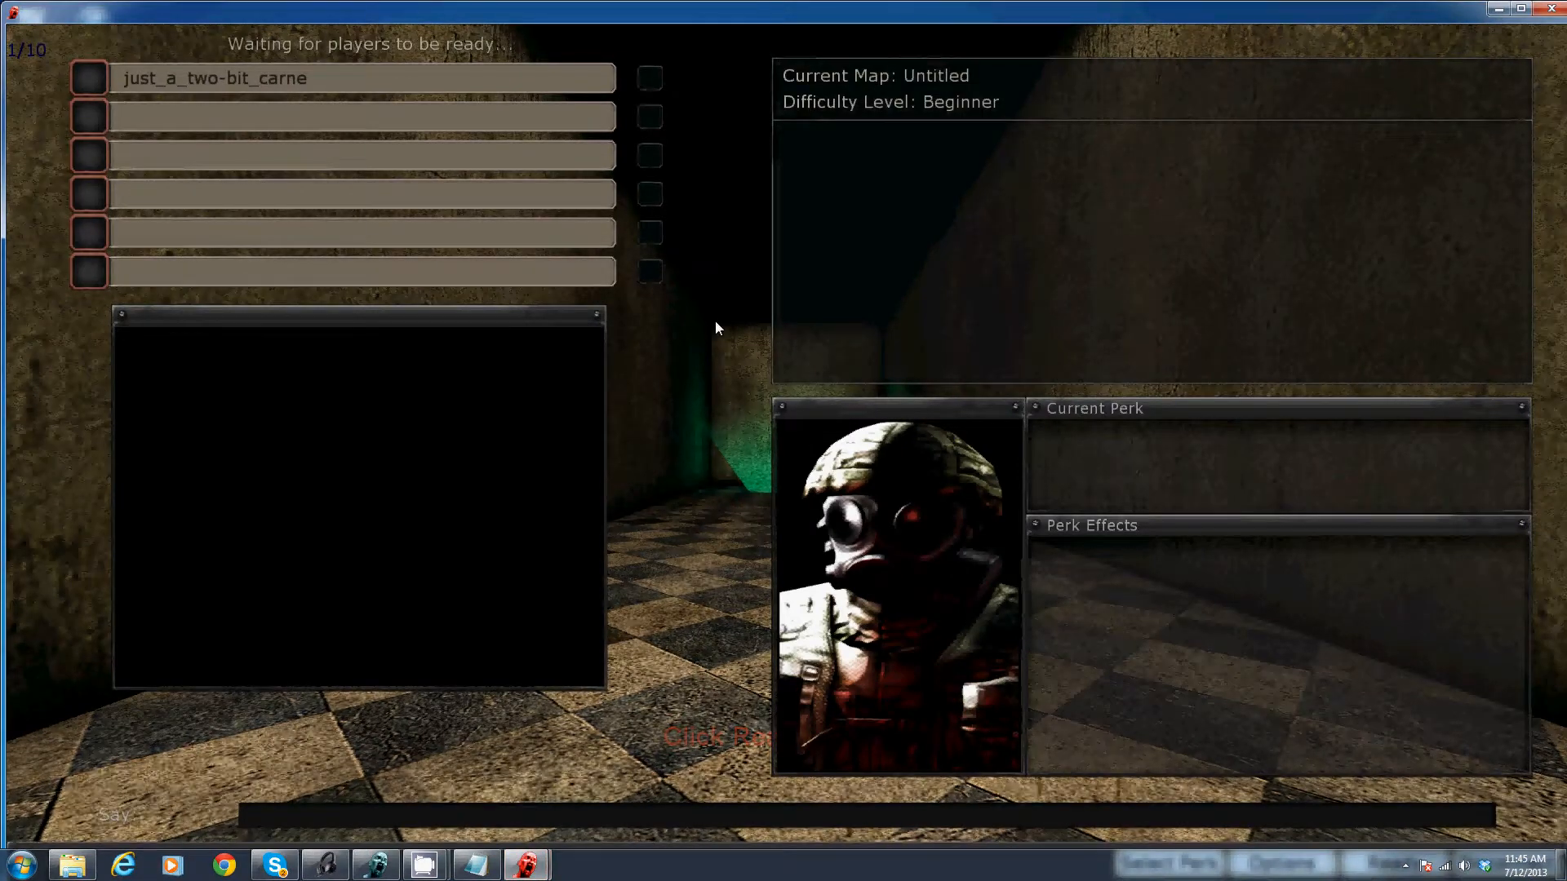
Set the game's resolution to 1280x720 with the setres console command
key(grave)
text(sr)
key(BackSpace)
text(etres 128)
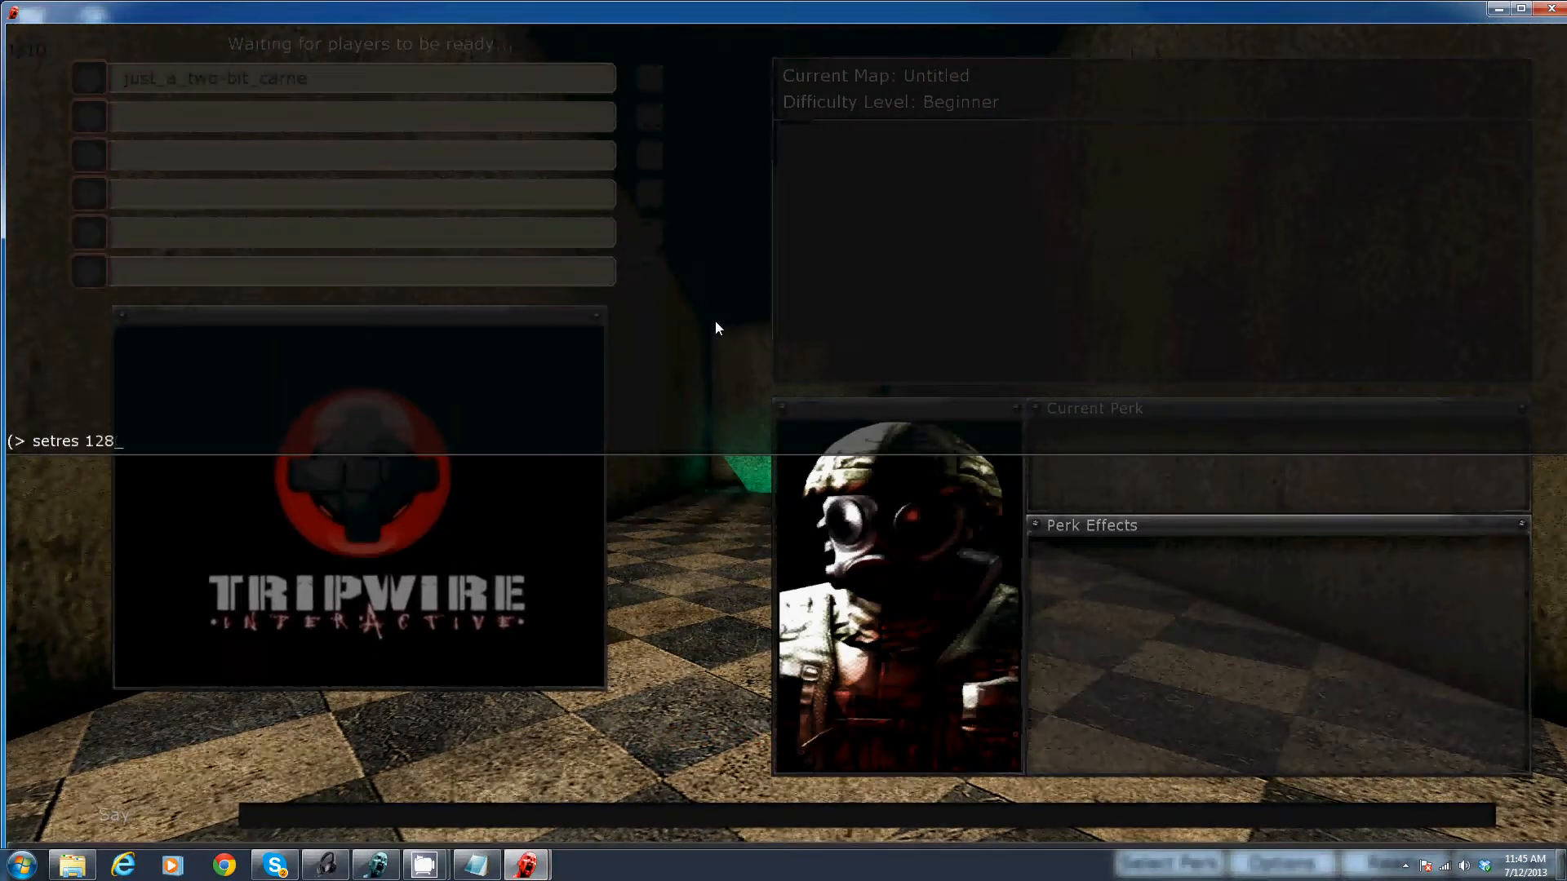
text(0x720)
key(Return)
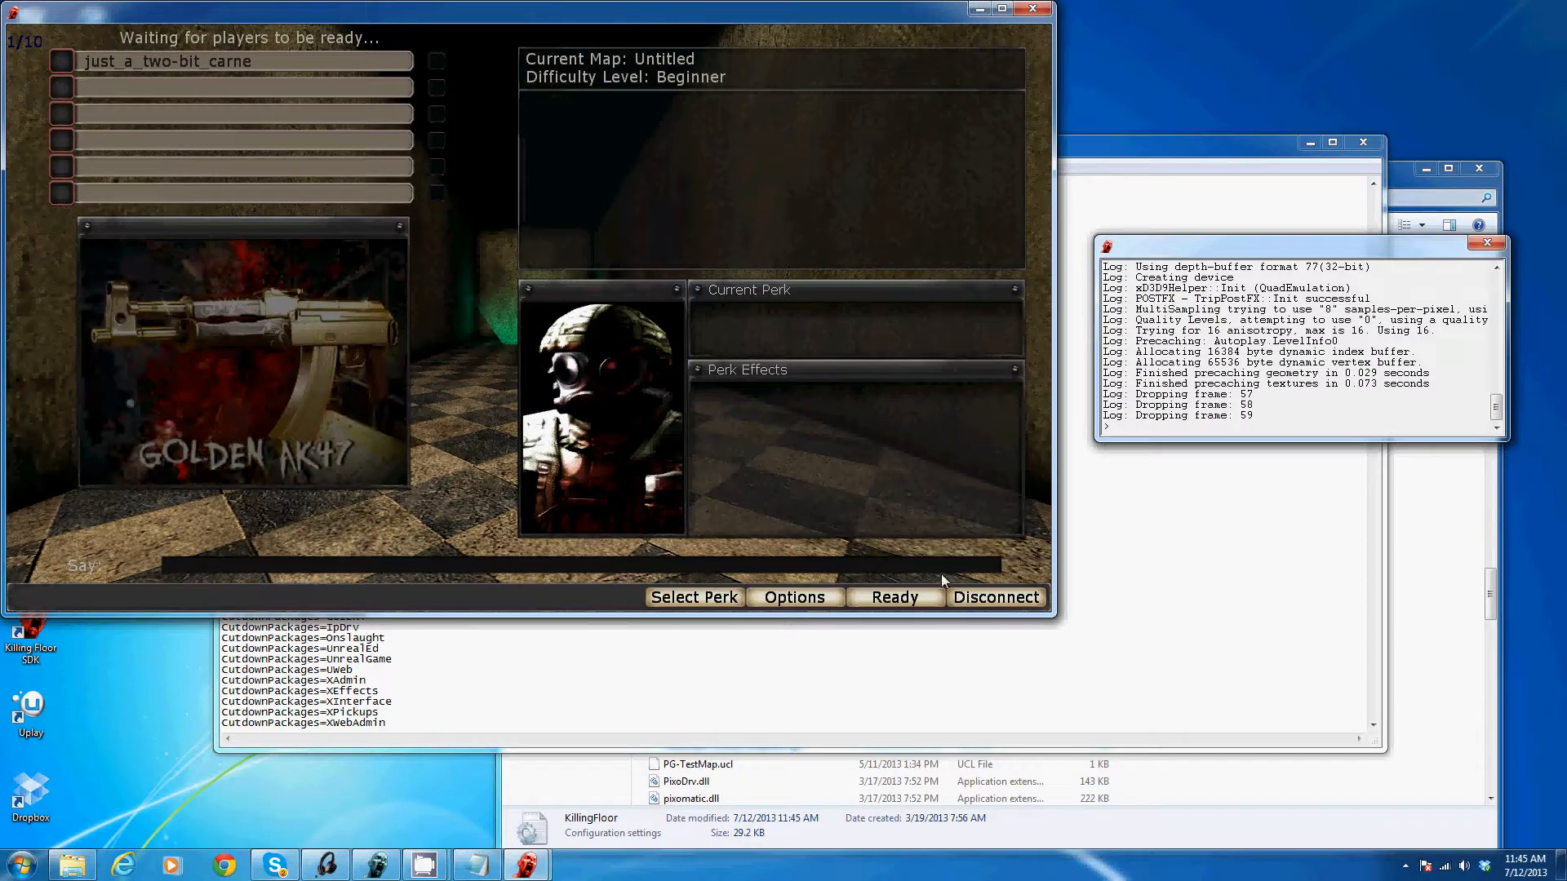
Ready up in the lobby and walk down the corridor into the green-lit area to test the objective
click(892, 599)
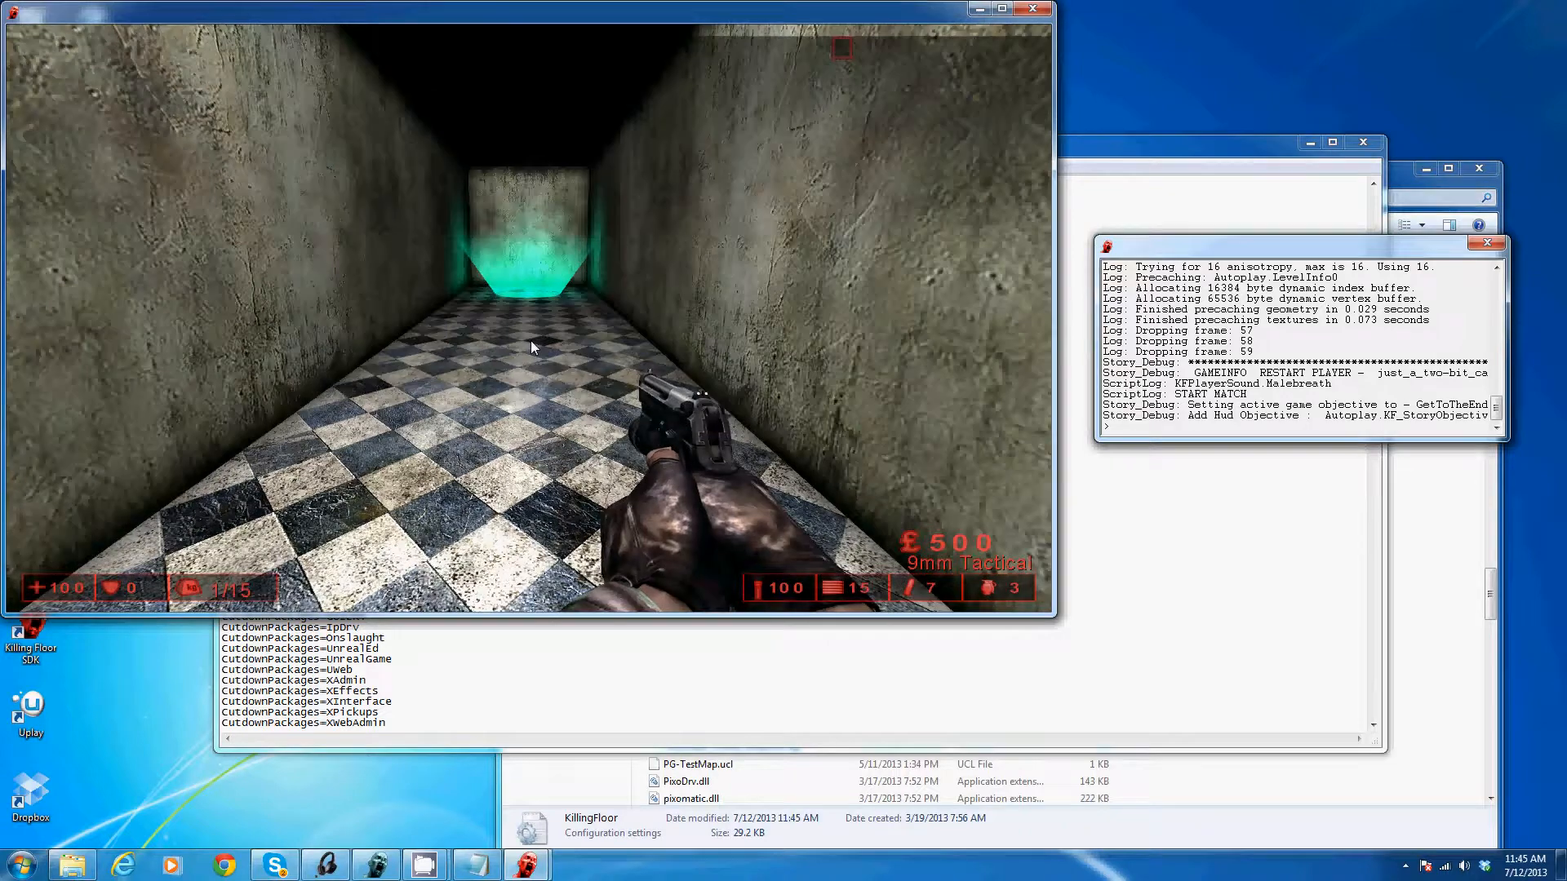
key(w)
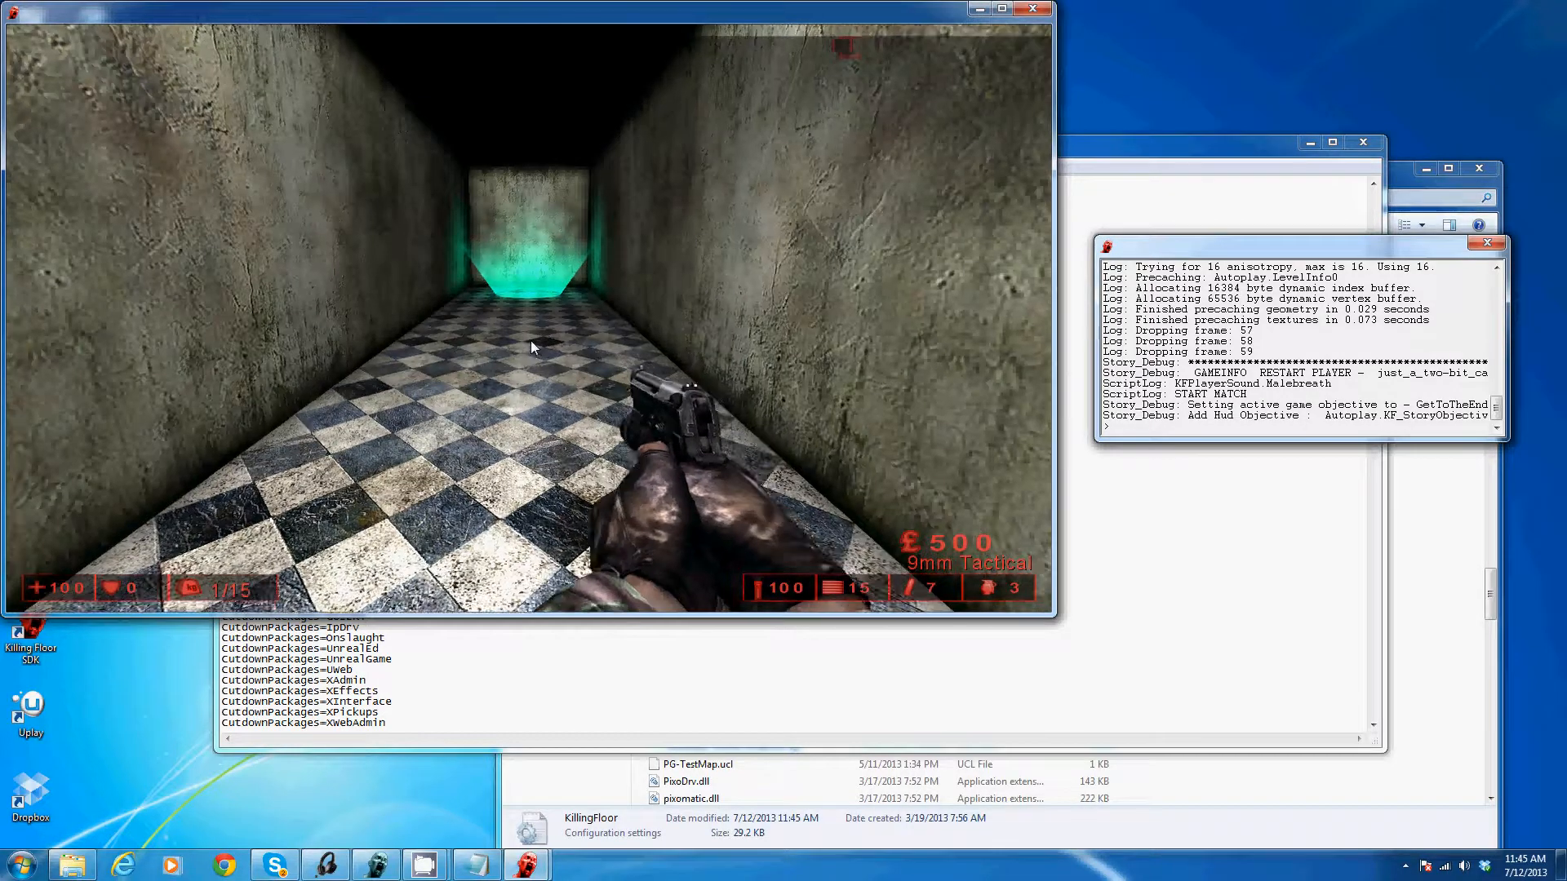
key(w)
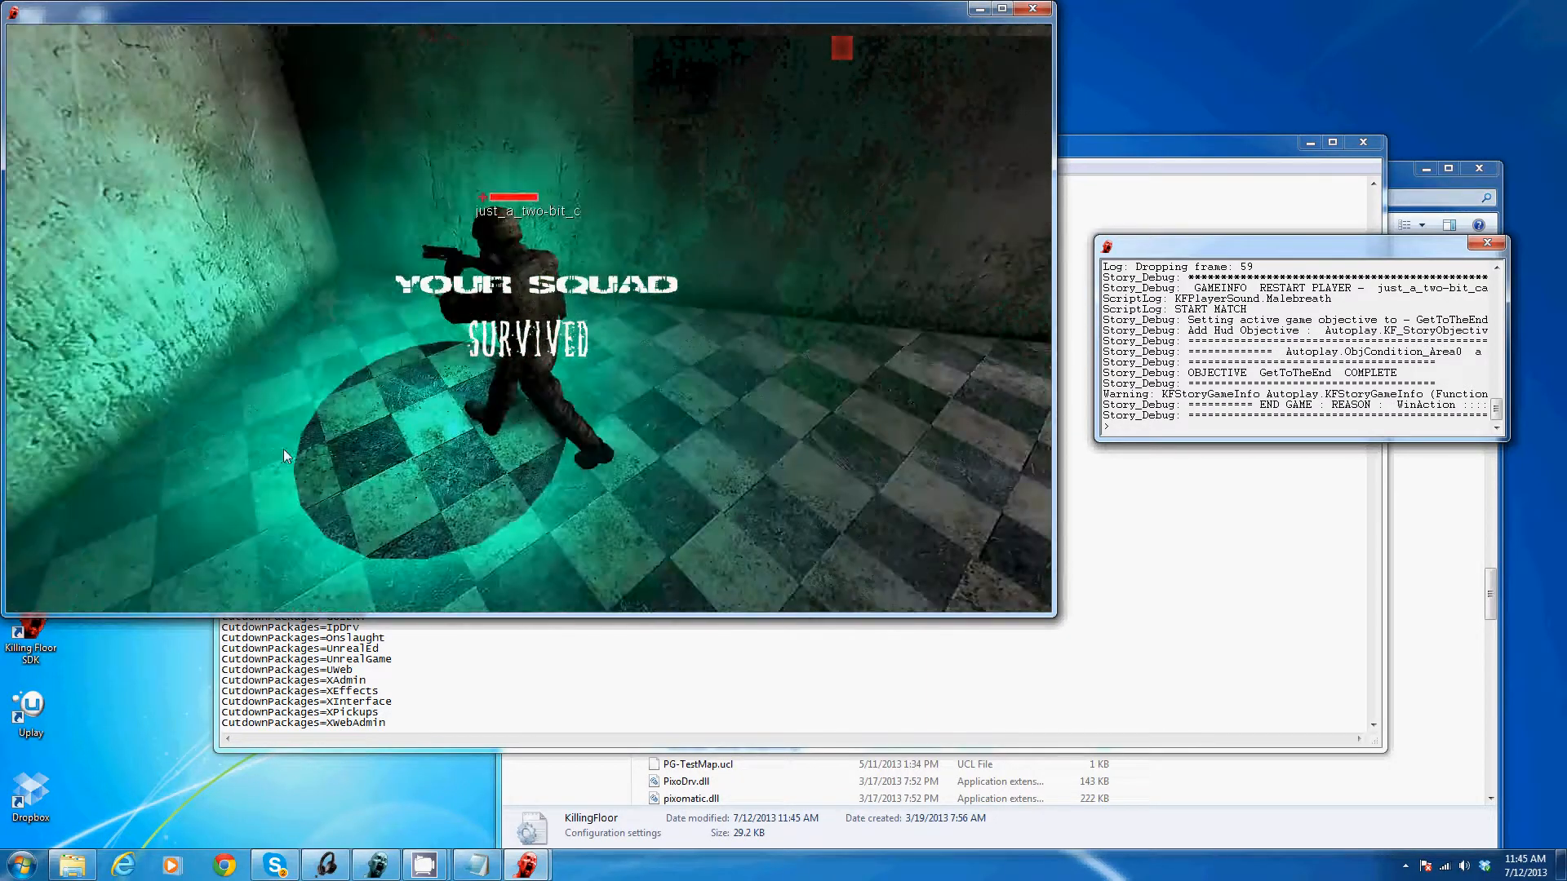
Quit the play test with the exit console command and return to the level editor
key(grave)
text(exit)
key(Return)
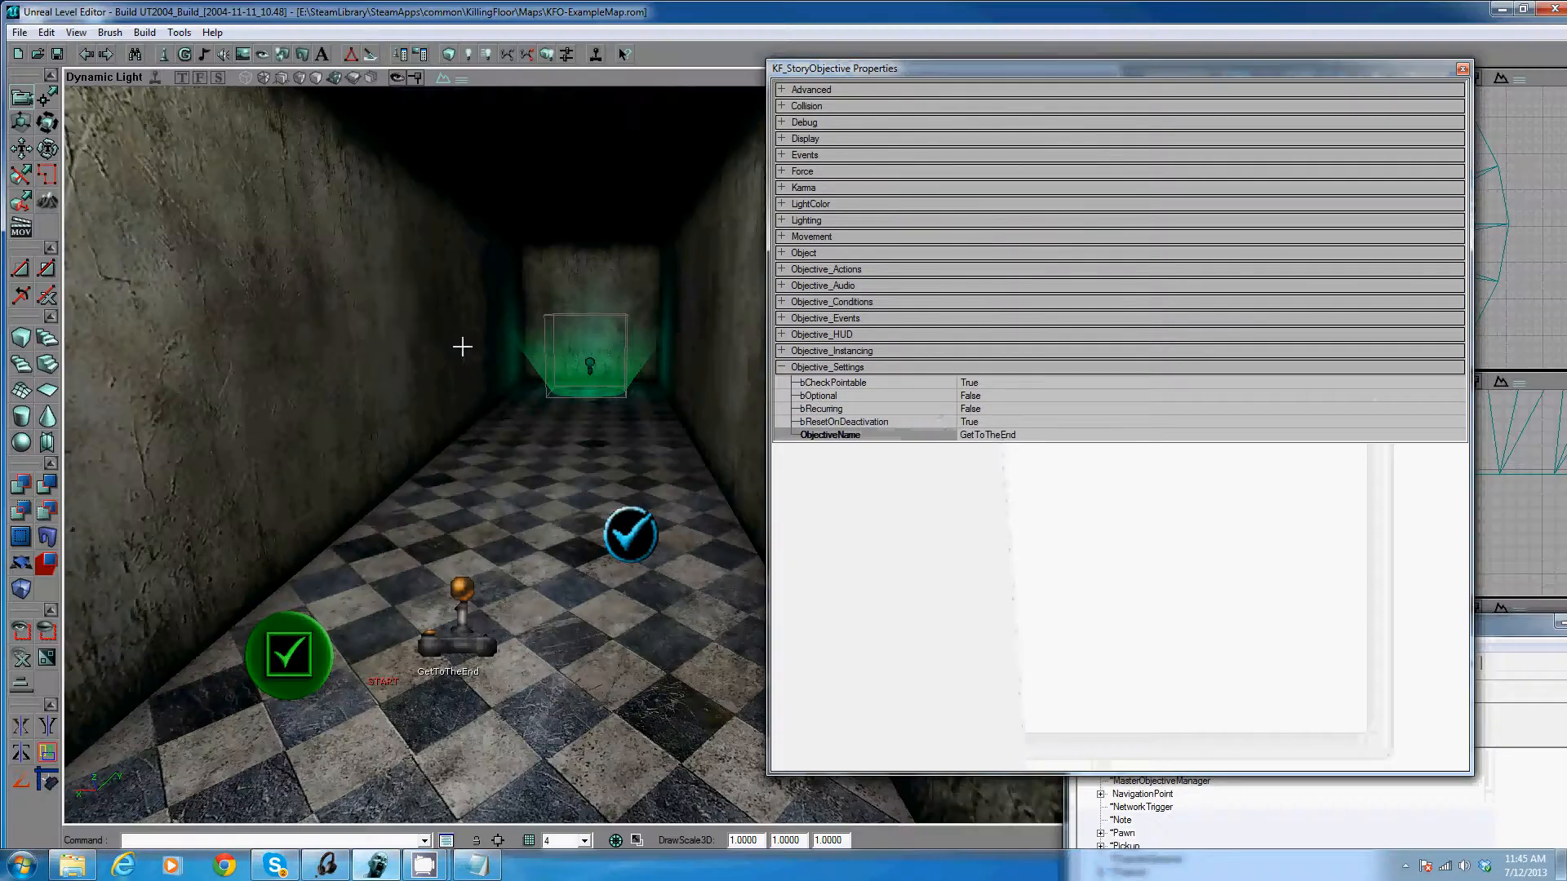
Examine the HUD properties of the story objective's ObjCondition_Area success condition, then collapse Objective_Conditions
click(878, 368)
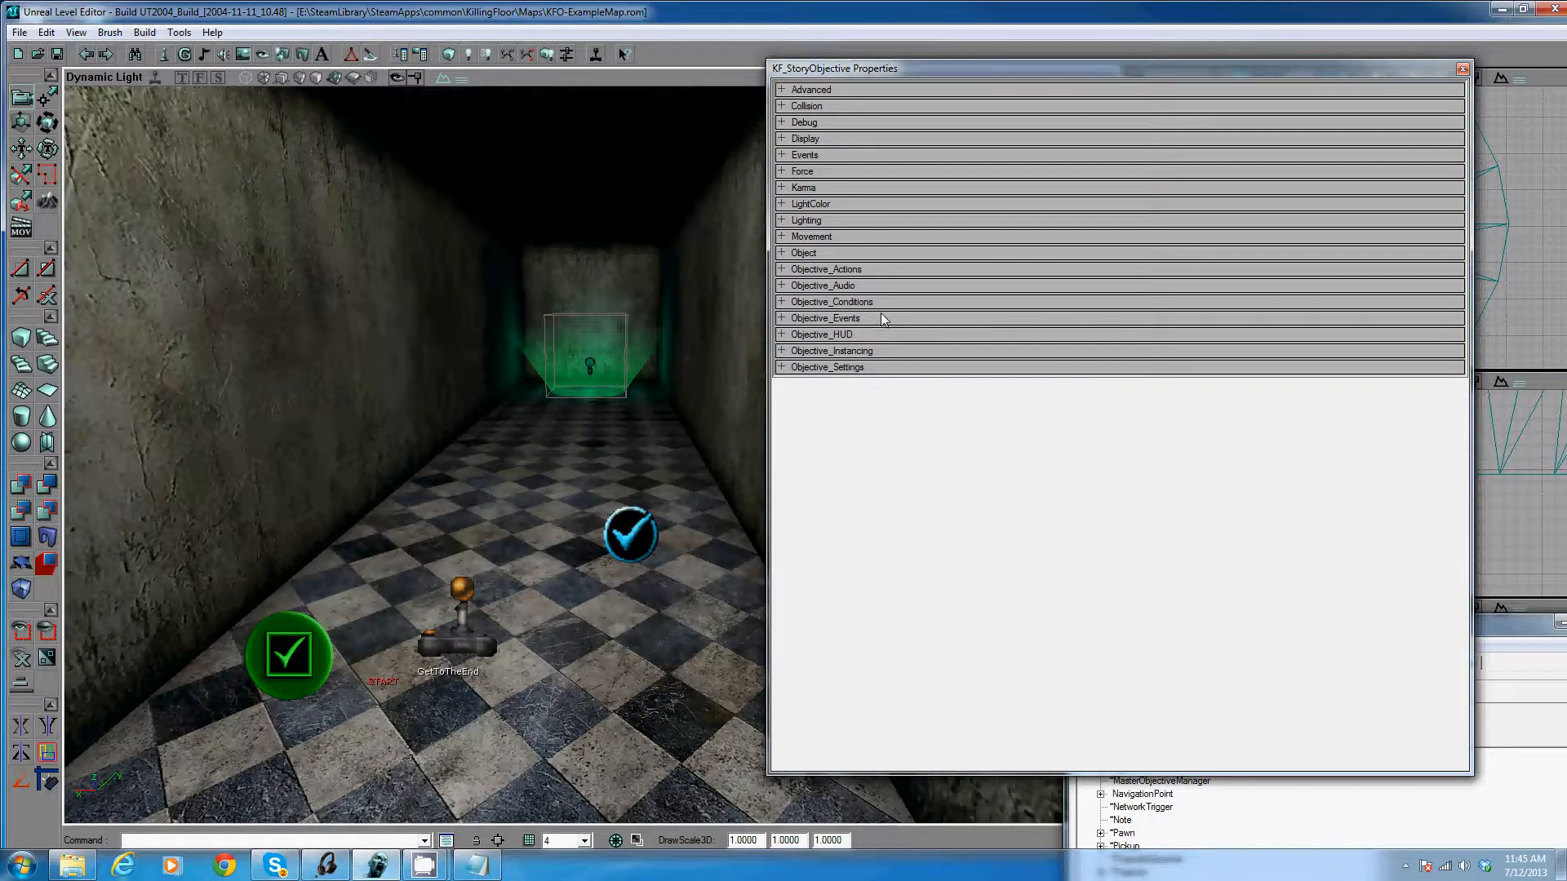
click(878, 317)
click(877, 318)
click(879, 302)
click(879, 343)
click(874, 354)
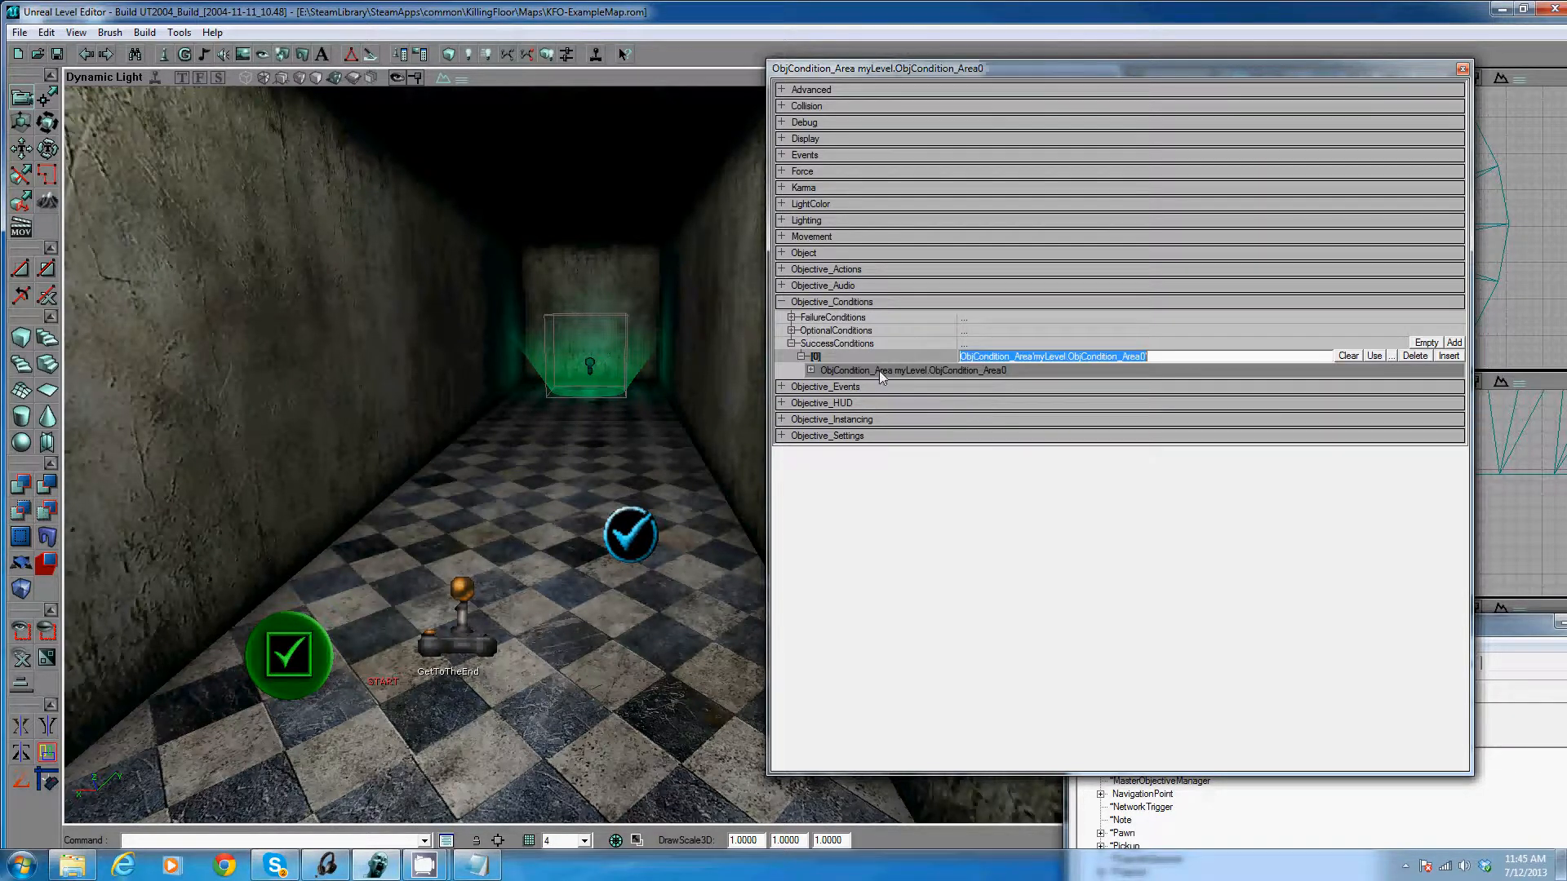
click(879, 371)
click(864, 434)
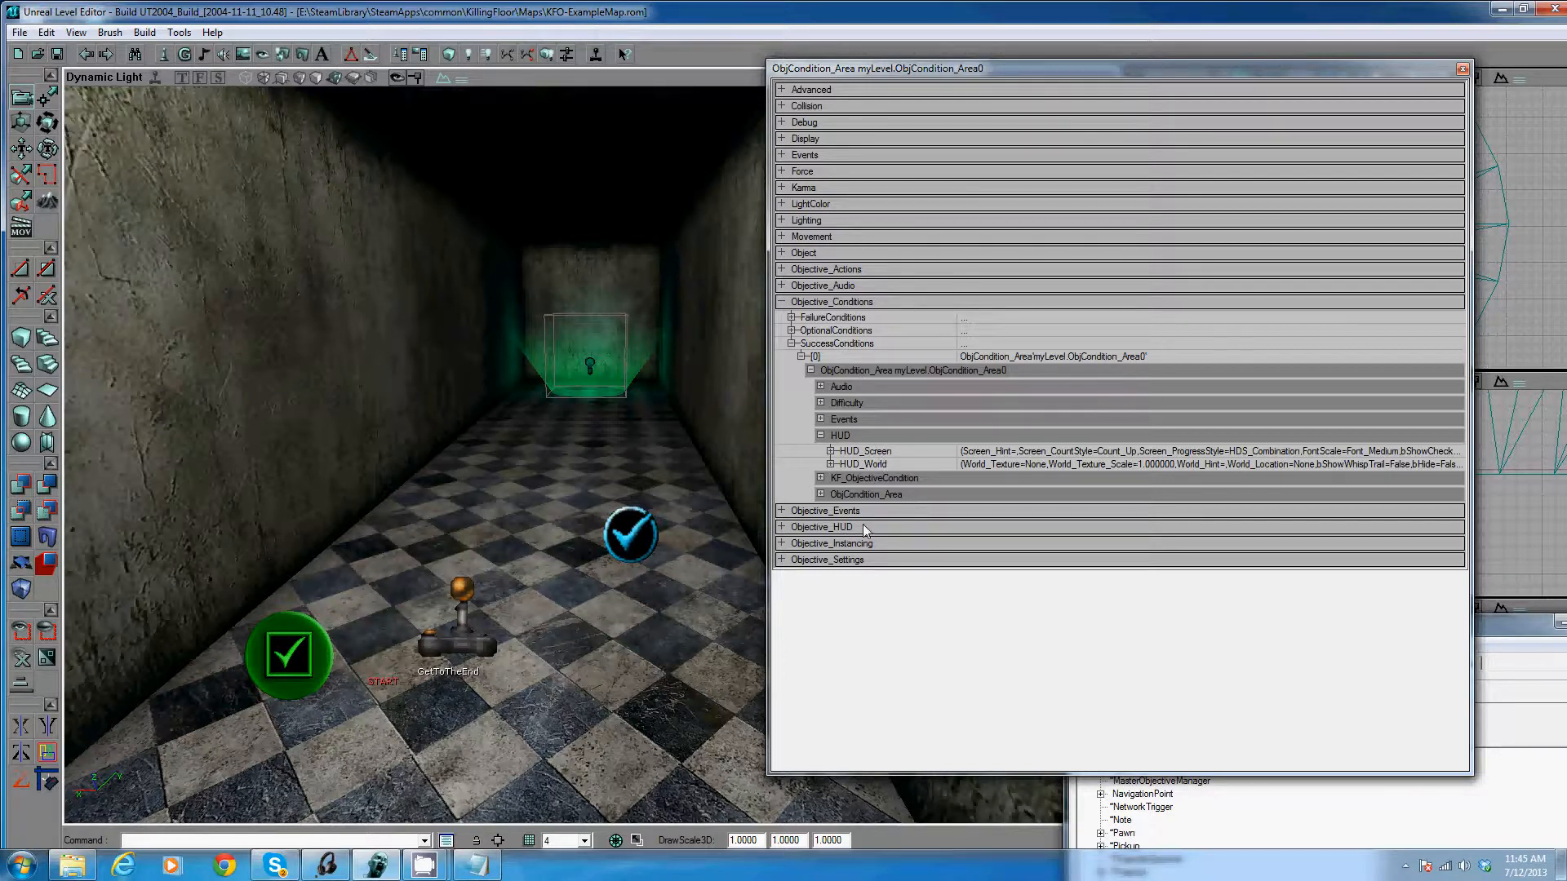
double_click(843, 346)
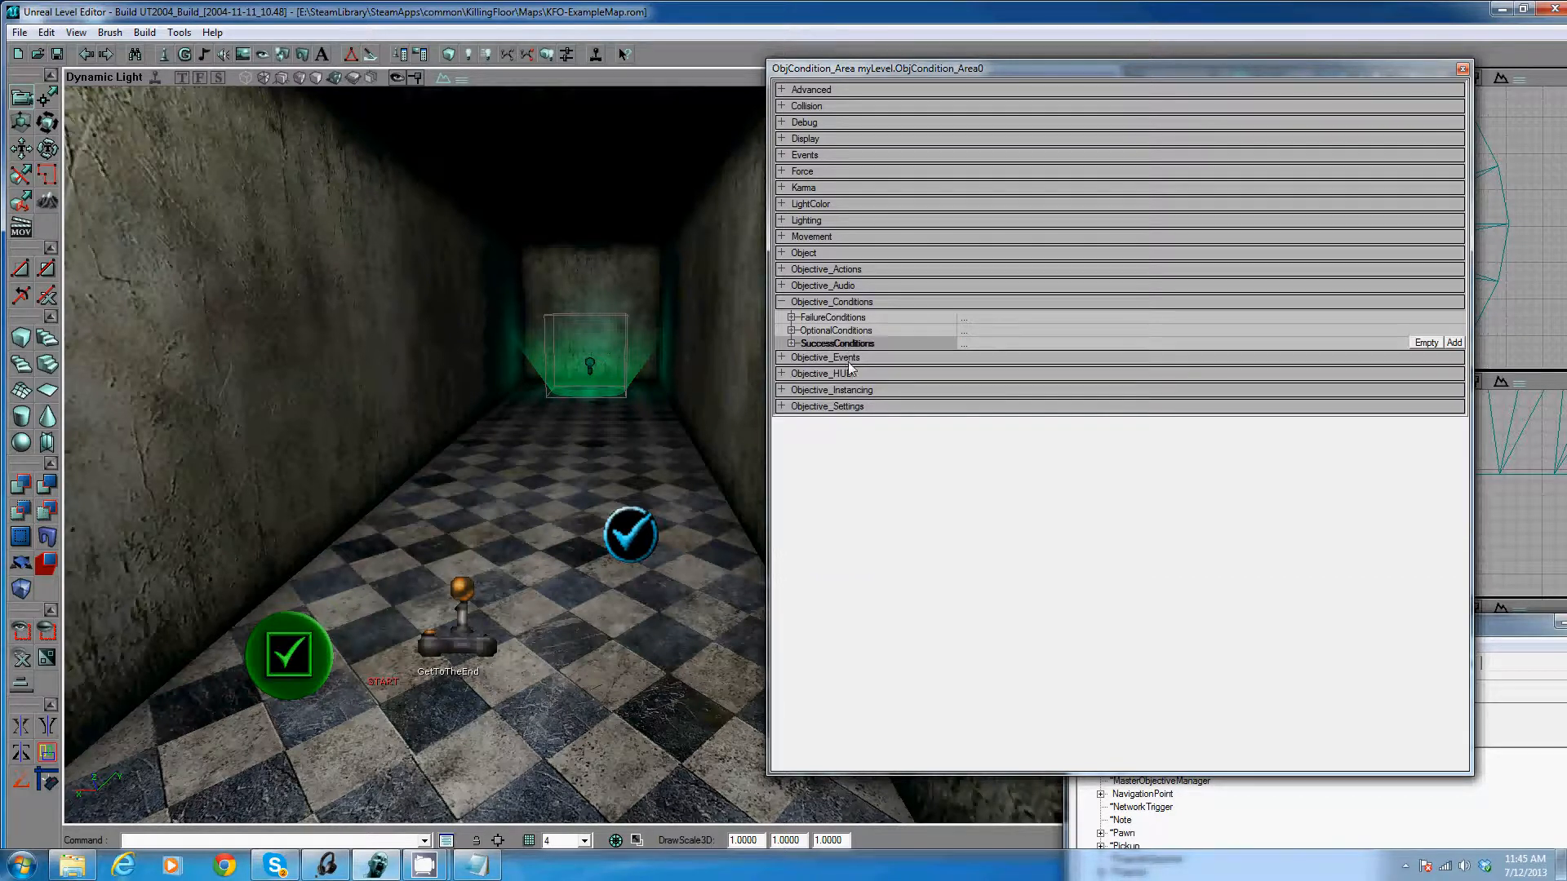
double_click(849, 302)
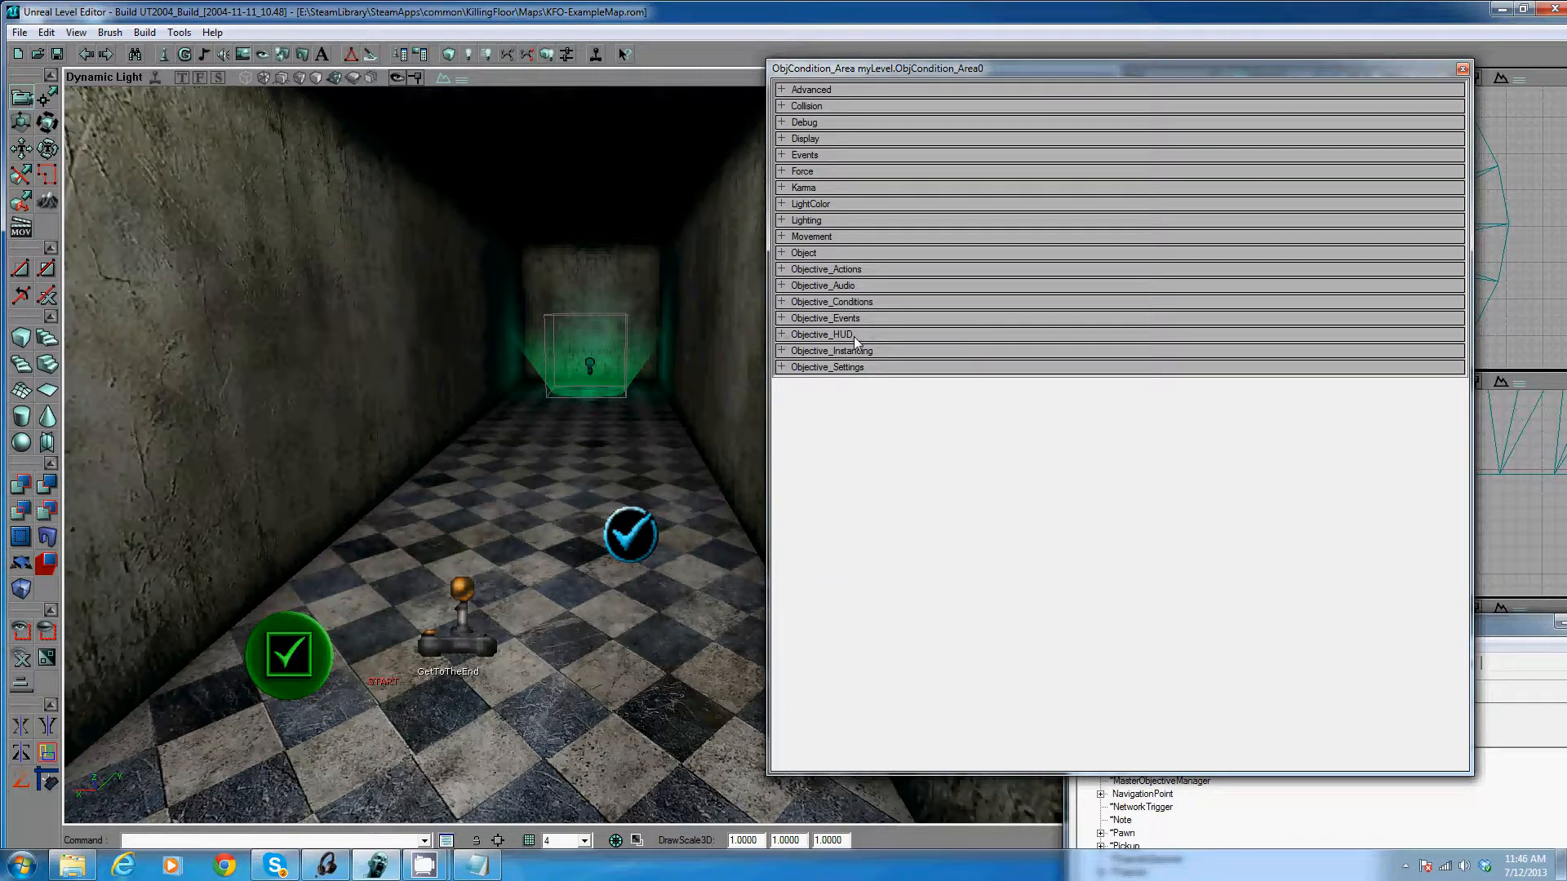
Set the story objective's Header_Text to "Get To The End" in HUD_Header under Objective_HUD
double_click(854, 335)
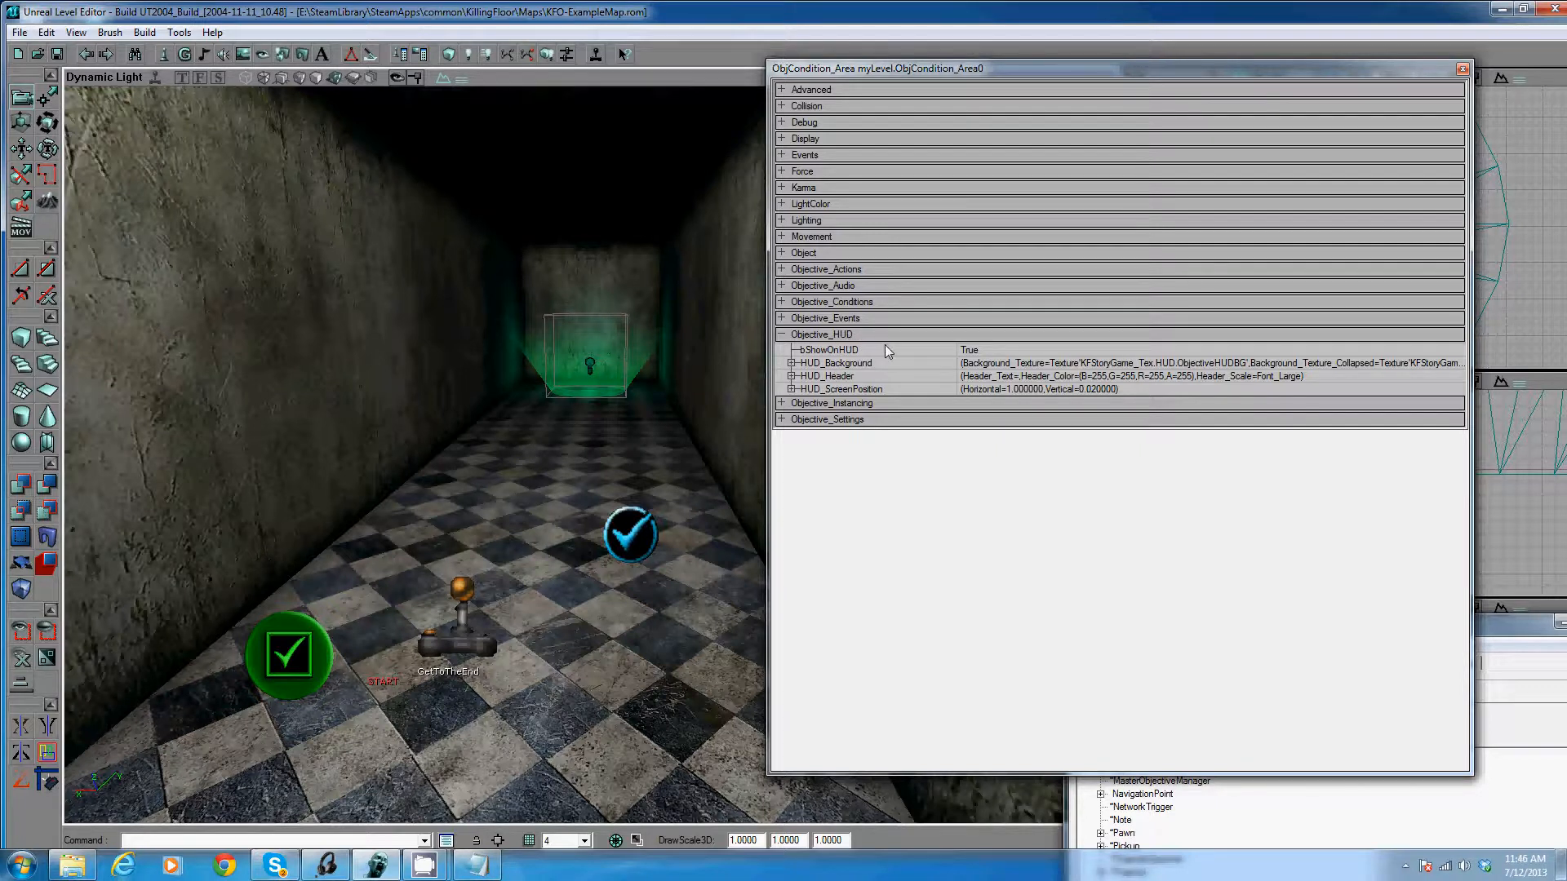
click(859, 349)
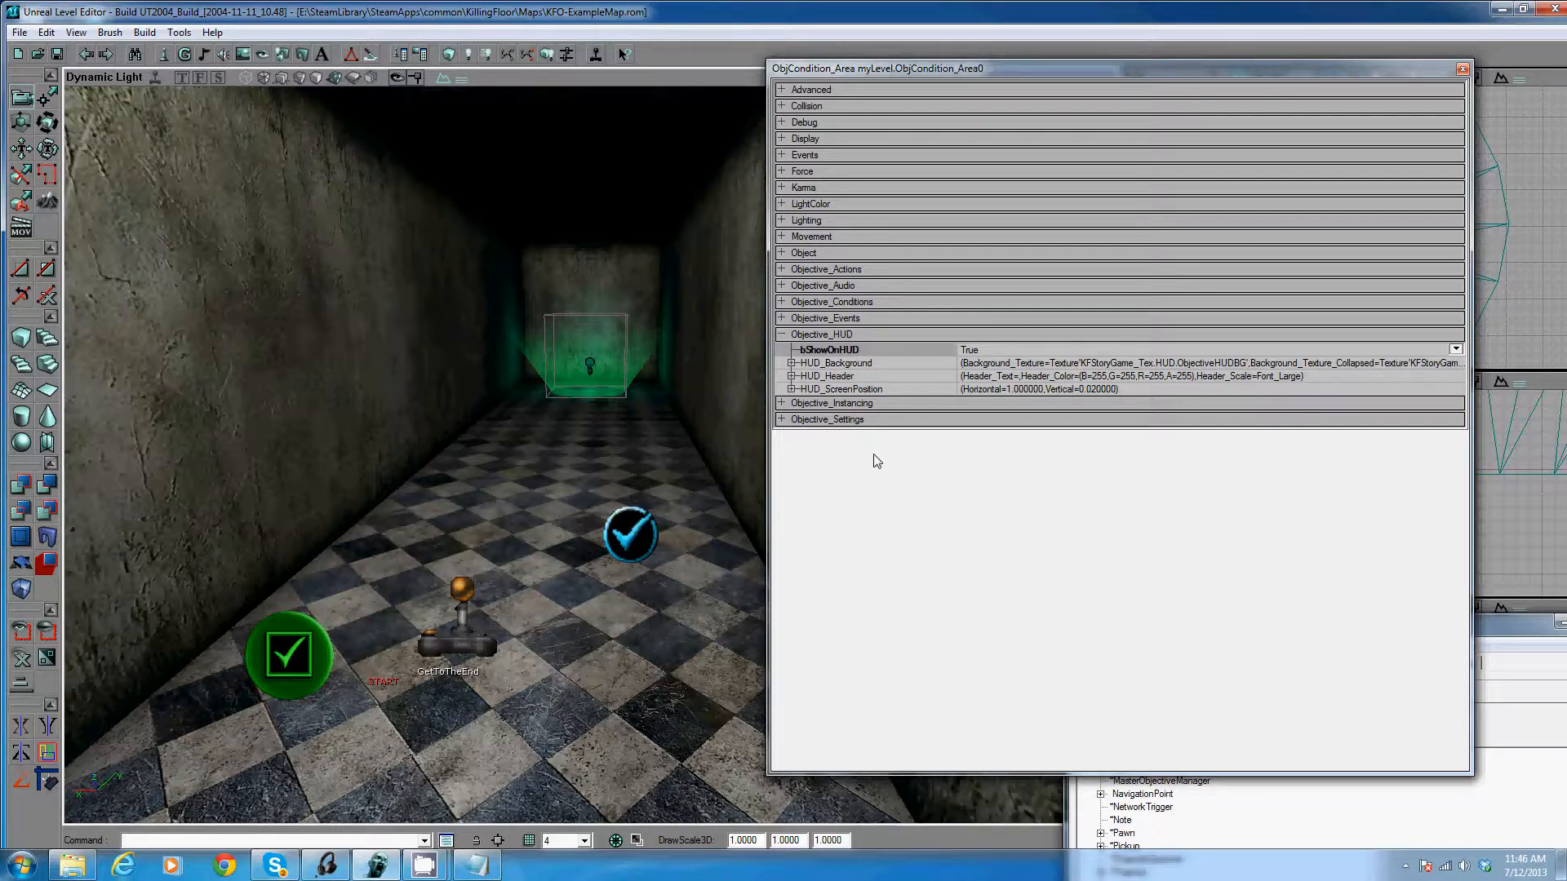
double_click(887, 378)
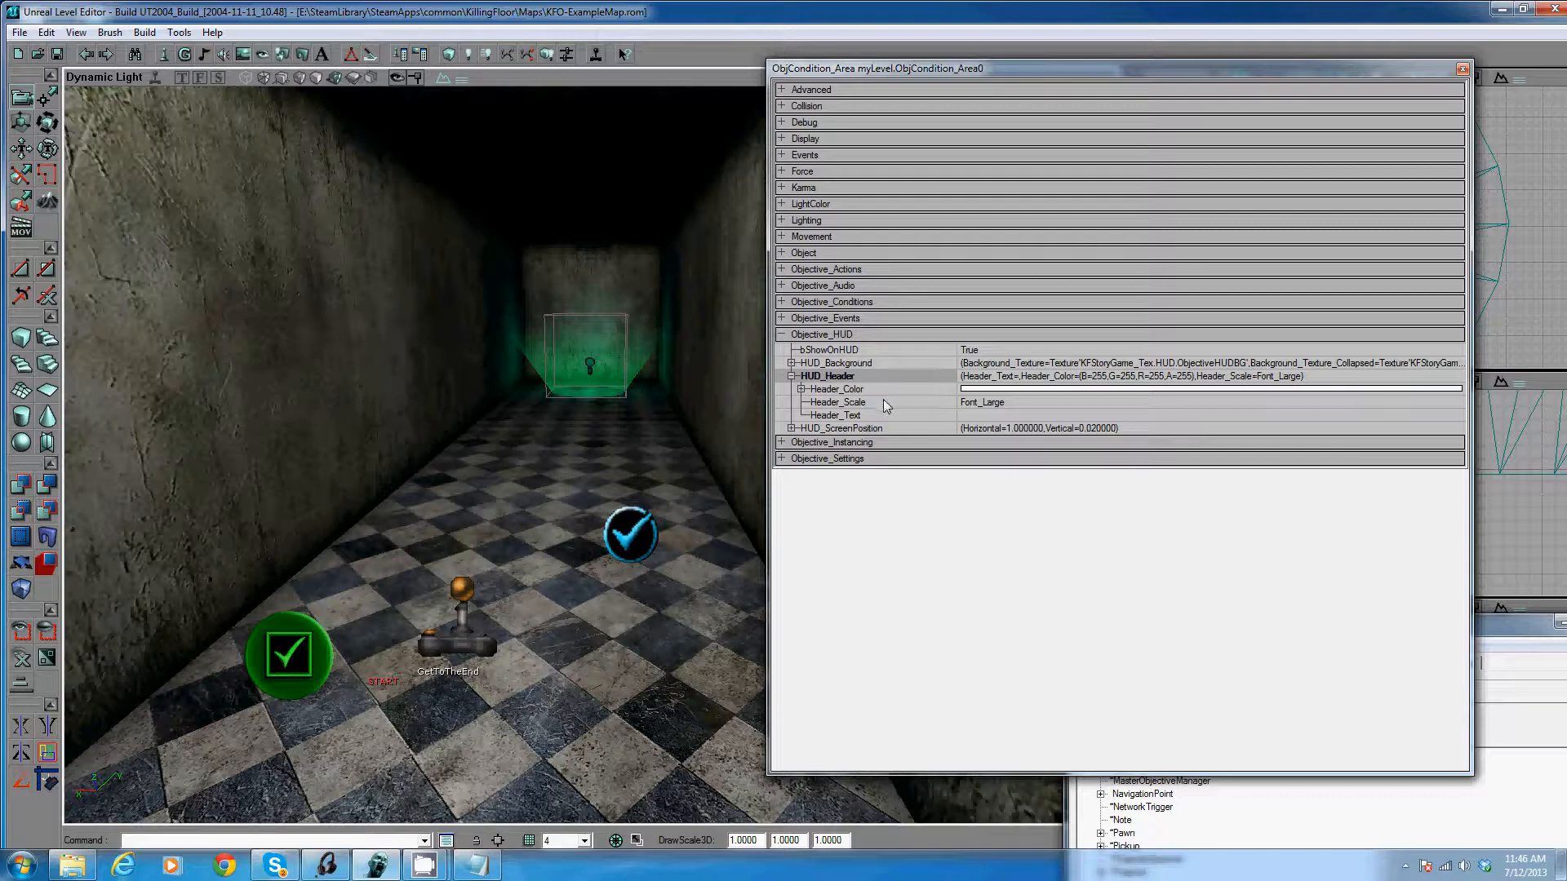
click(877, 416)
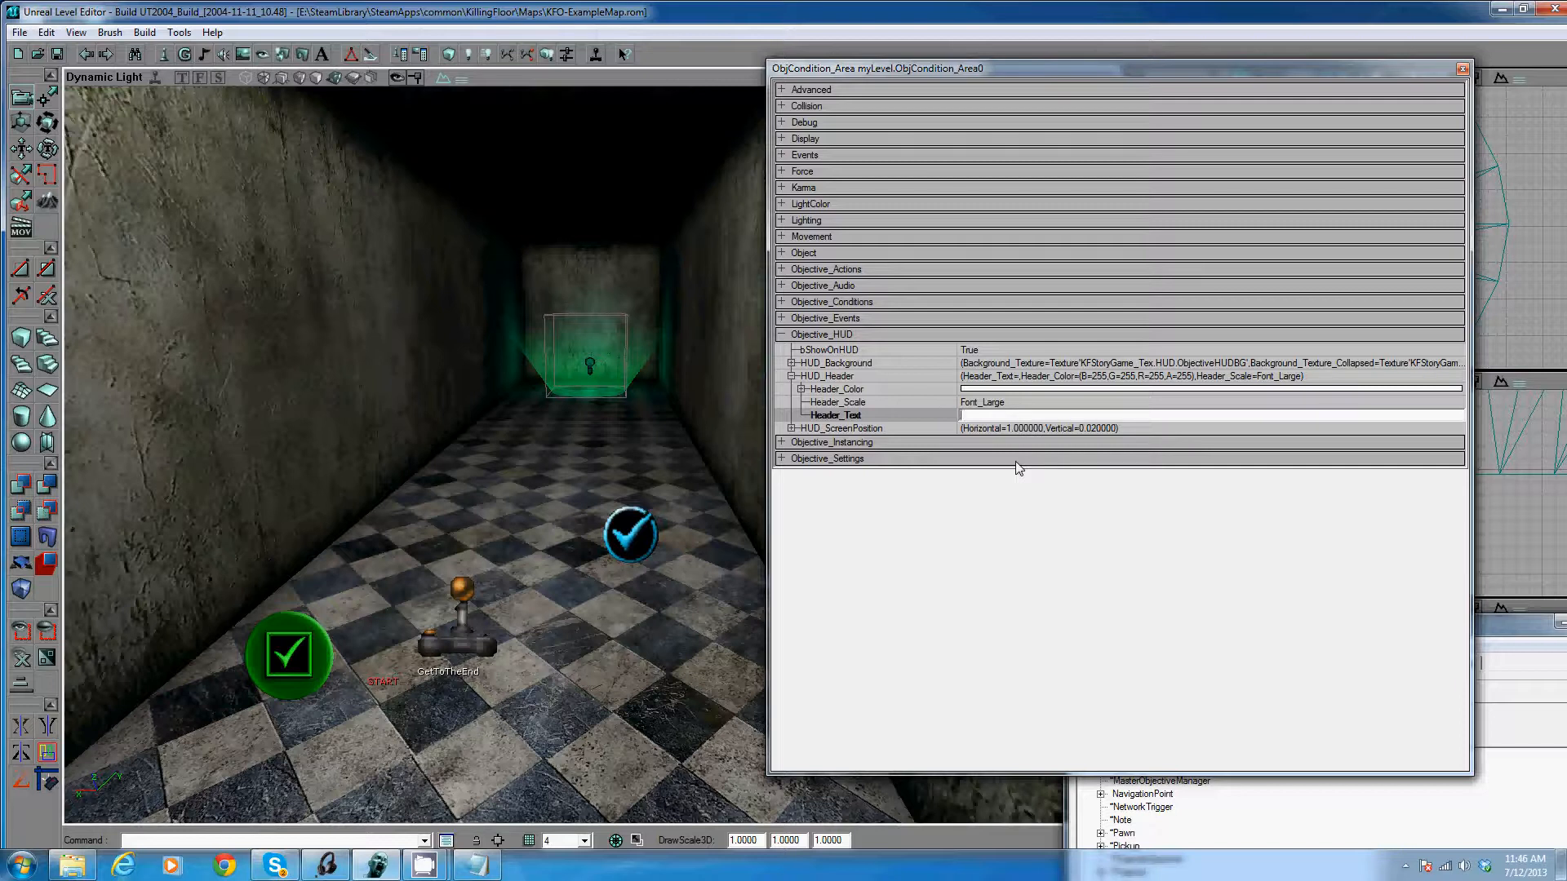
text(Get To The End)
key(Return)
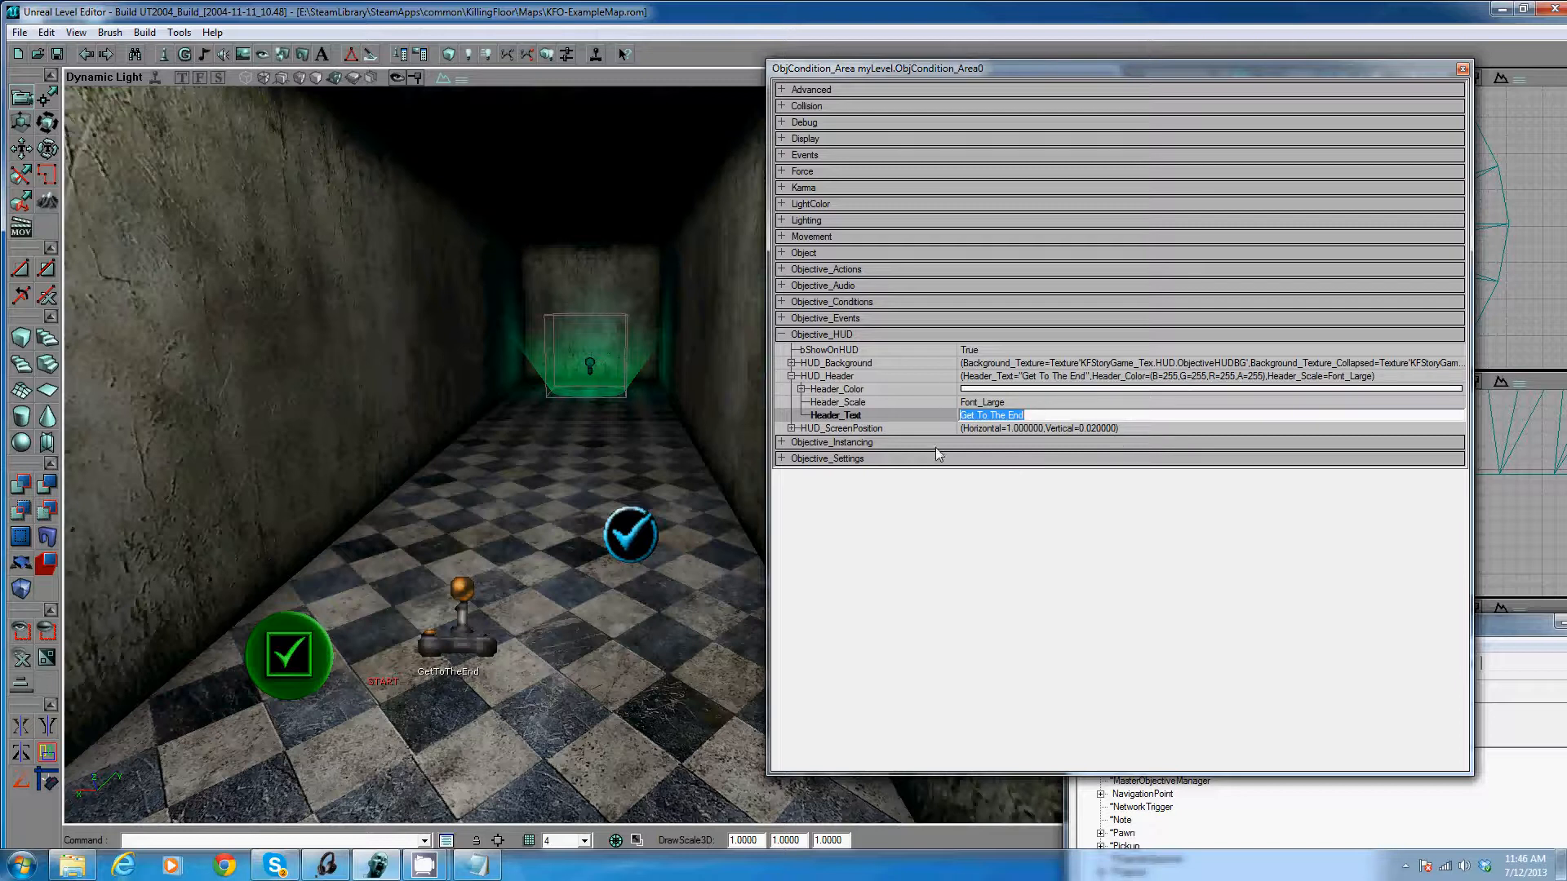
Check the story objective's HUD_ScreenPosition values and collapse the Objective_HUD properties
double_click(896, 426)
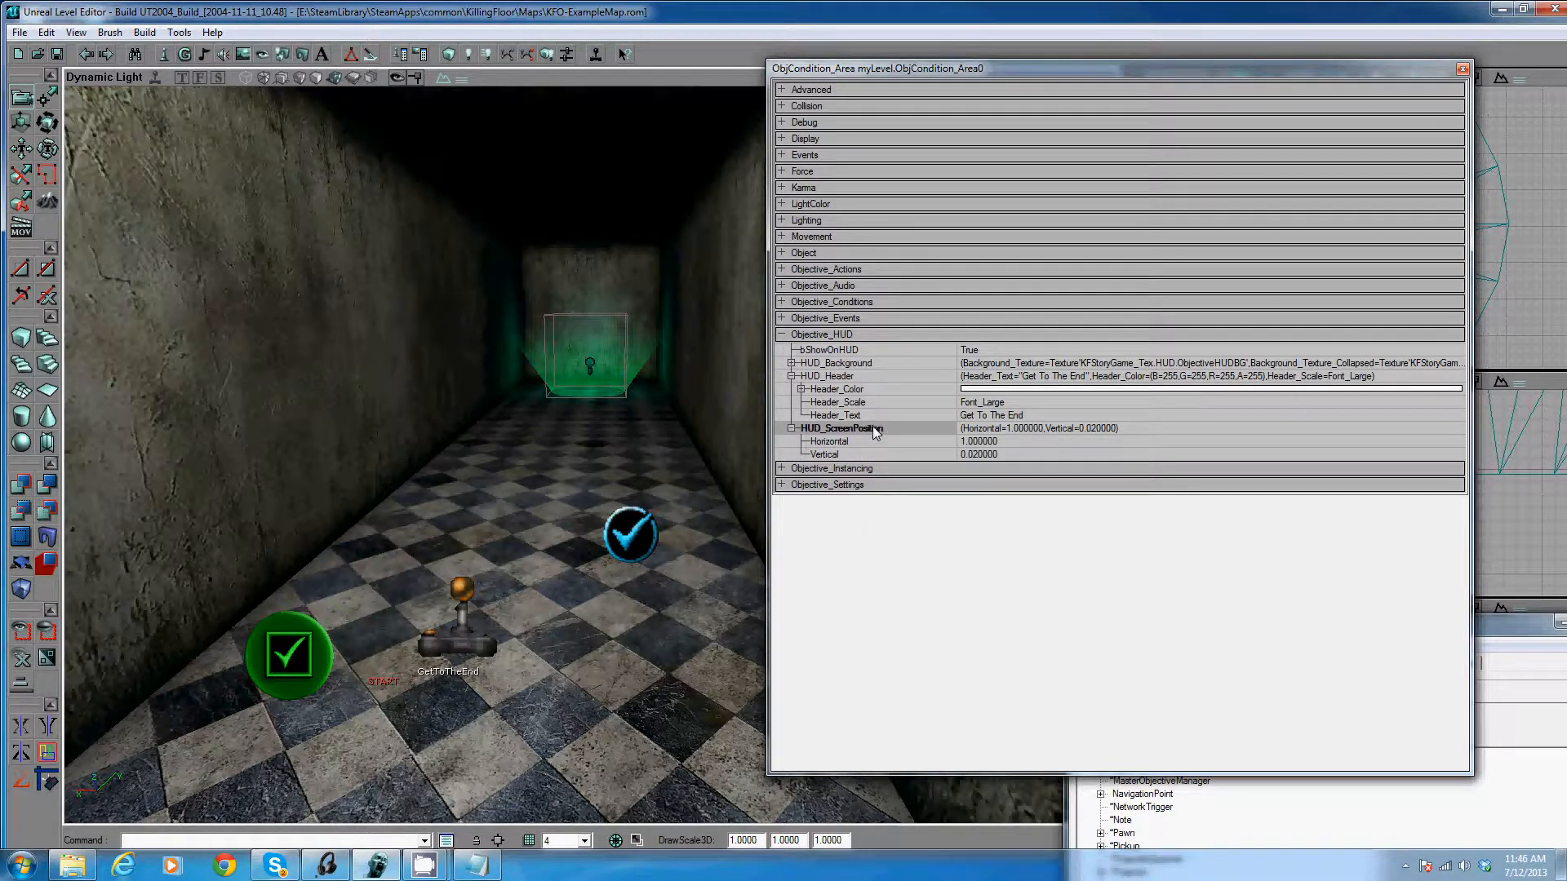
double_click(878, 428)
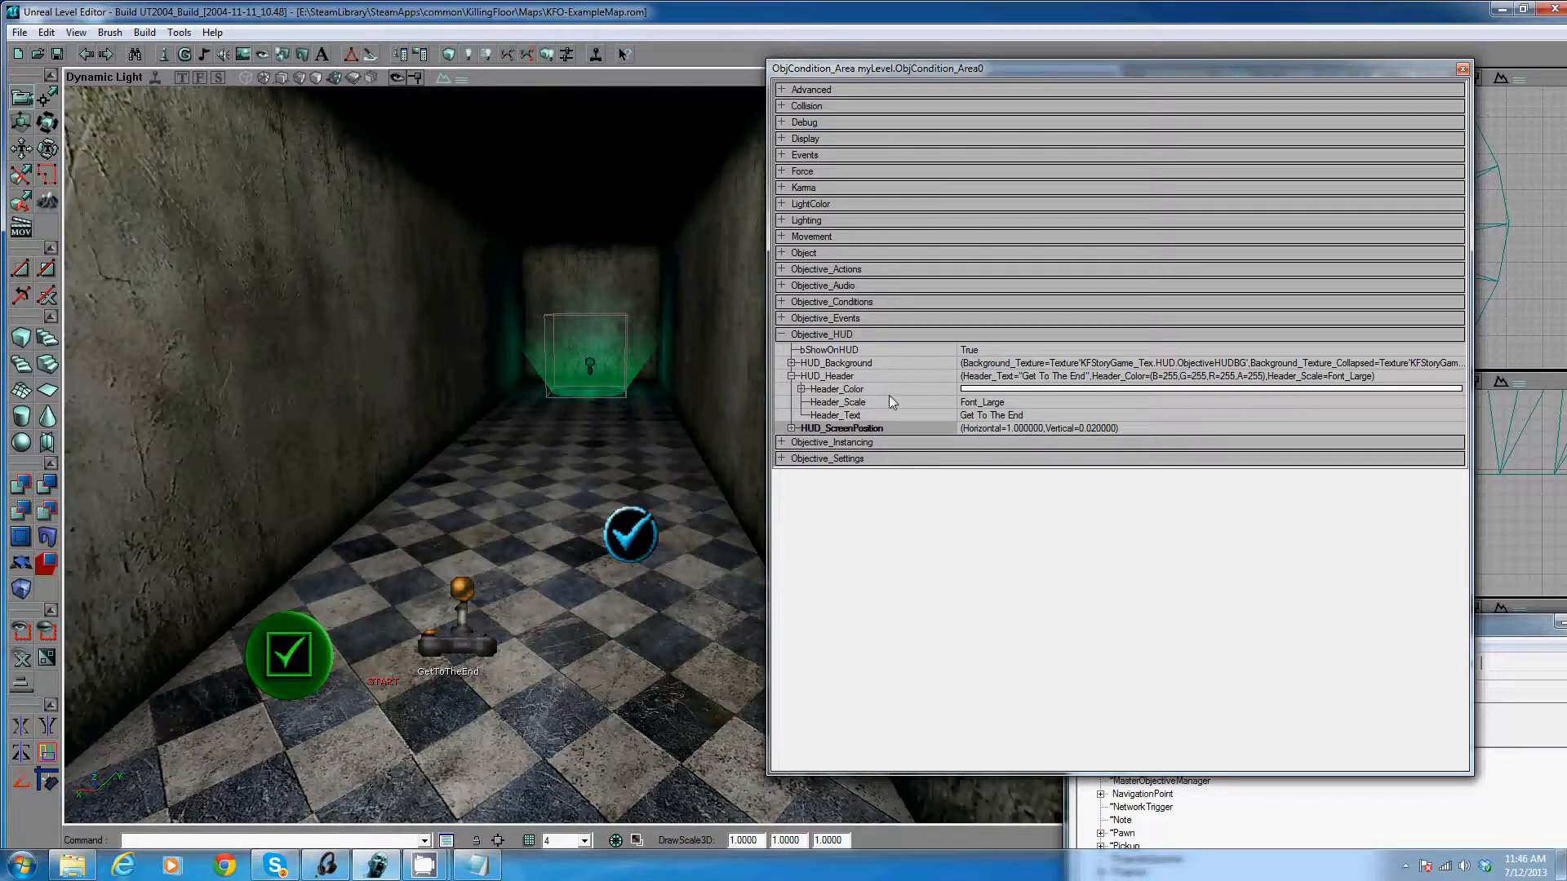
double_click(848, 377)
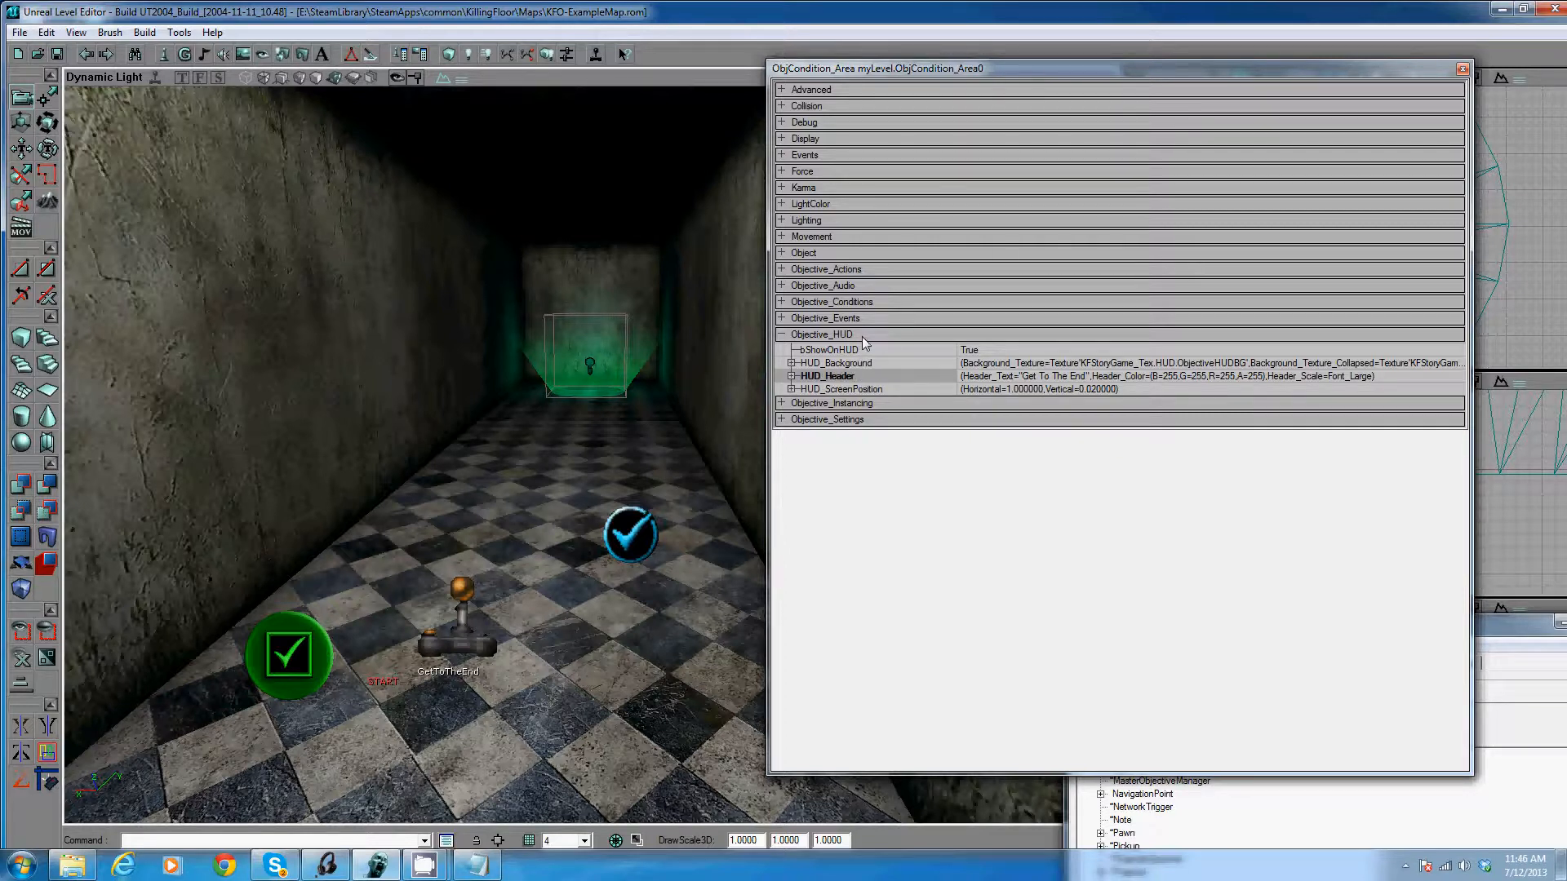
click(862, 335)
Set World_Hint to "Walk Over Here" in HUD_World of the story objective's ObjCondition_Area success condition
click(857, 302)
double_click(863, 343)
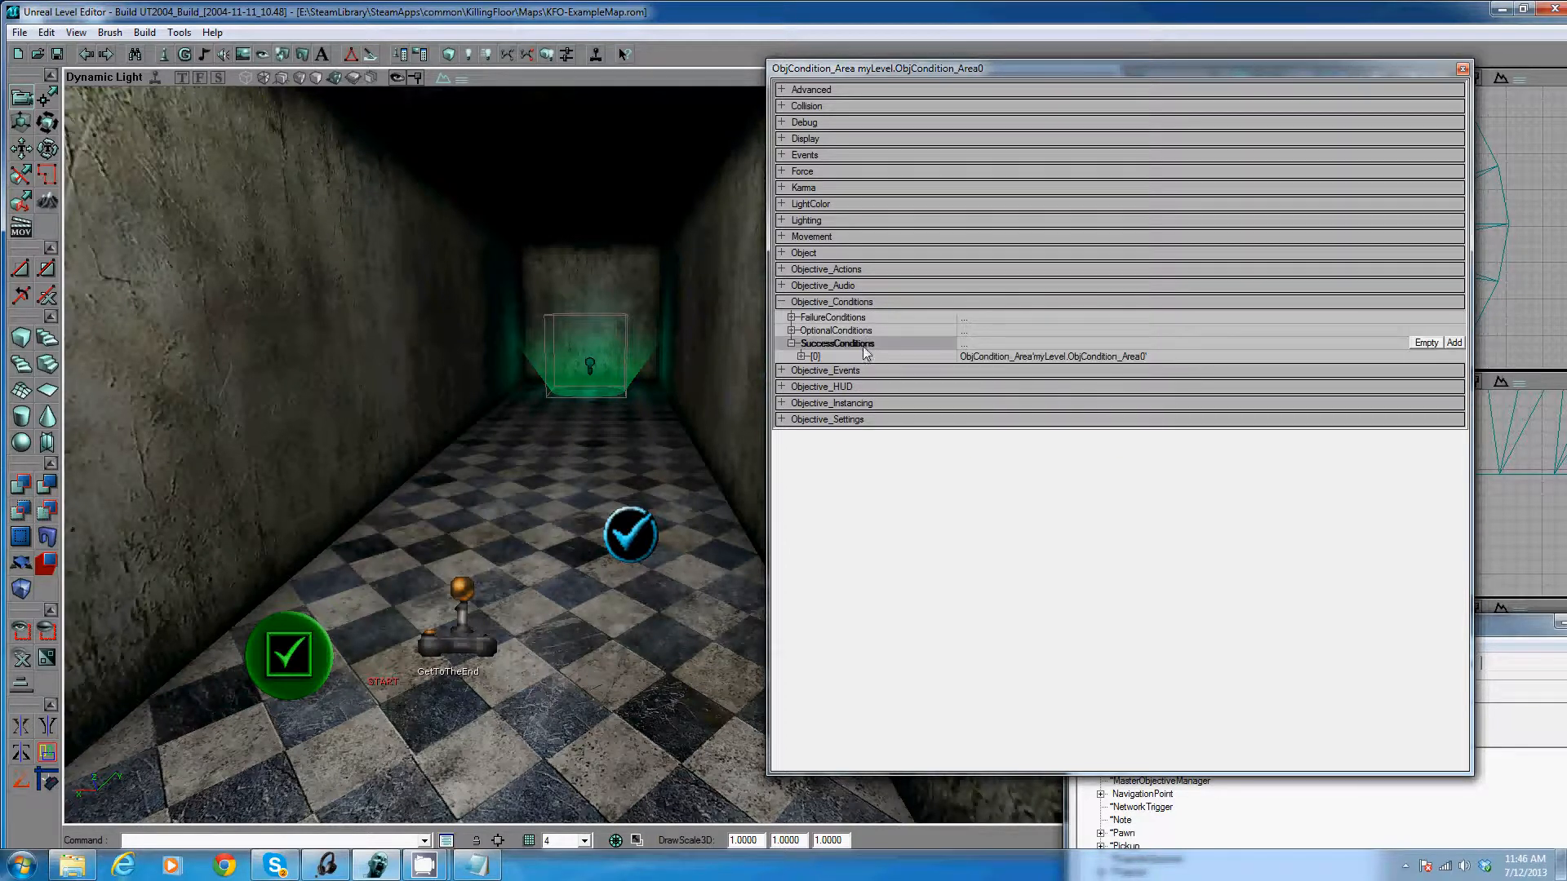
double_click(865, 356)
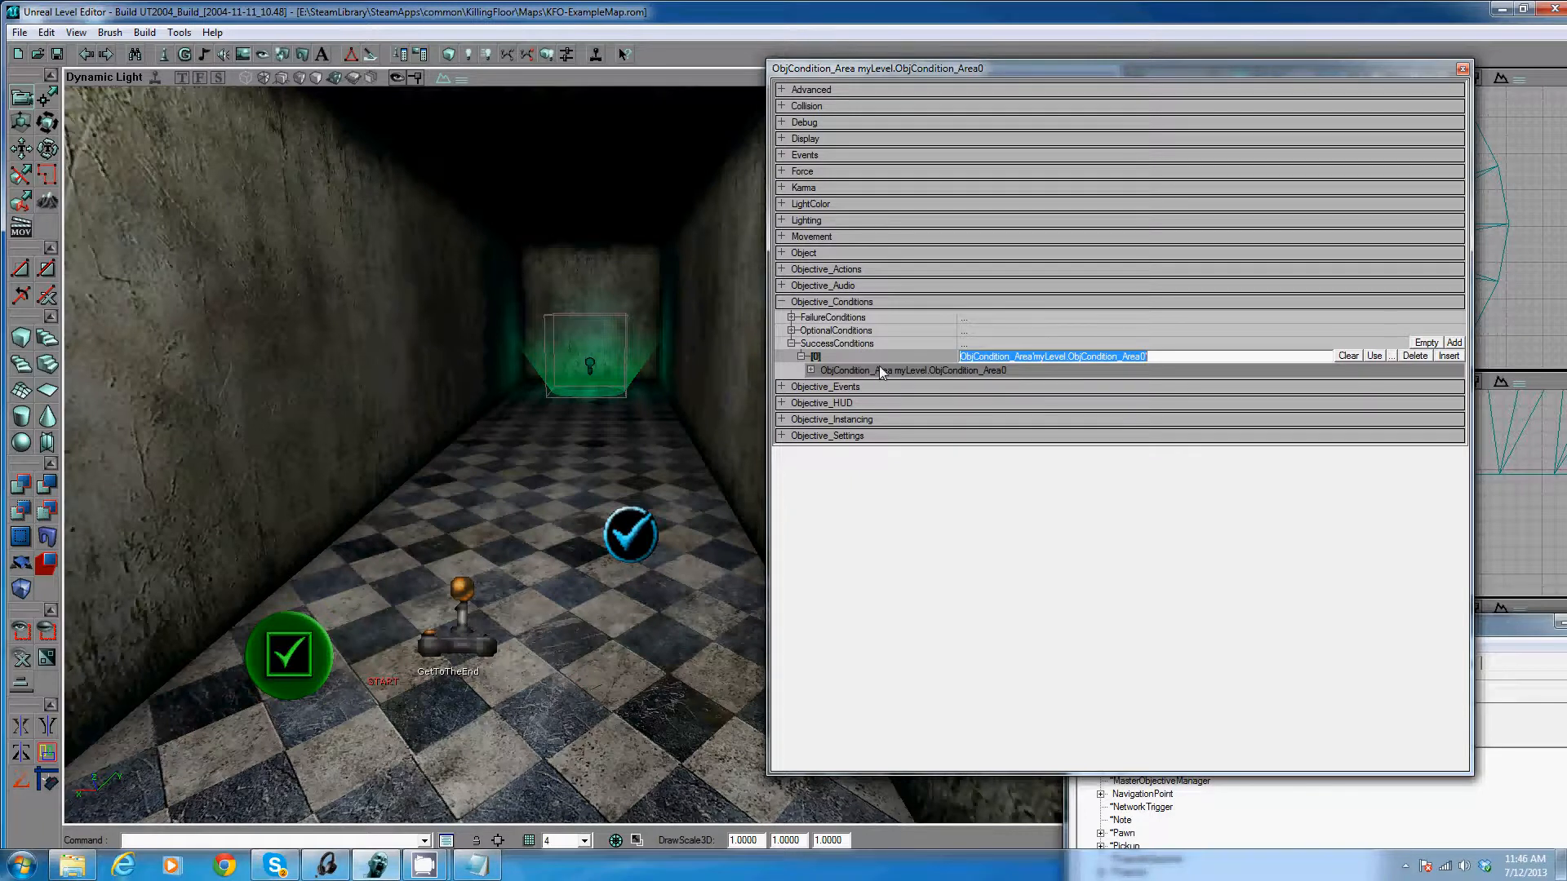
double_click(879, 370)
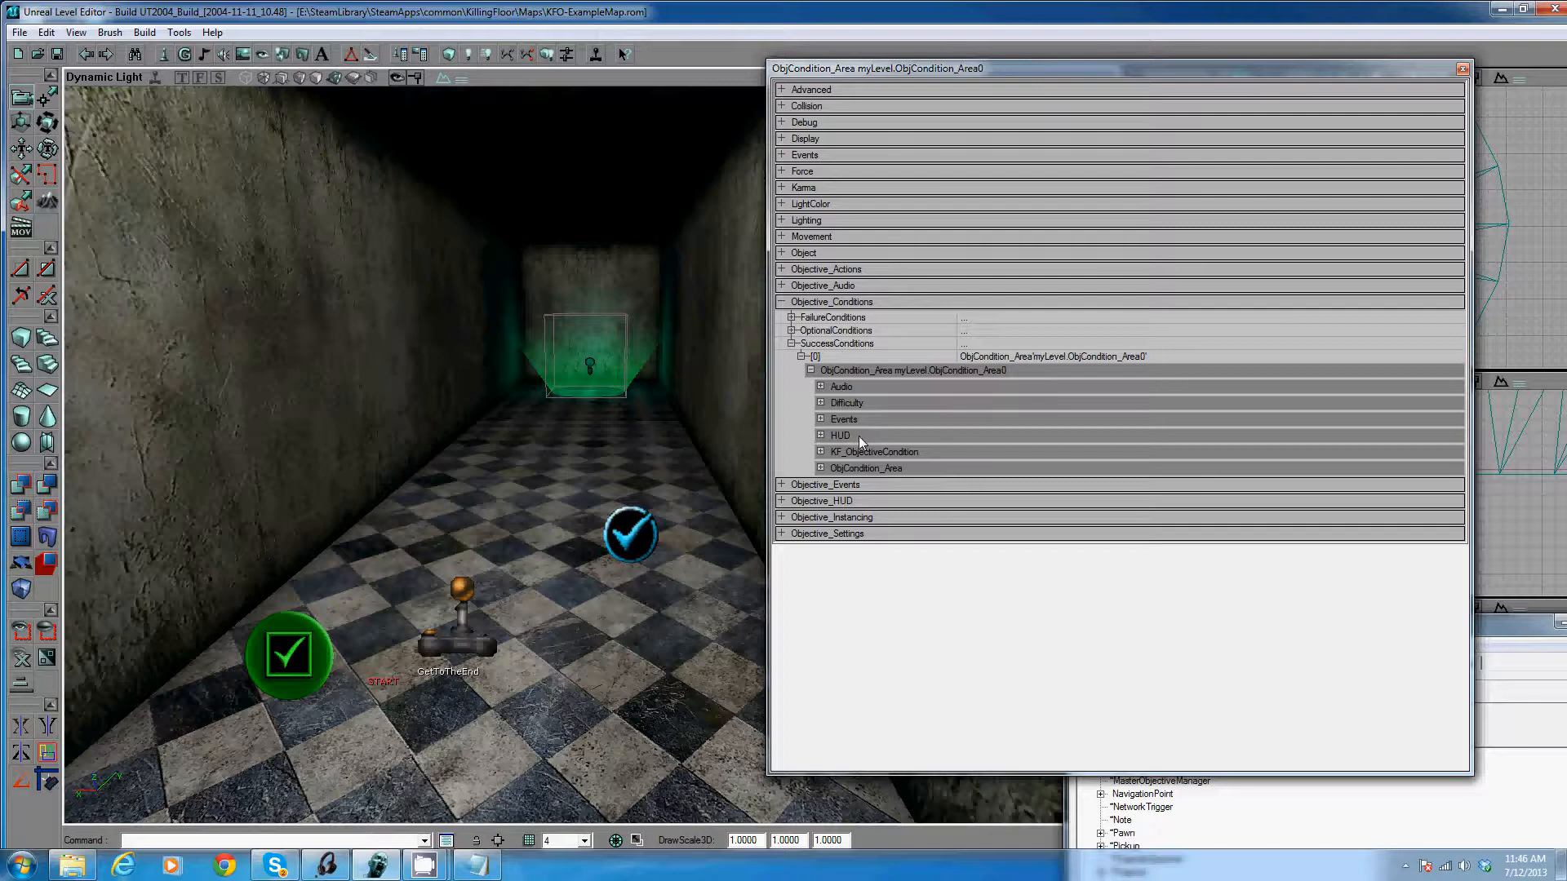
double_click(858, 436)
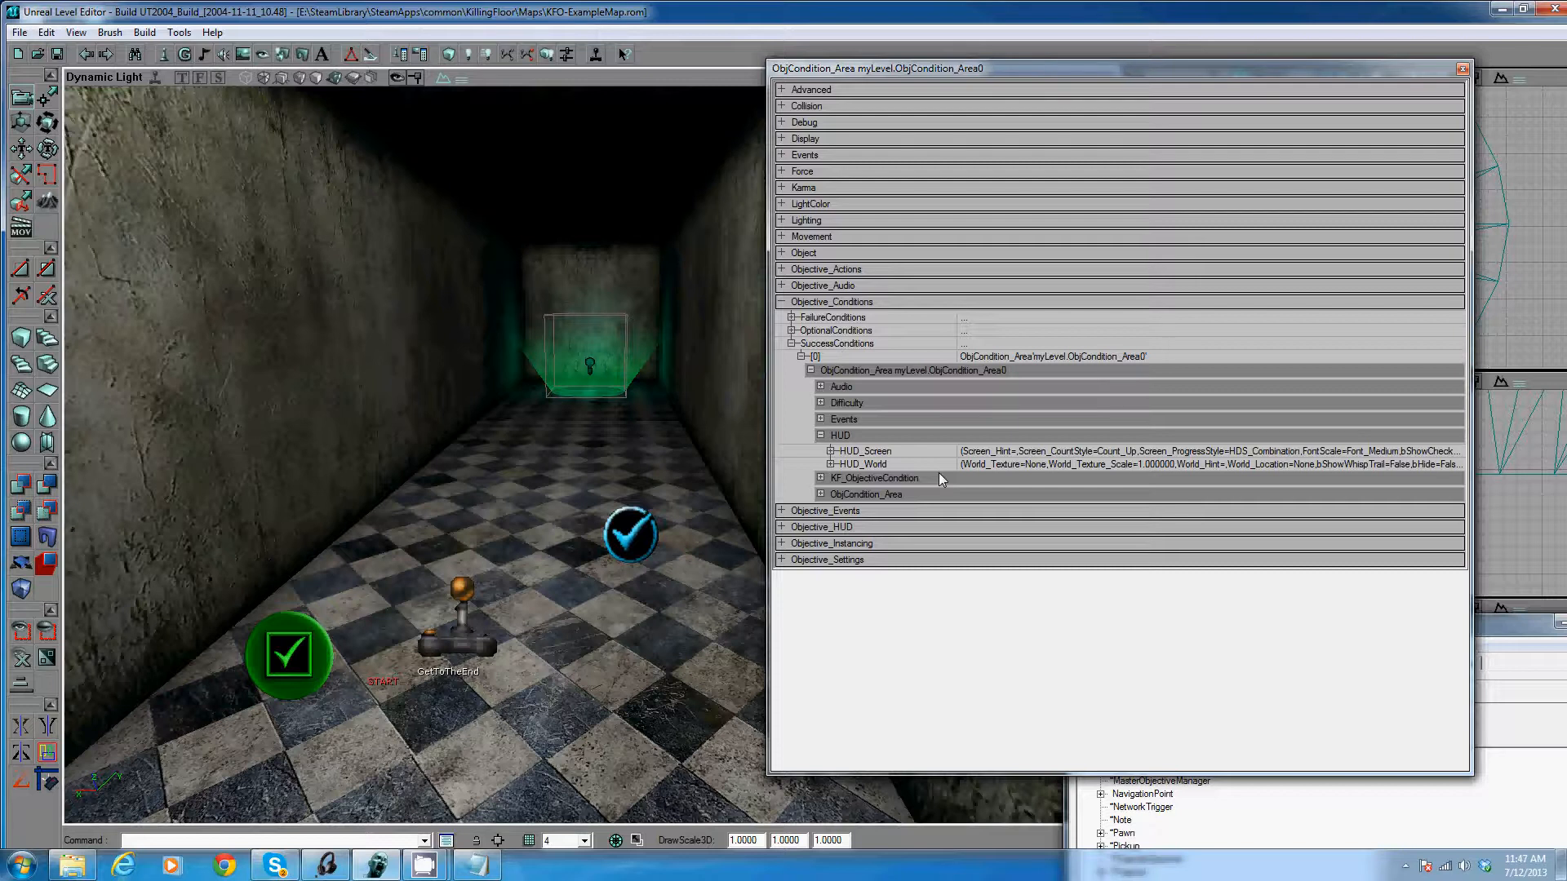
double_click(874, 462)
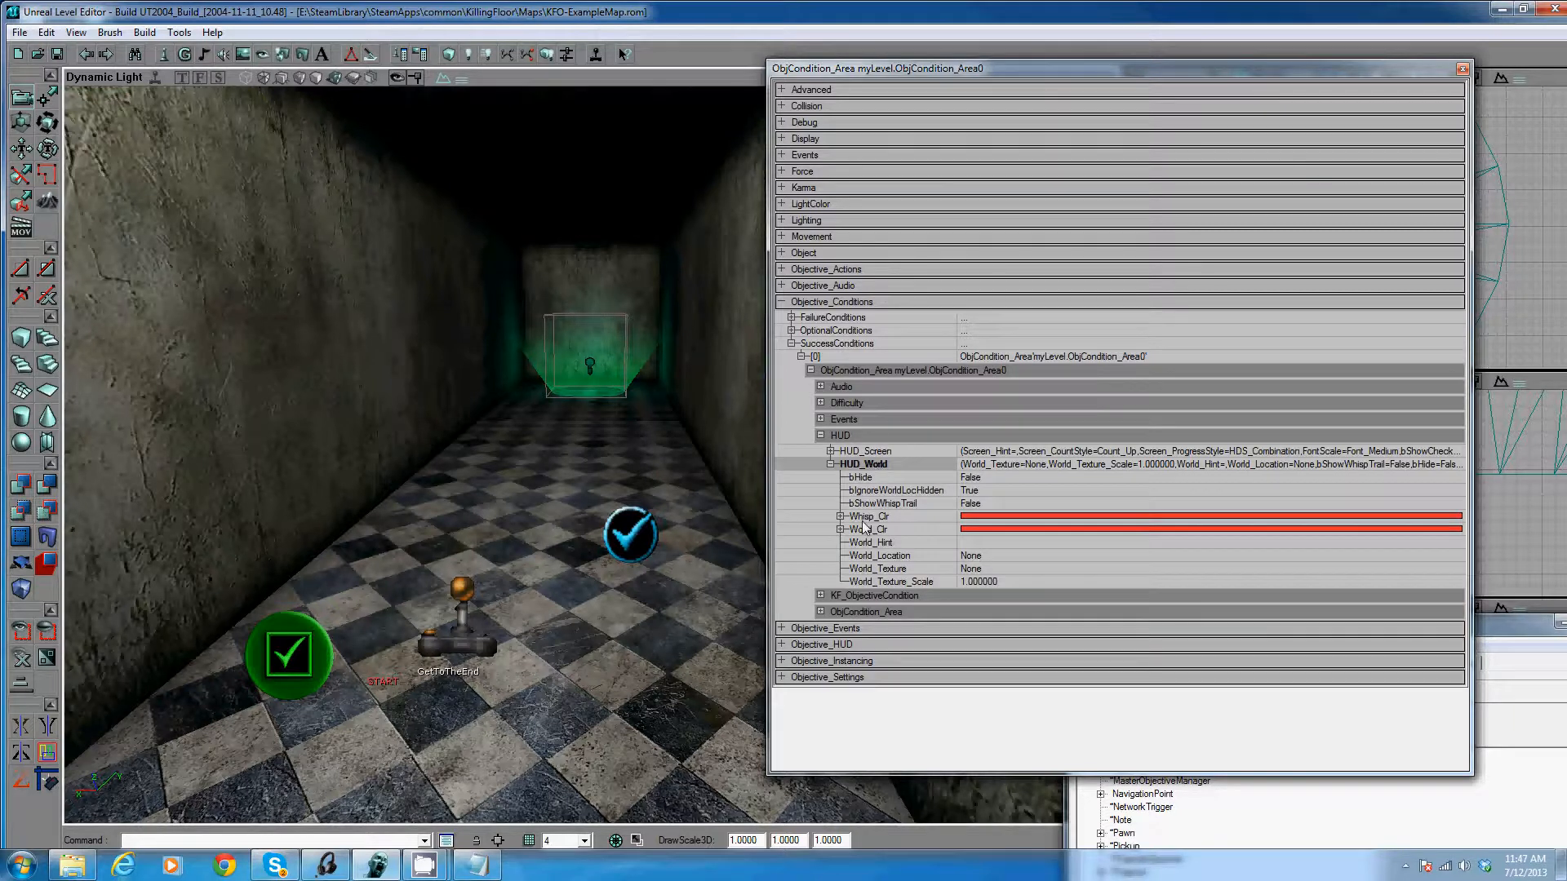
click(878, 543)
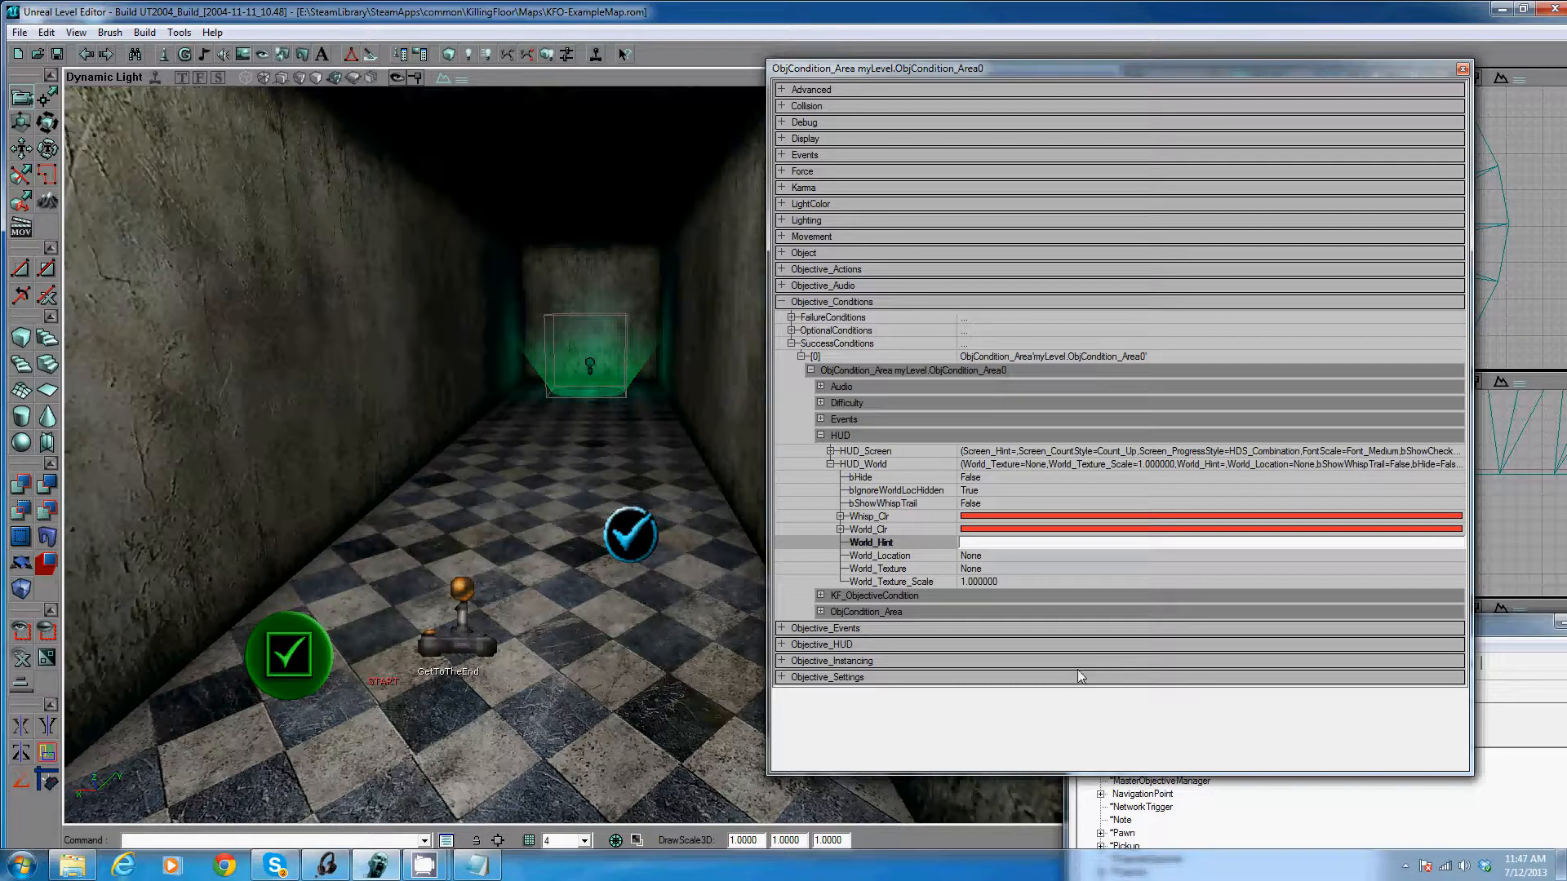
text(G)
key(BackSpace)
text(Walk Over Here)
key(Return)
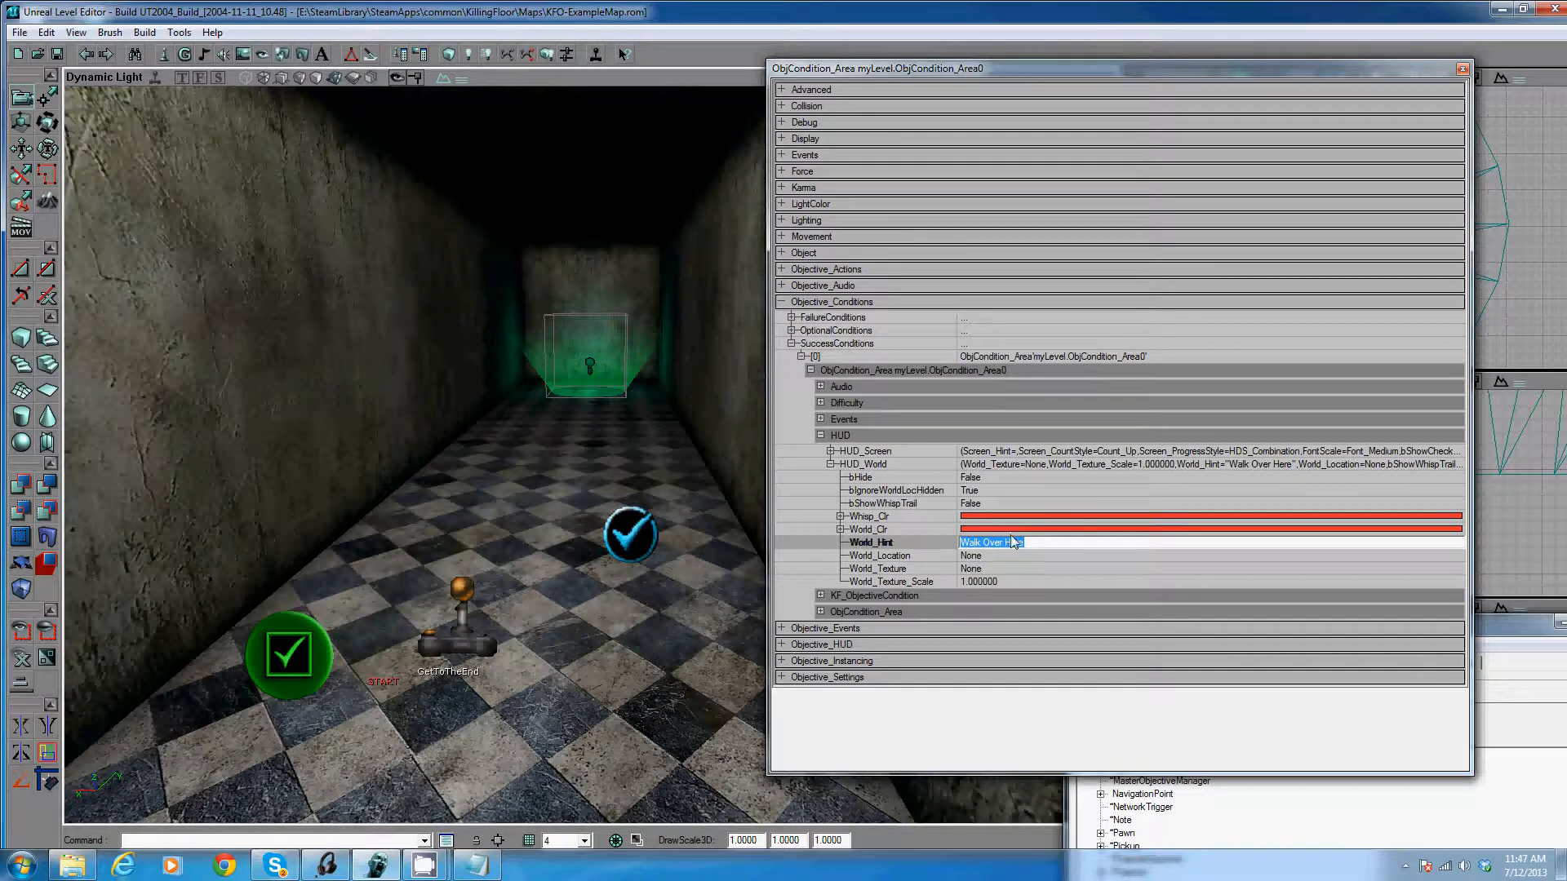
Check the success condition's AreaVolume property and inspect the green-lit volume at the corridor's end that its world hint refers to
click(909, 608)
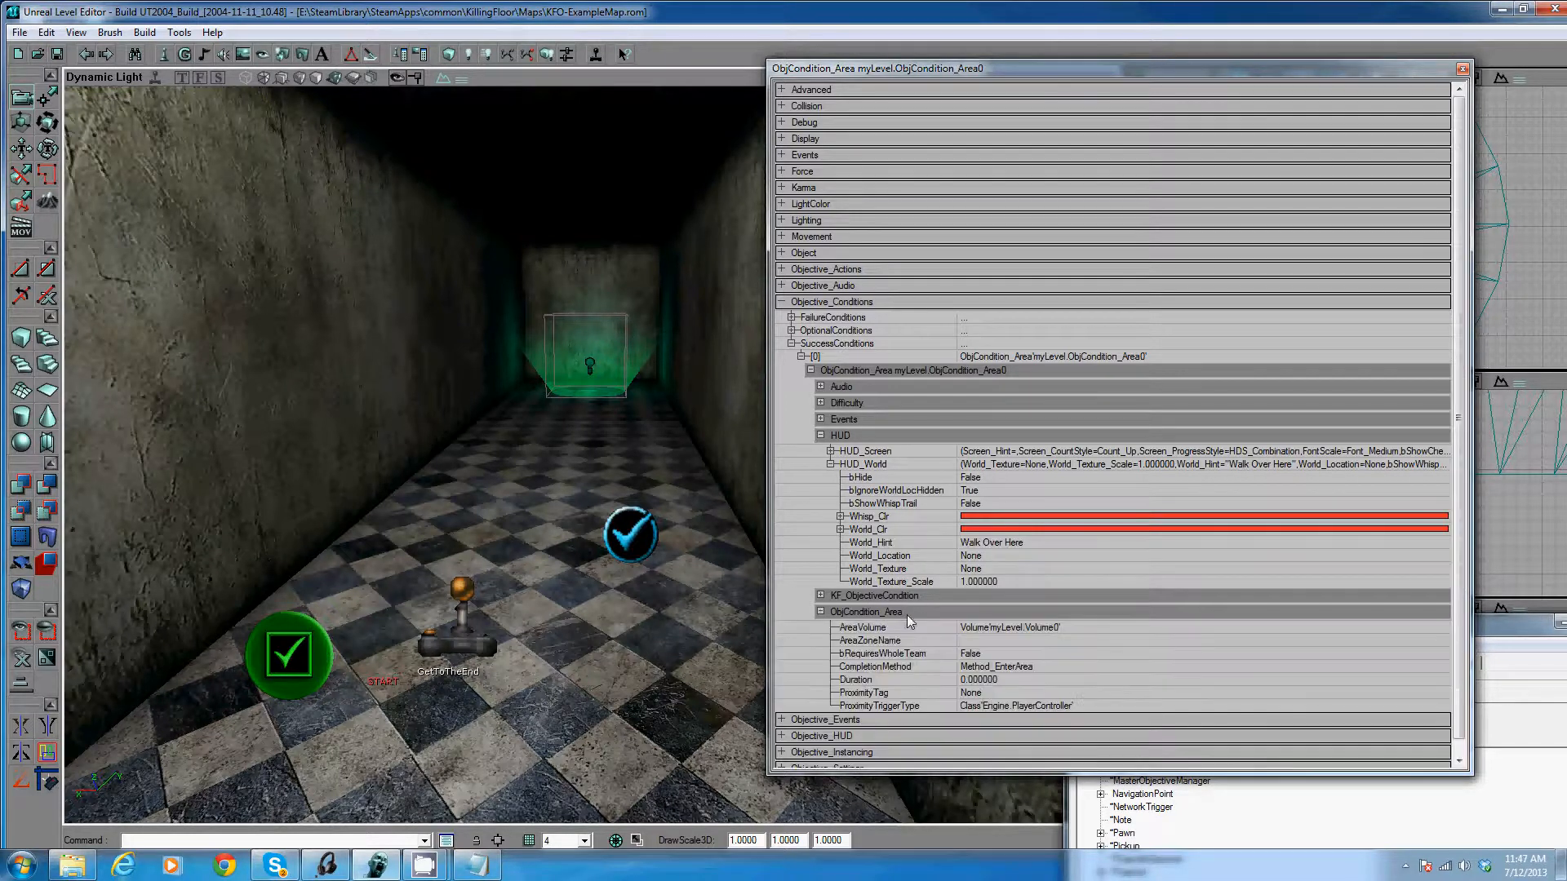
click(894, 628)
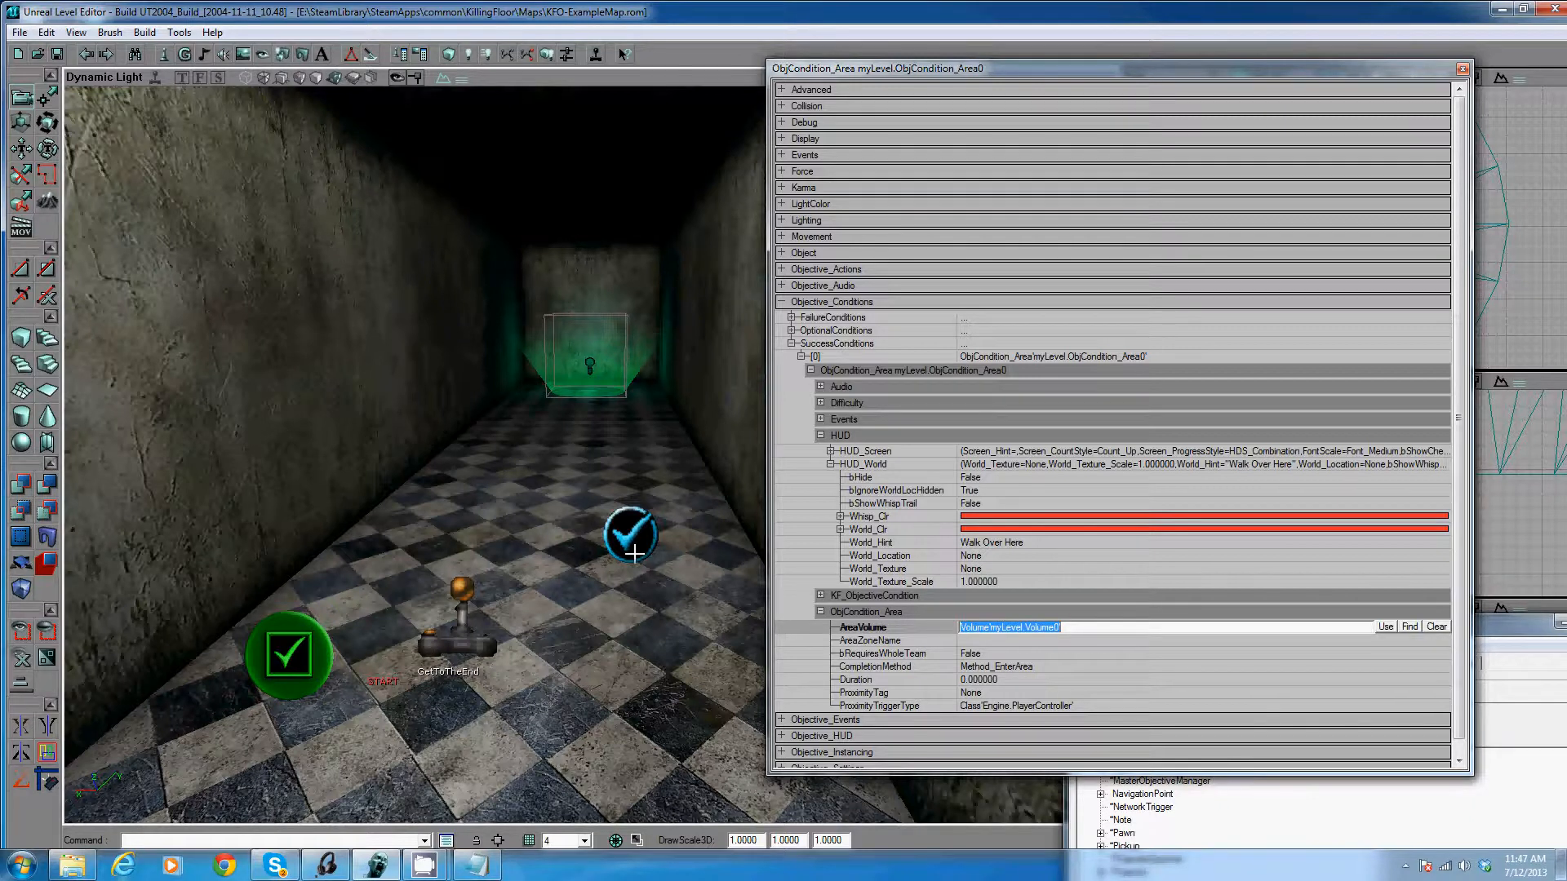
click(908, 547)
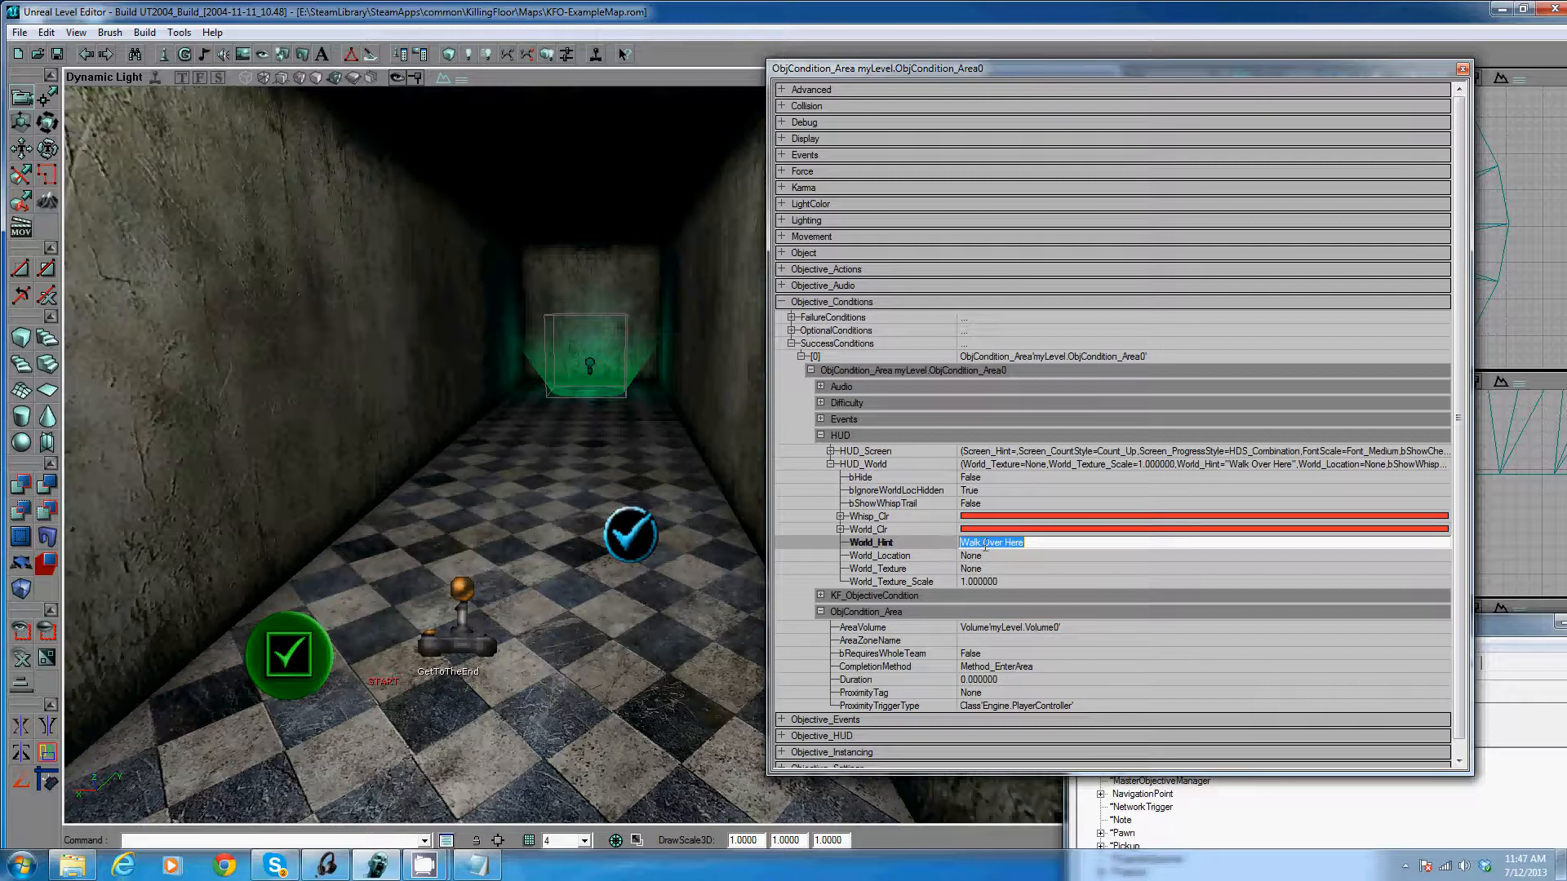
drag(412, 492, 583, 446)
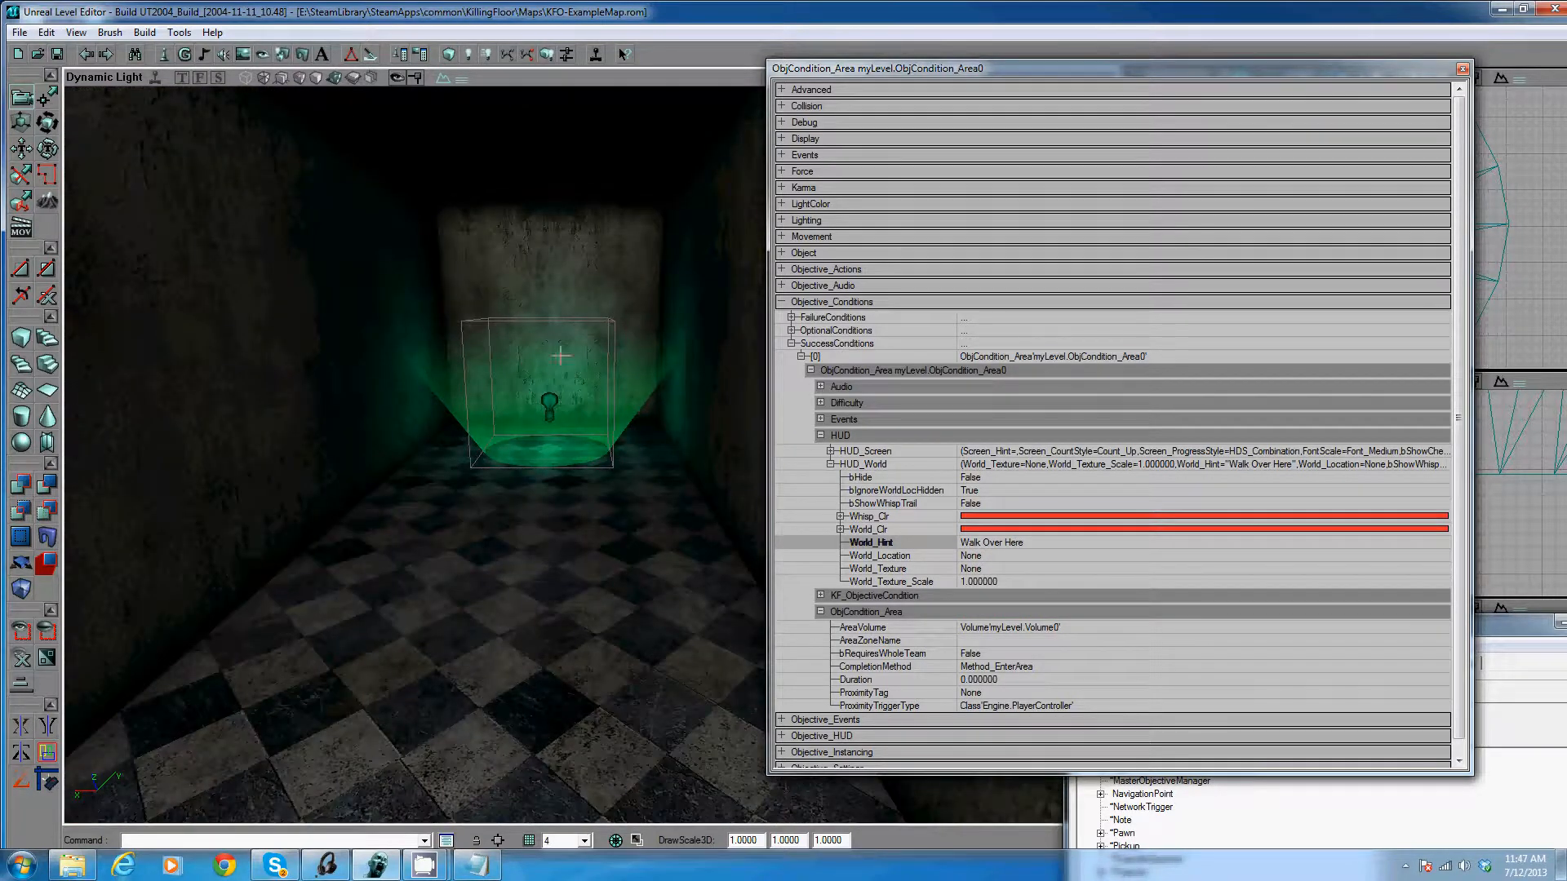
drag(555, 505, 588, 453)
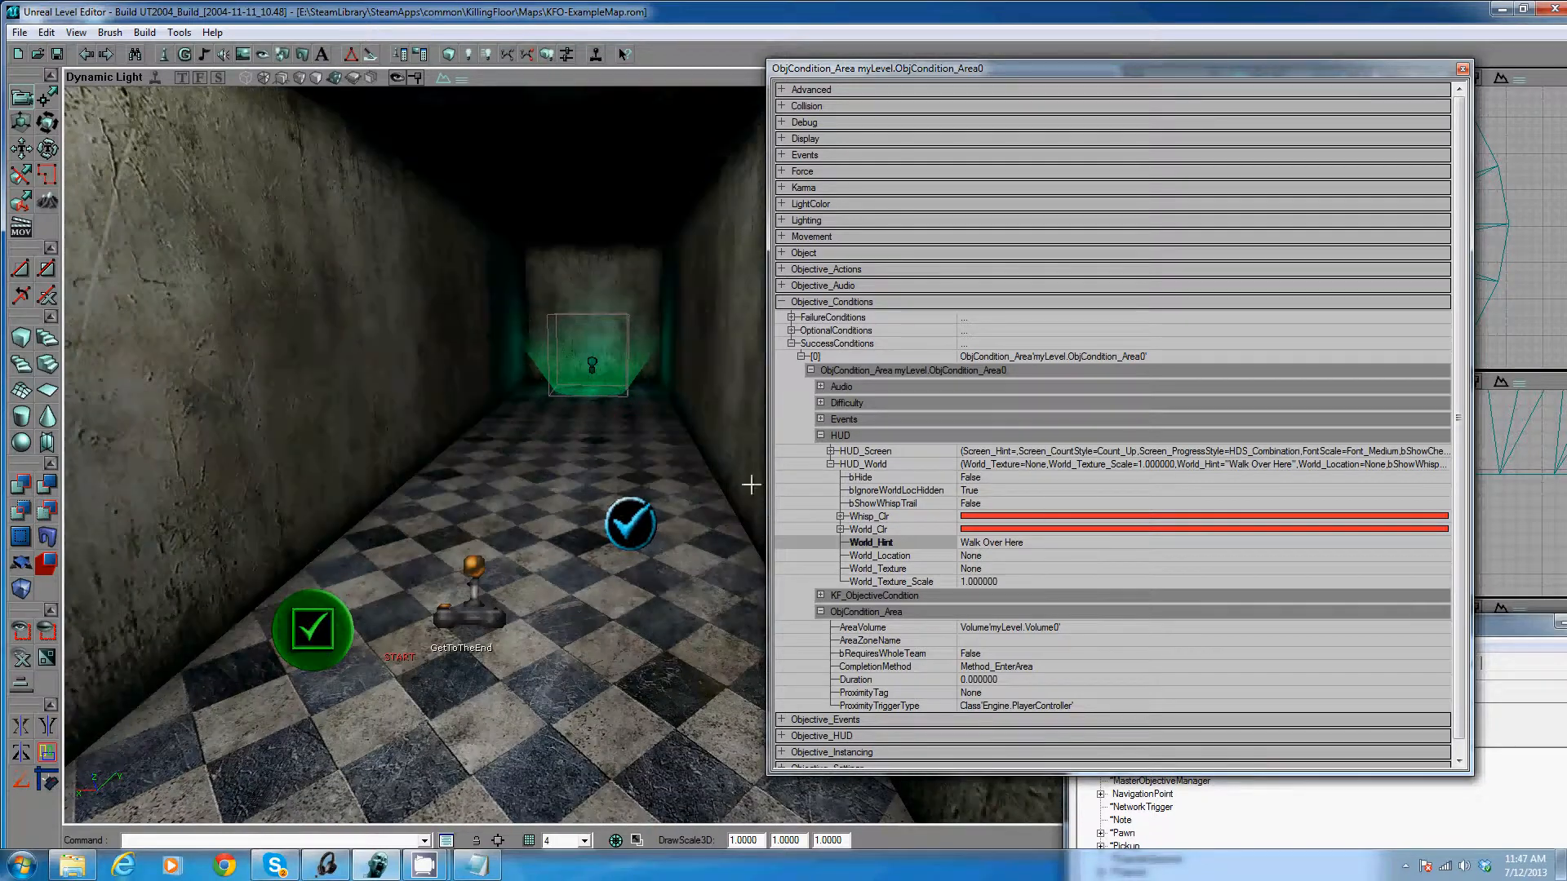
In the success condition's HUD_Screen, set Screen_Hint to "Player walked into volume" and bShowCheckBox to True
click(888, 437)
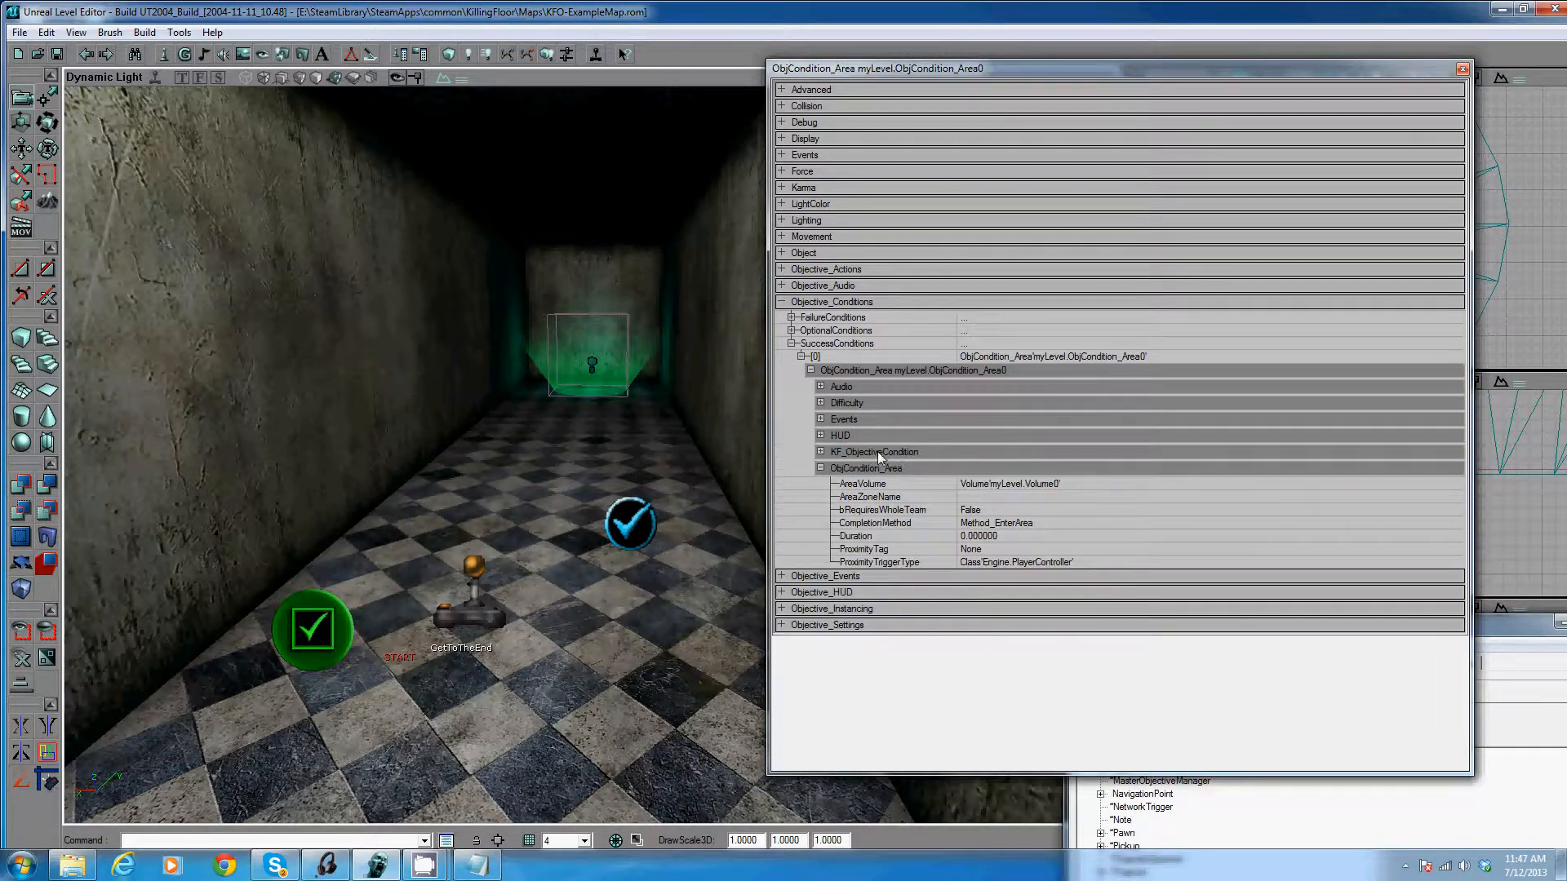
click(873, 435)
click(875, 449)
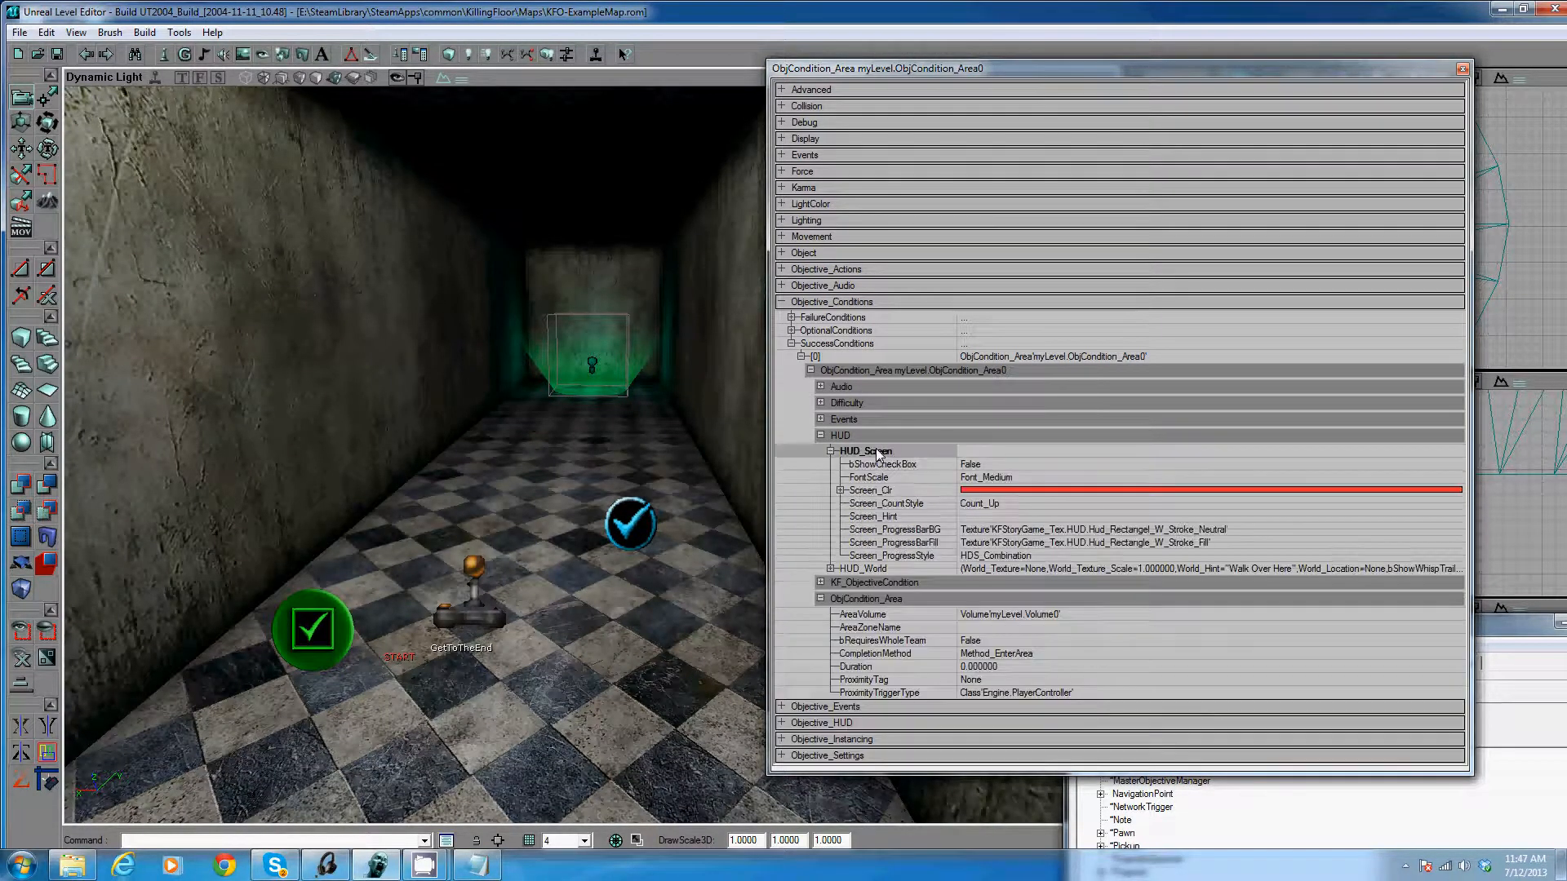
click(886, 518)
text(Player walked into volume)
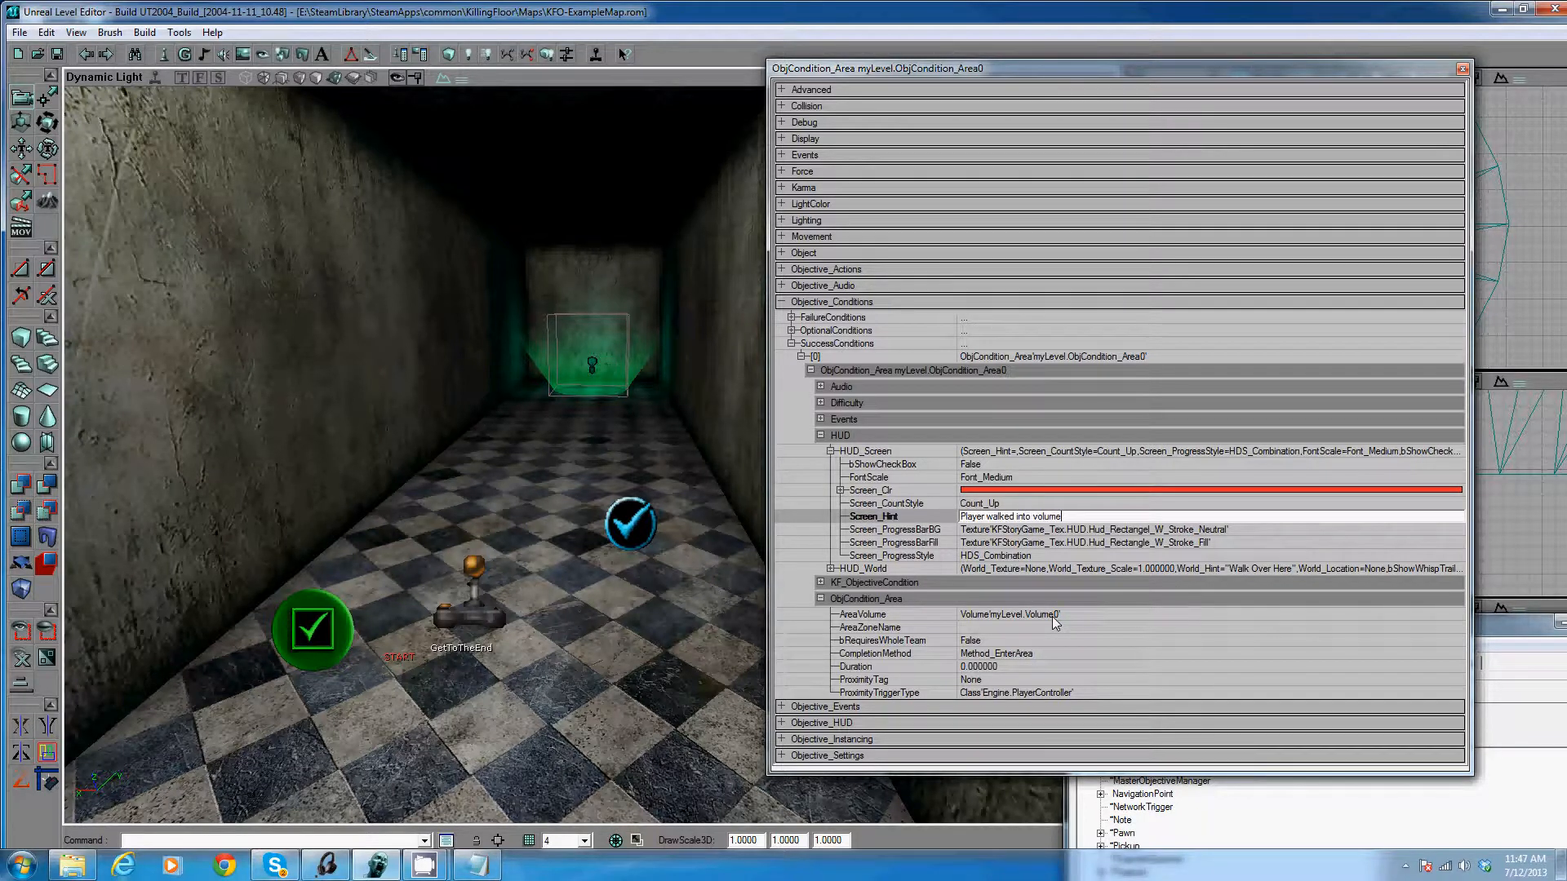
key(Return)
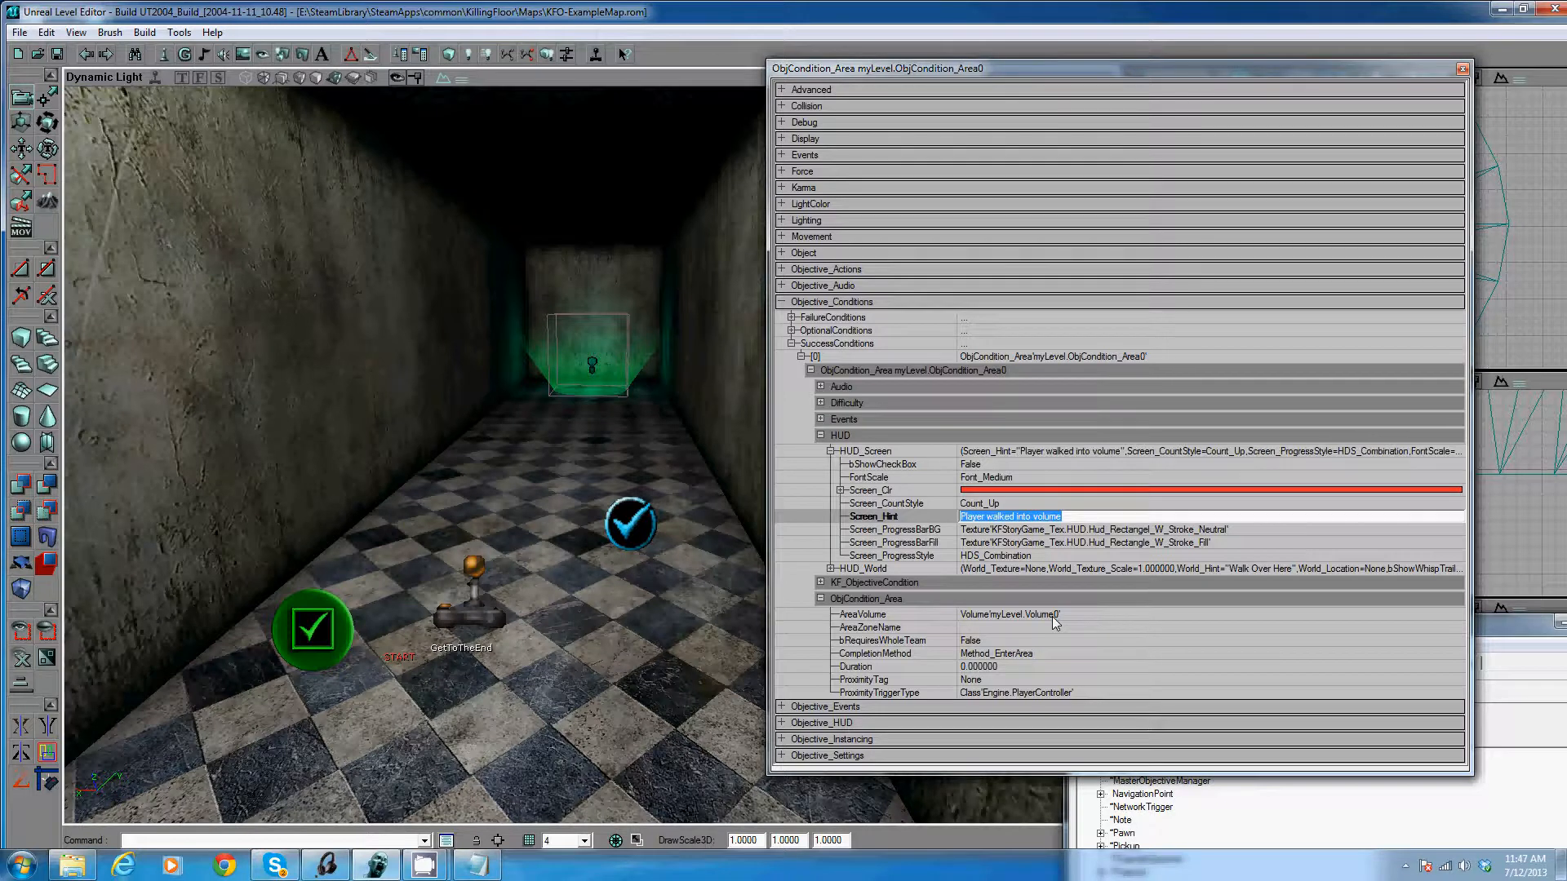
click(897, 465)
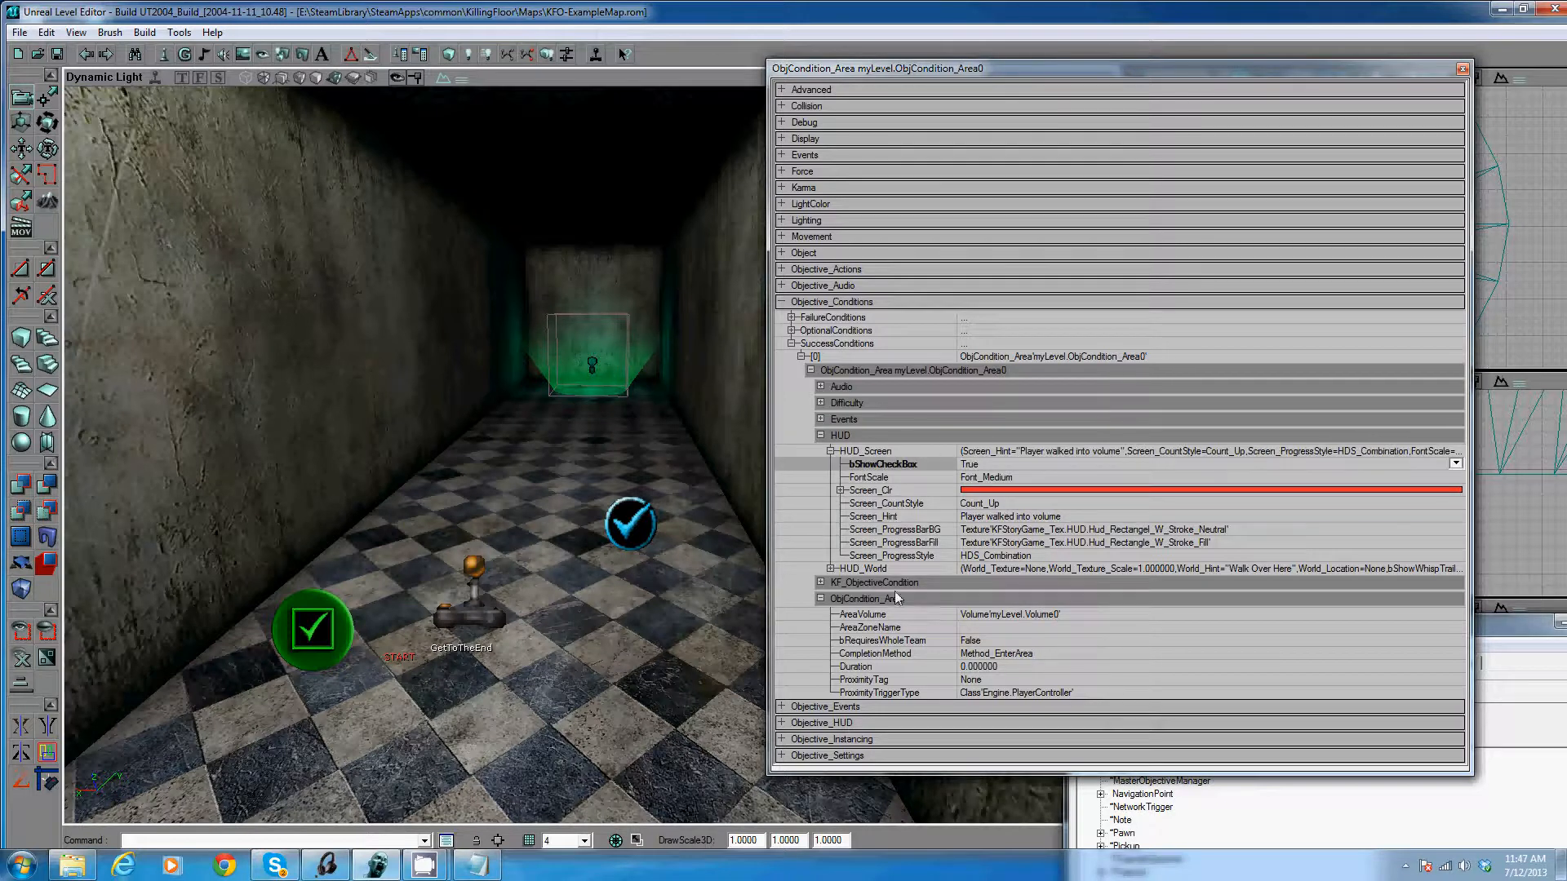
click(1026, 559)
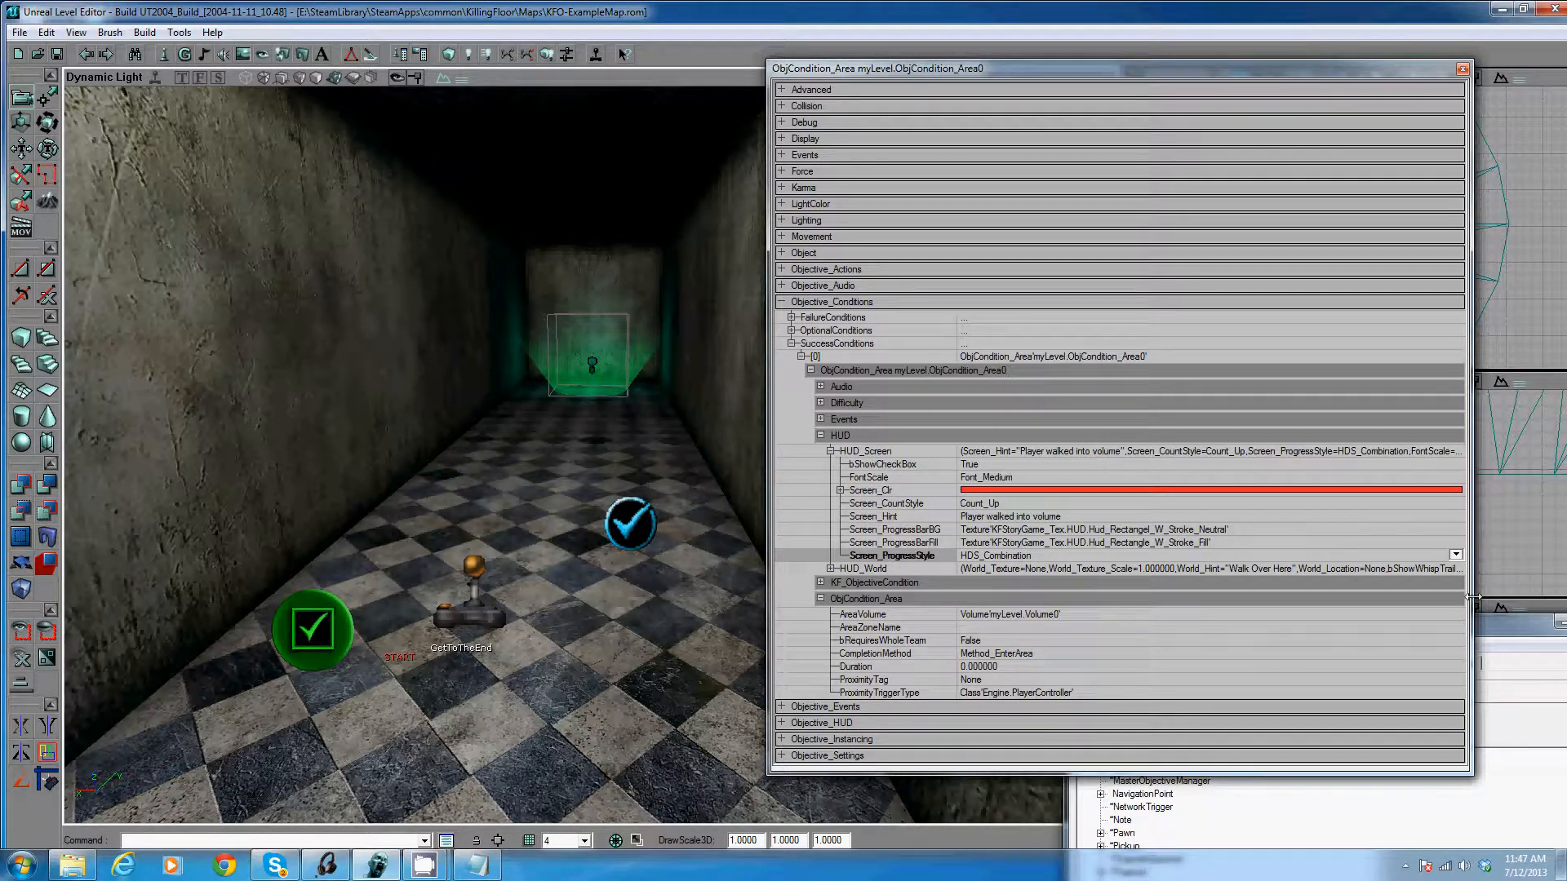
Save the map and start a play test match, using the console command setres 1280x720 for the game window
click(19, 33)
click(49, 94)
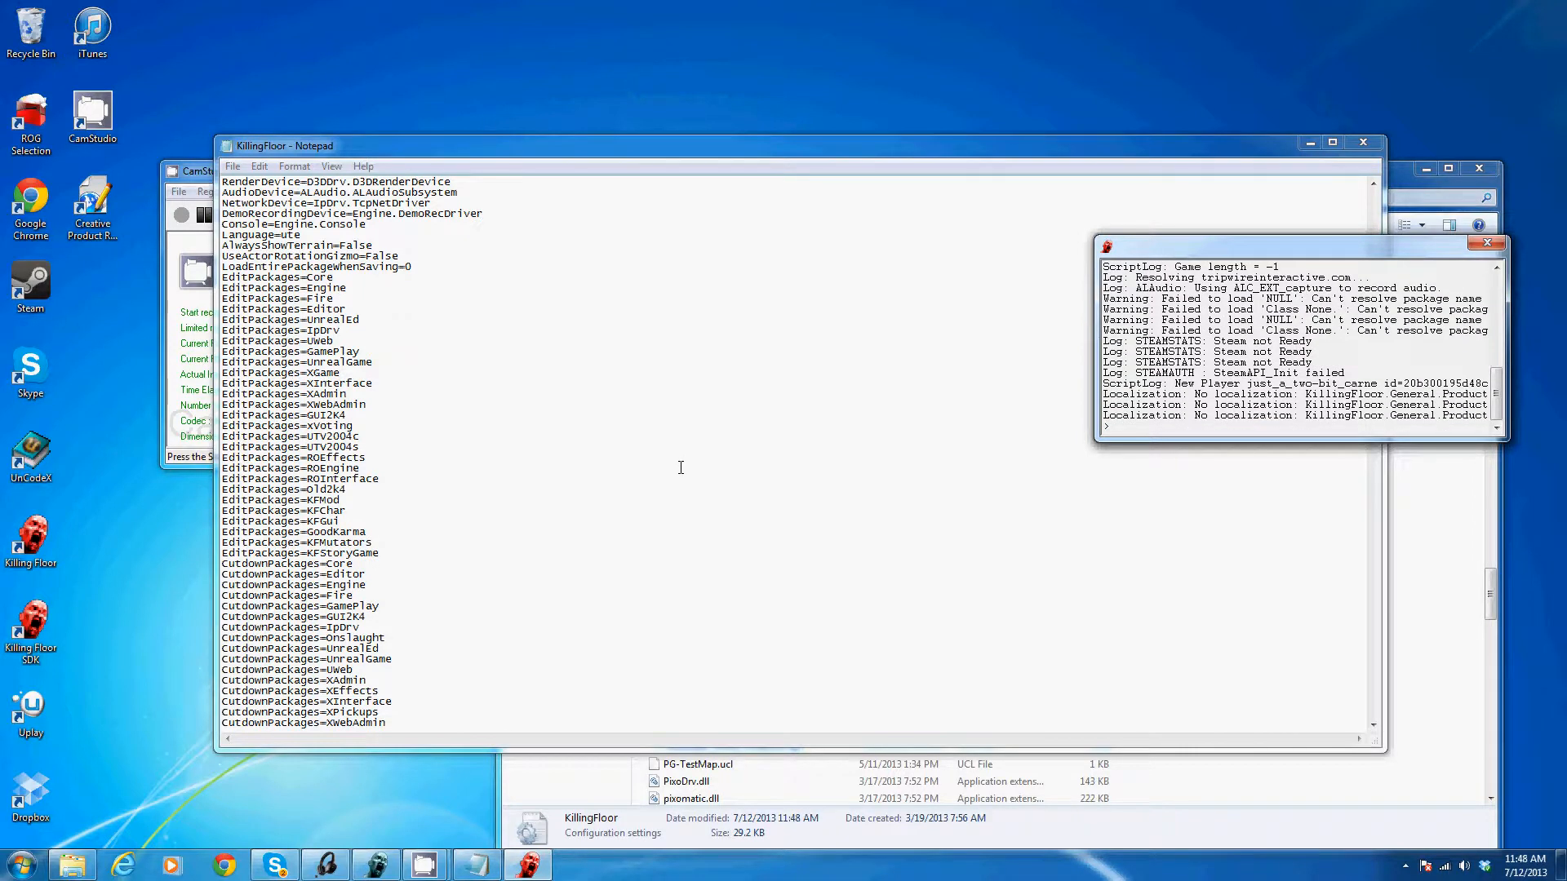
key(grave)
text(setres 1280x720)
key(Return)
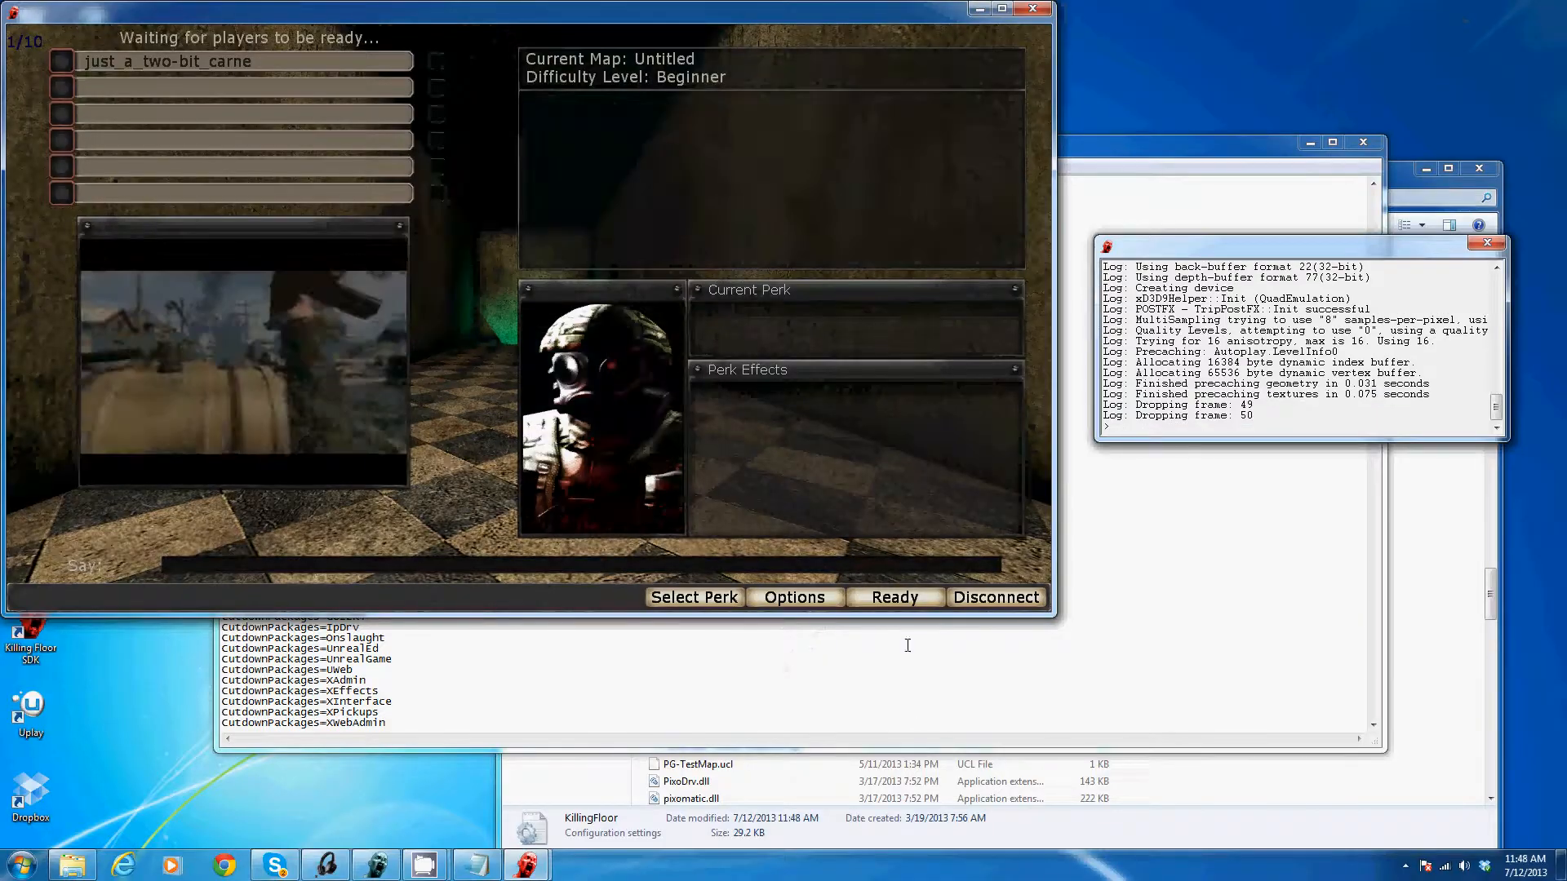
click(900, 601)
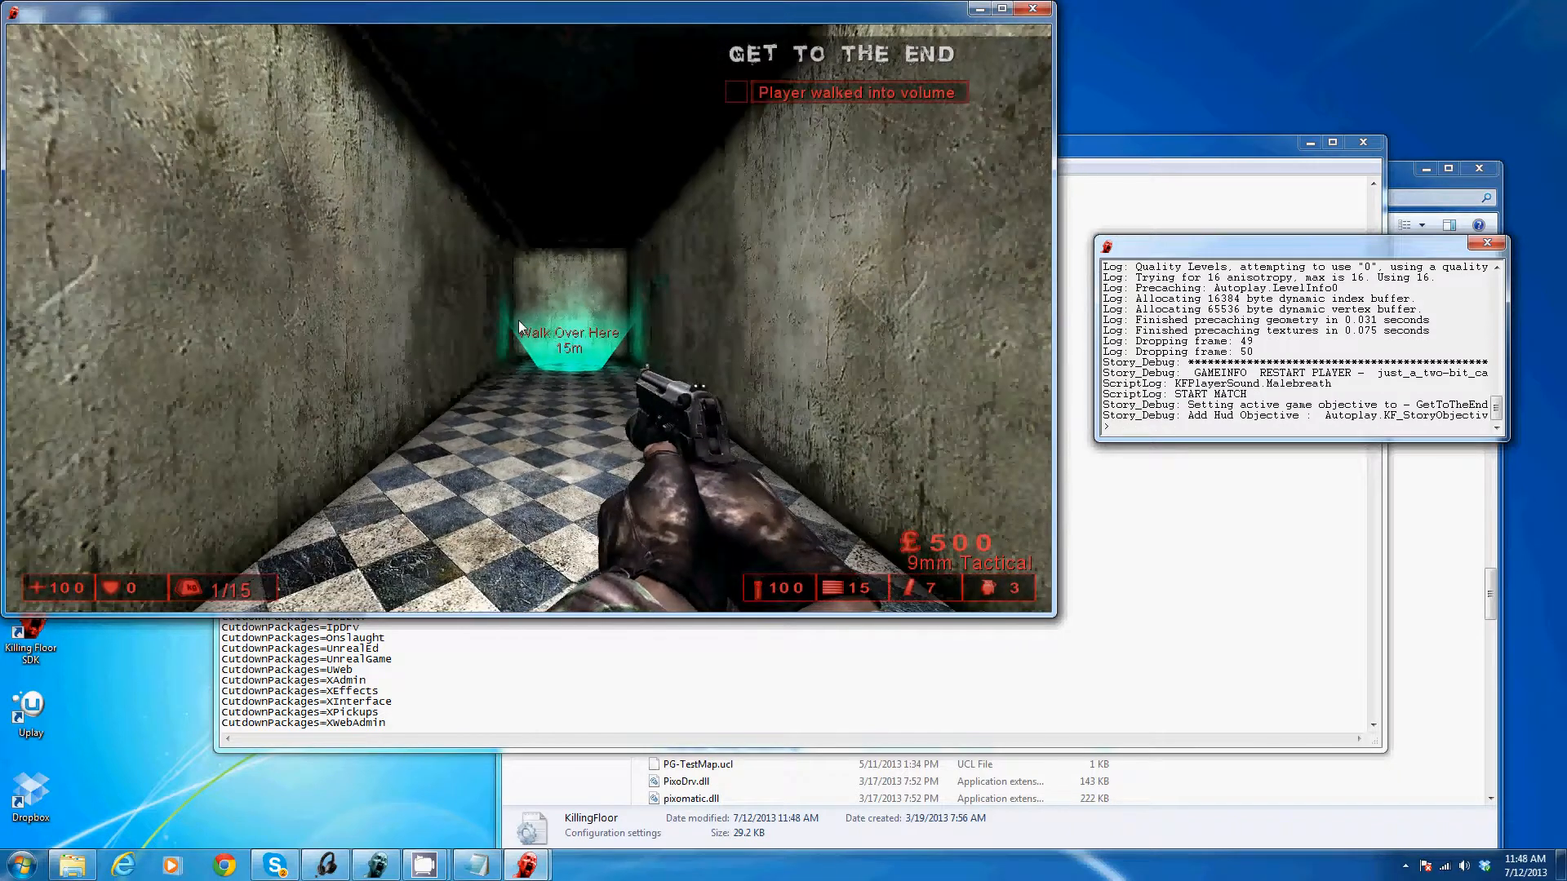
Walk down the corridor into the green-lit volume to test the objective, and quit the play test back to the level editor
key(w)
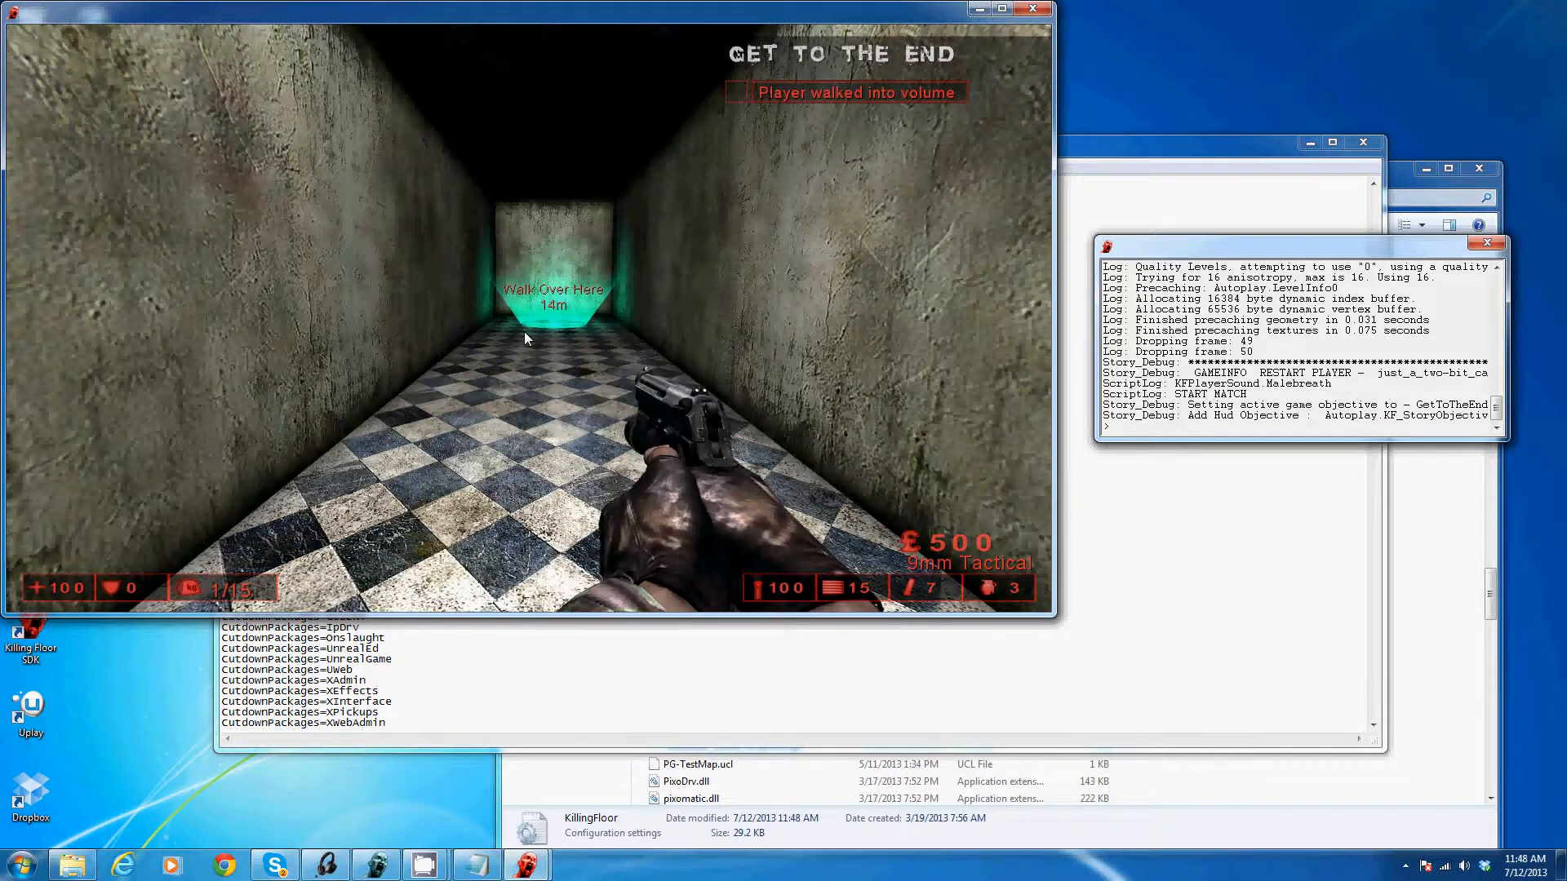
key(w)
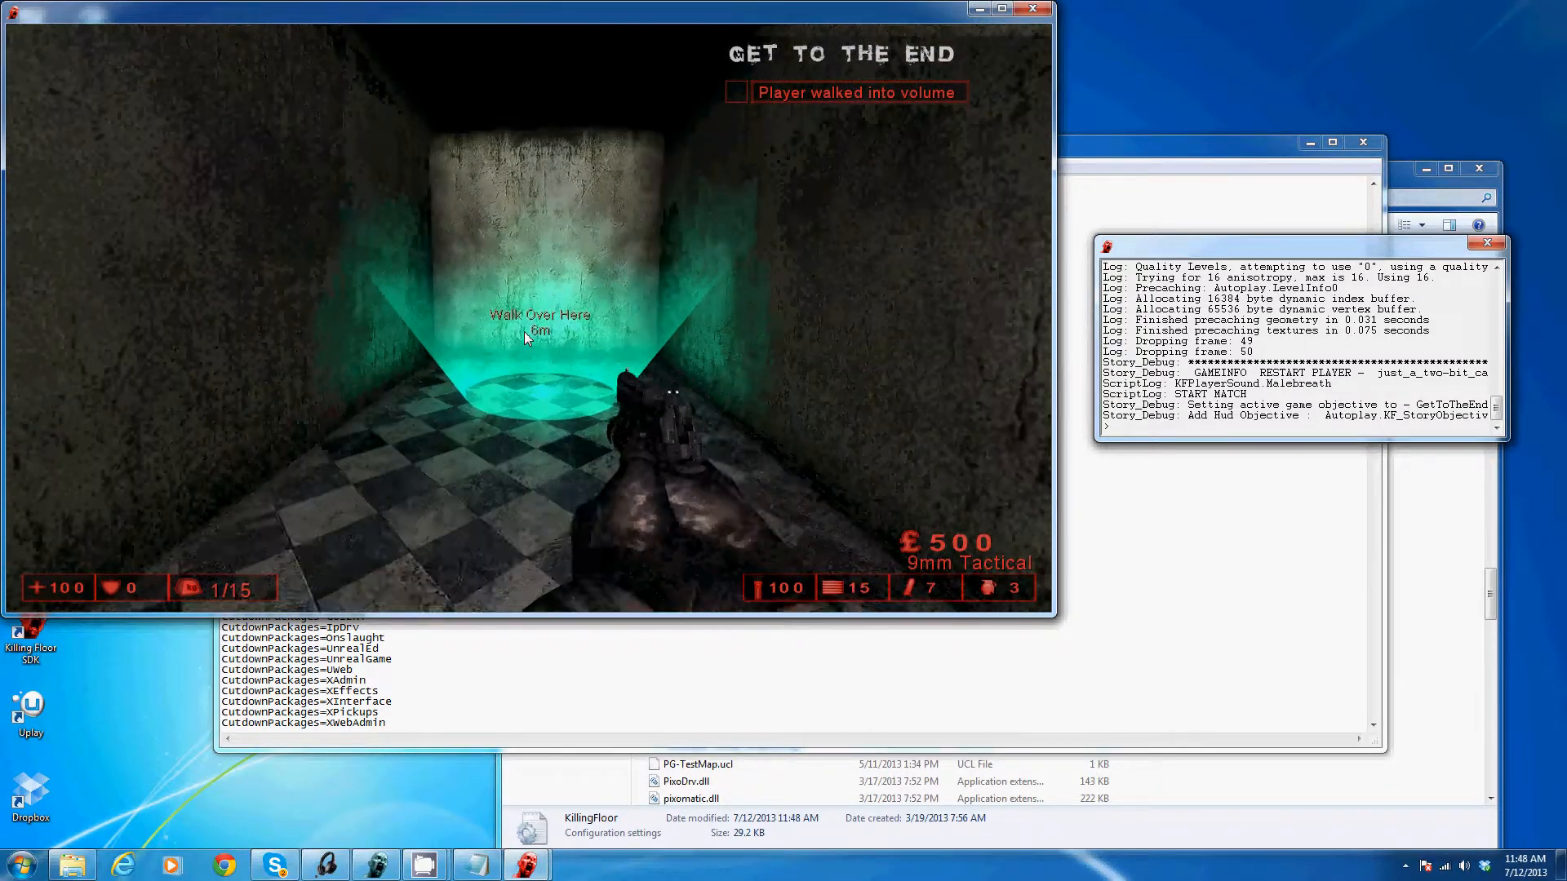
key(w)
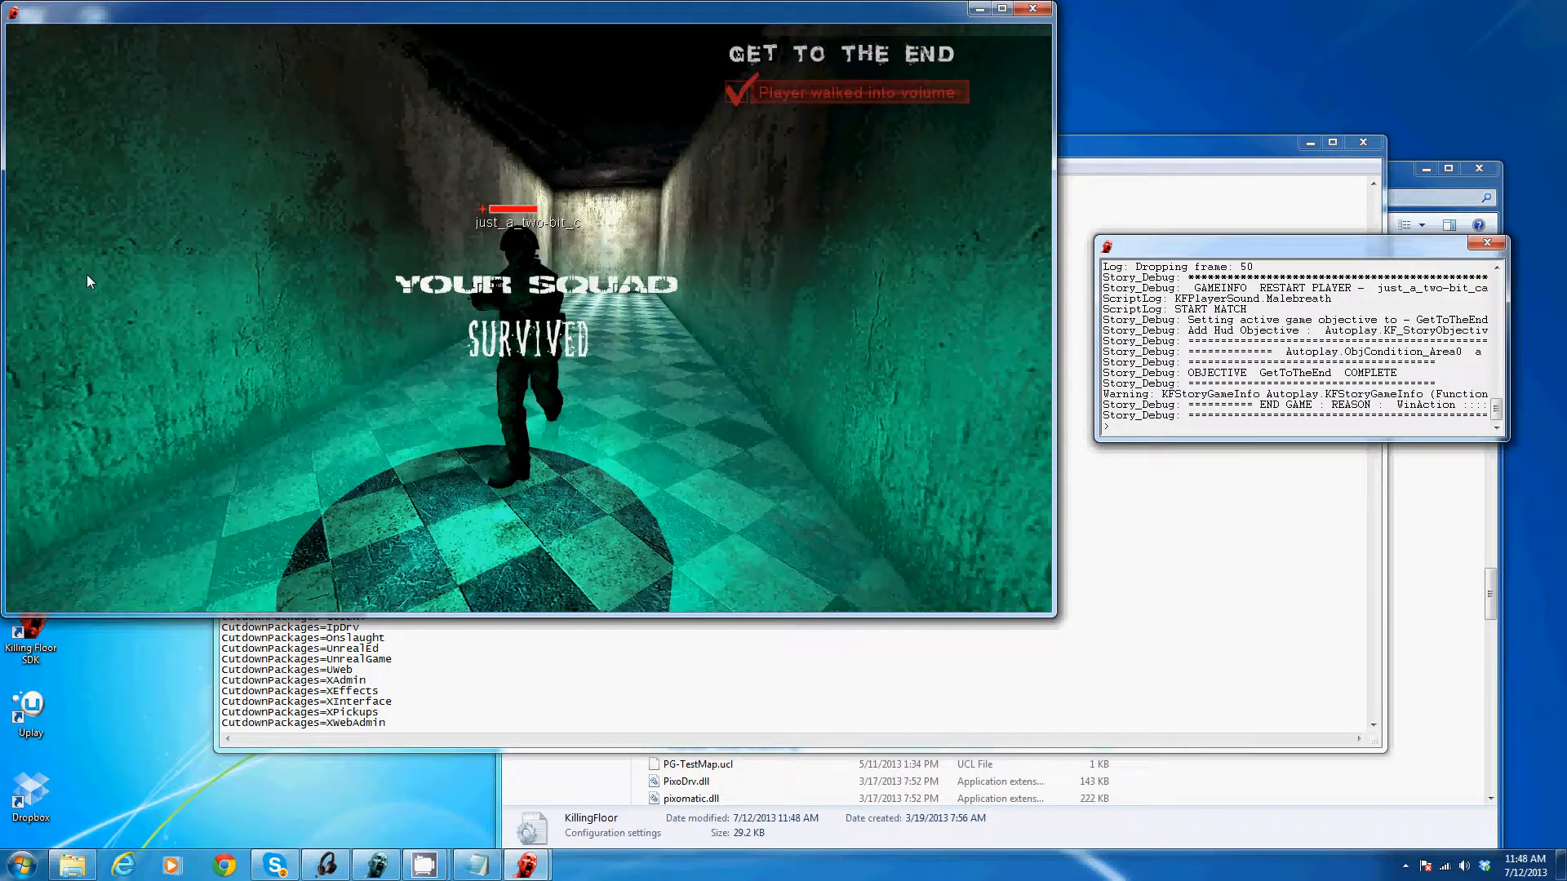
key(Escape)
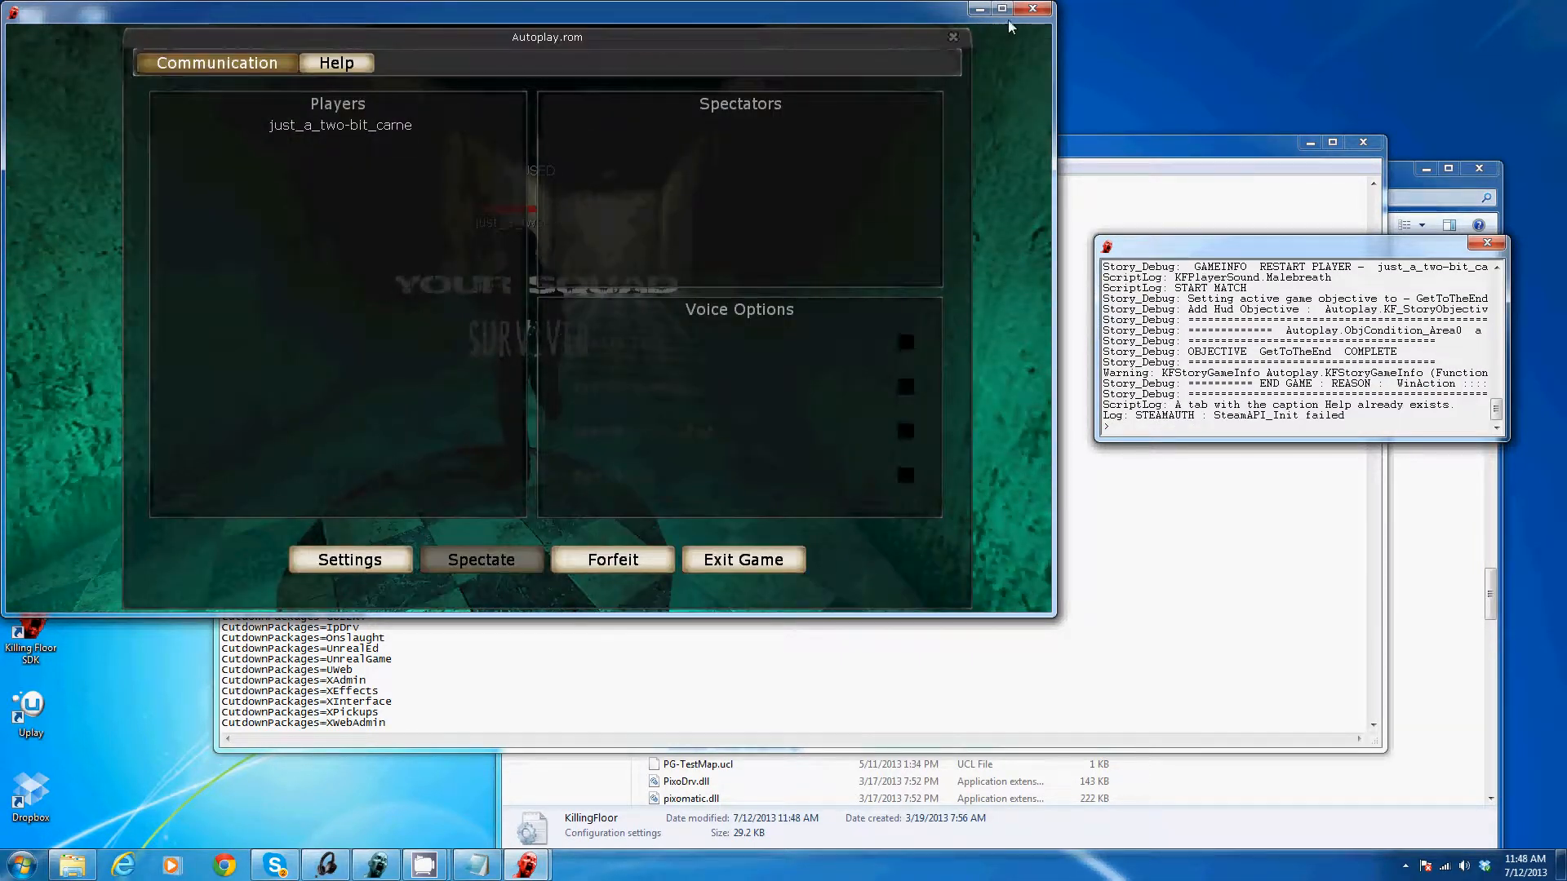
click(1032, 9)
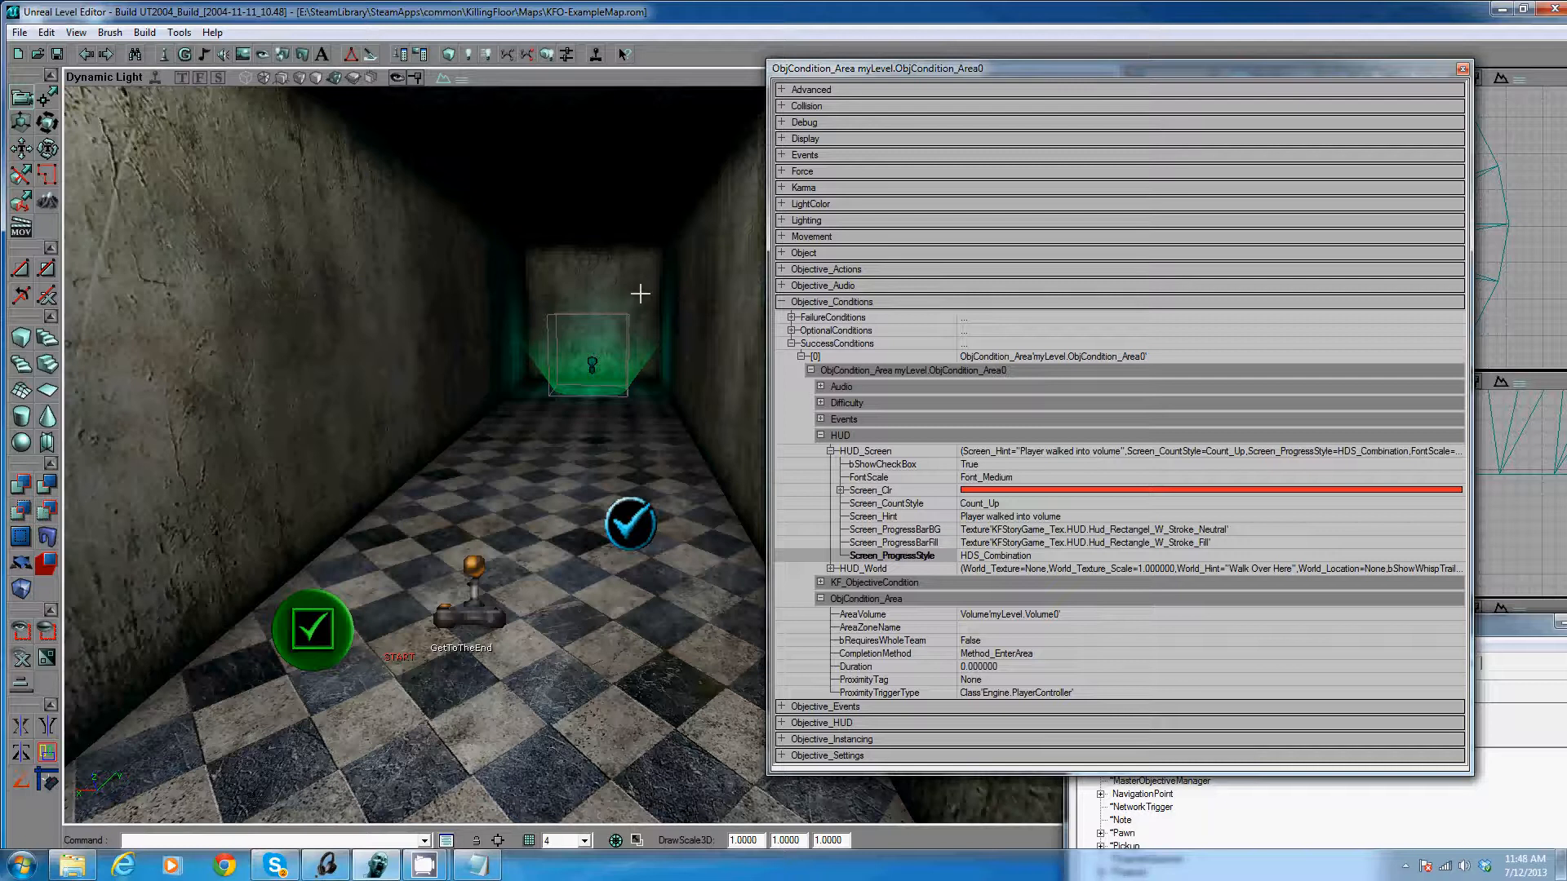
Collapse Objective_Conditions and examine the Objective_Audio properties, including ObjectiveInProgressMusic, in a smaller properties window
click(878, 437)
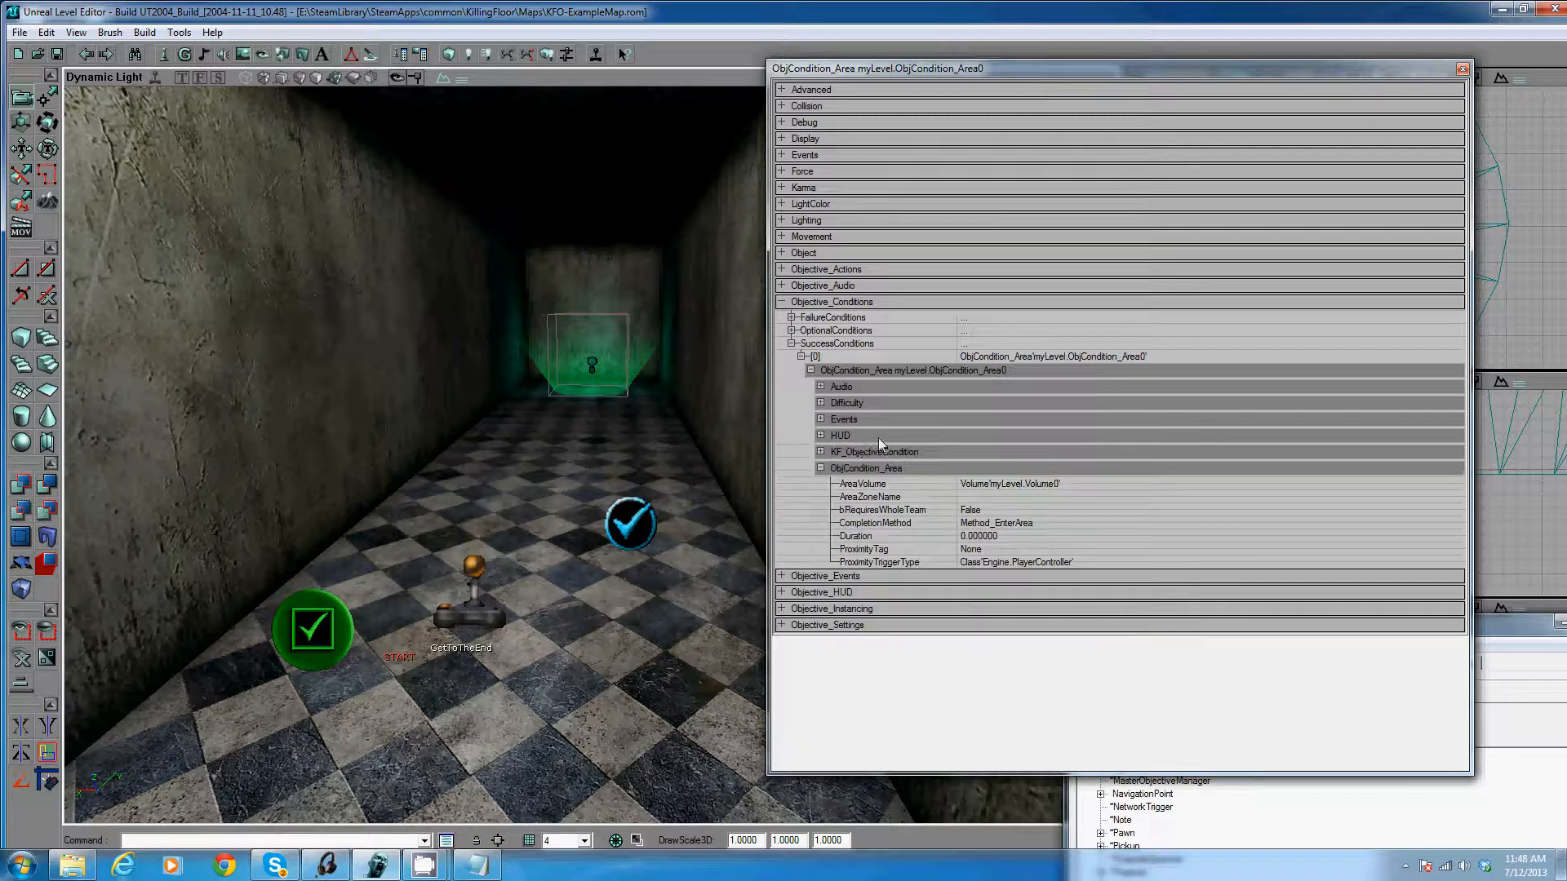
double_click(865, 342)
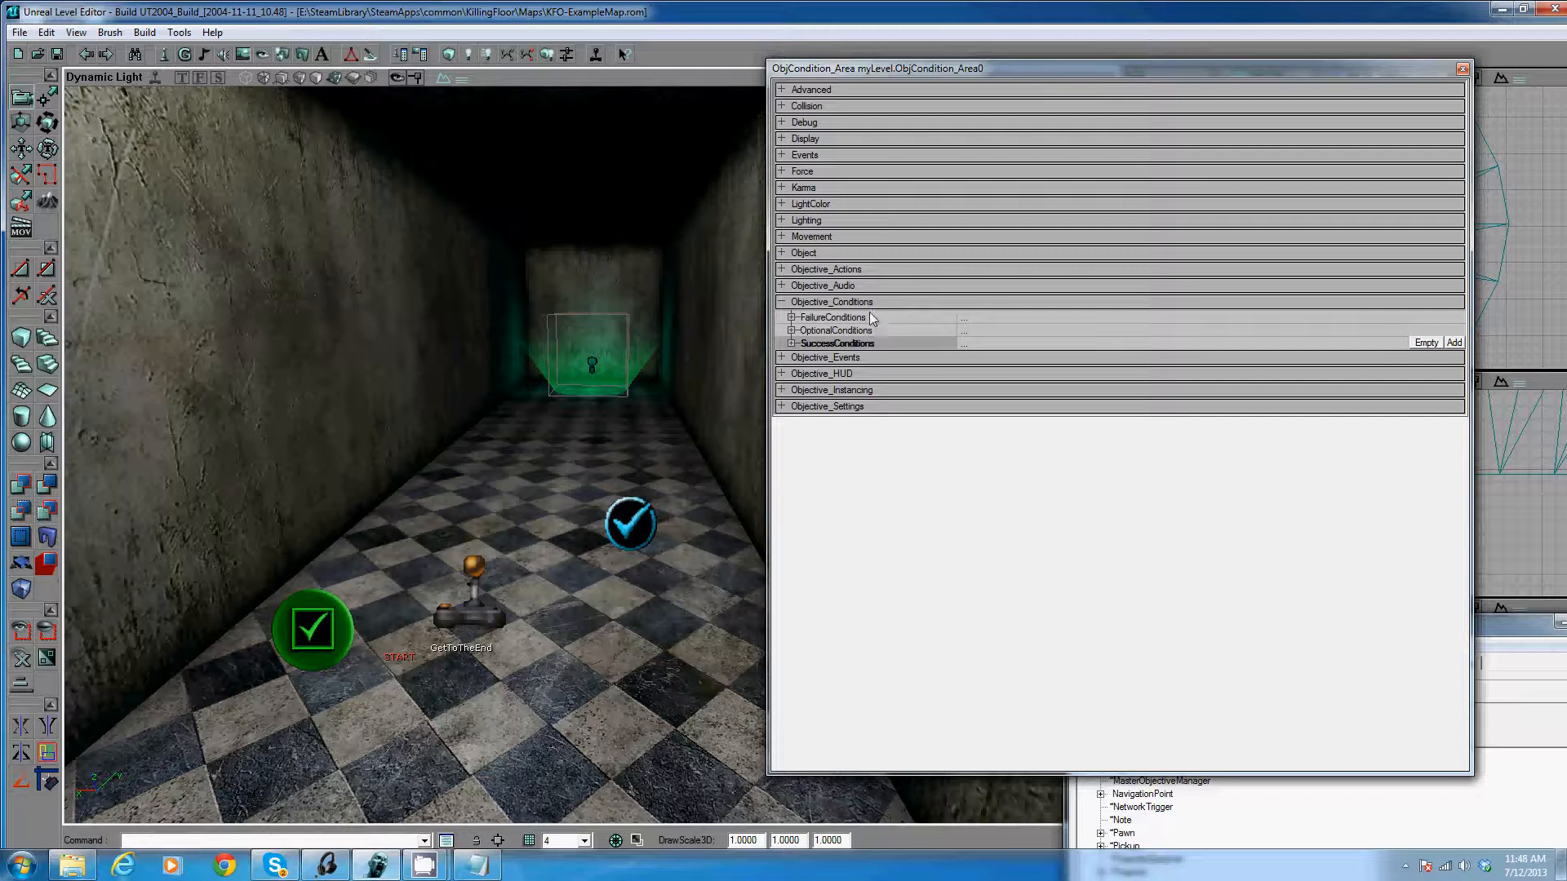
double_click(870, 304)
double_click(858, 286)
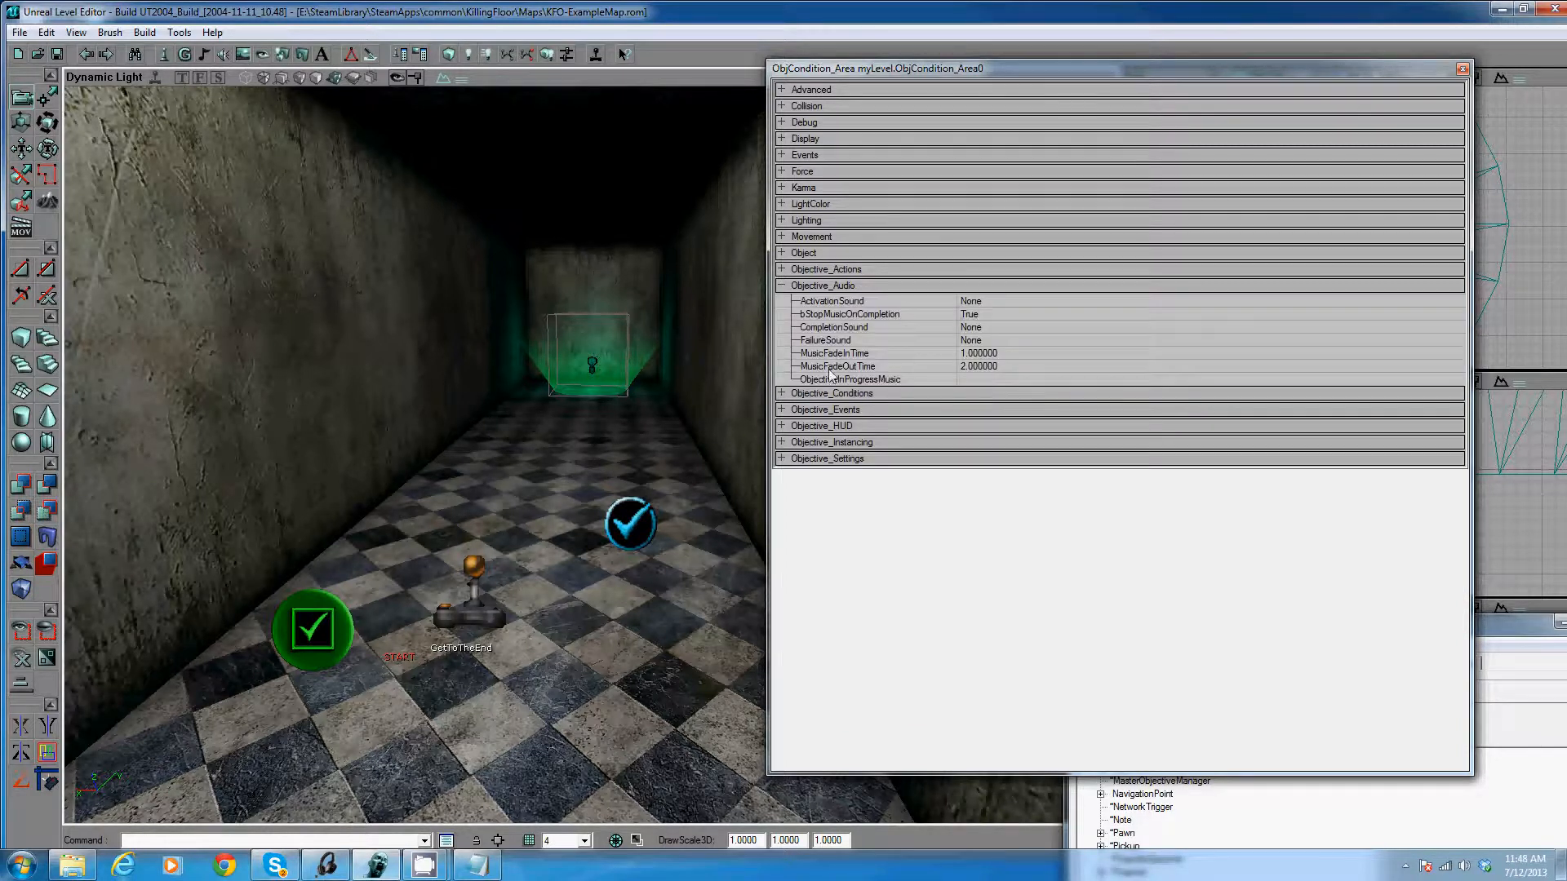
drag(974, 67, 777, 65)
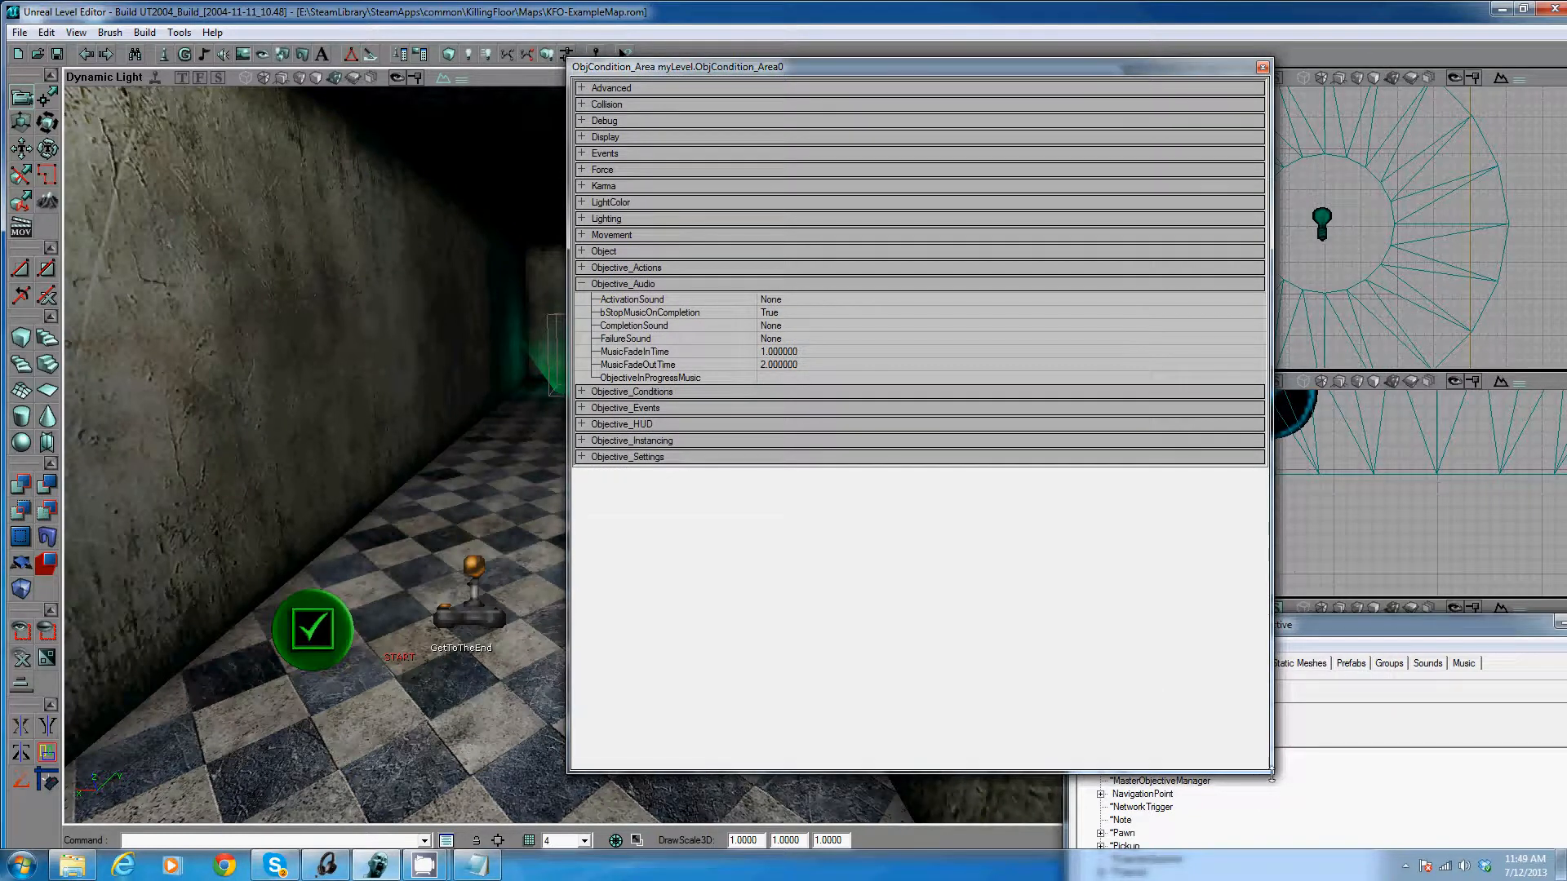
drag(1270, 770, 1021, 667)
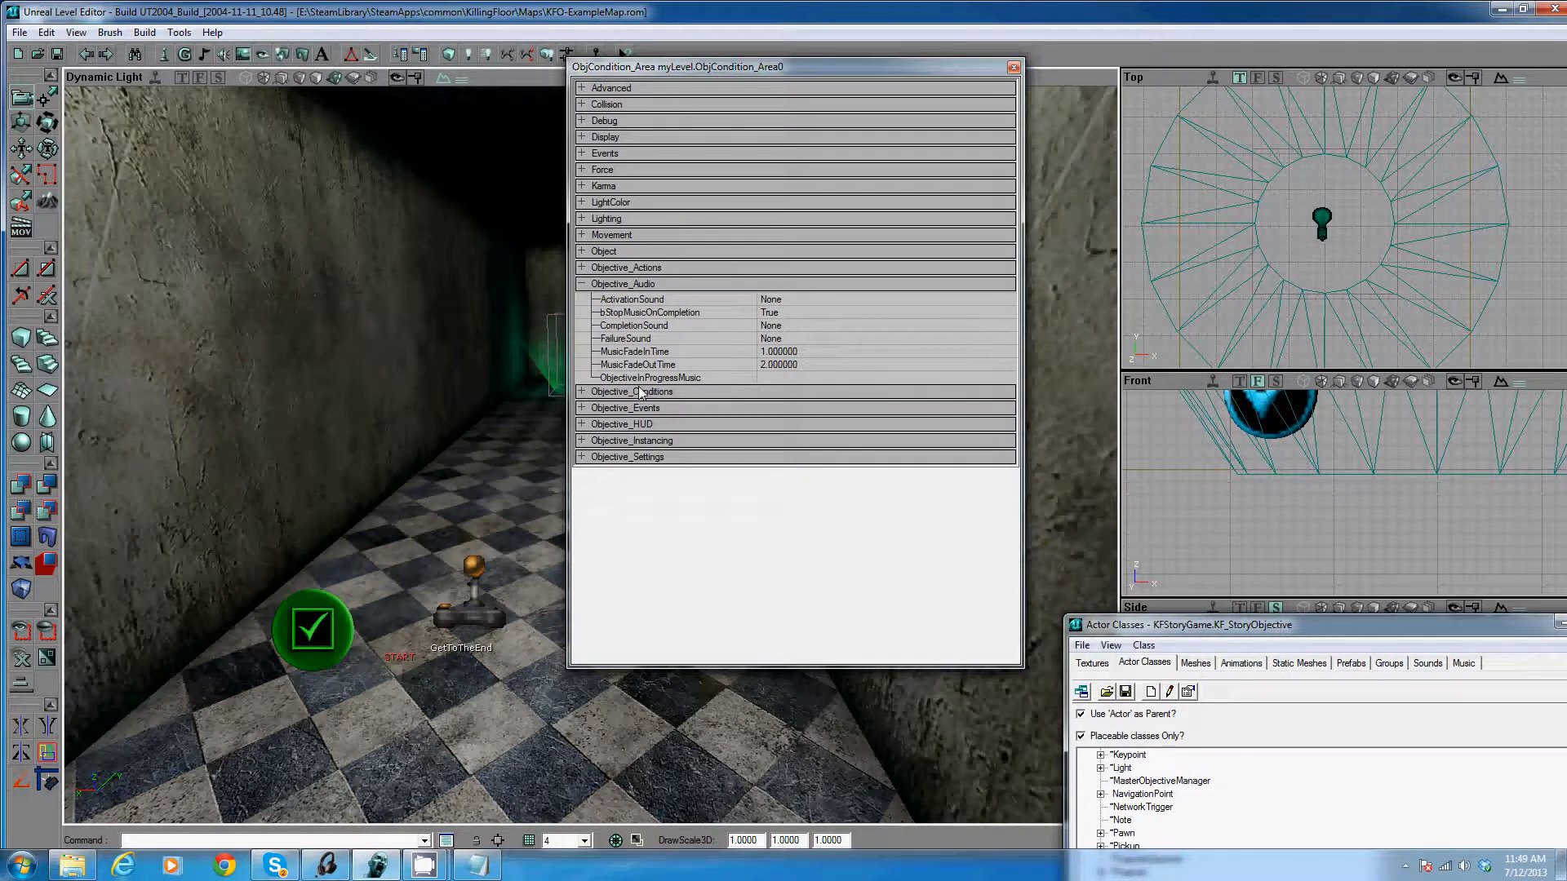
click(669, 378)
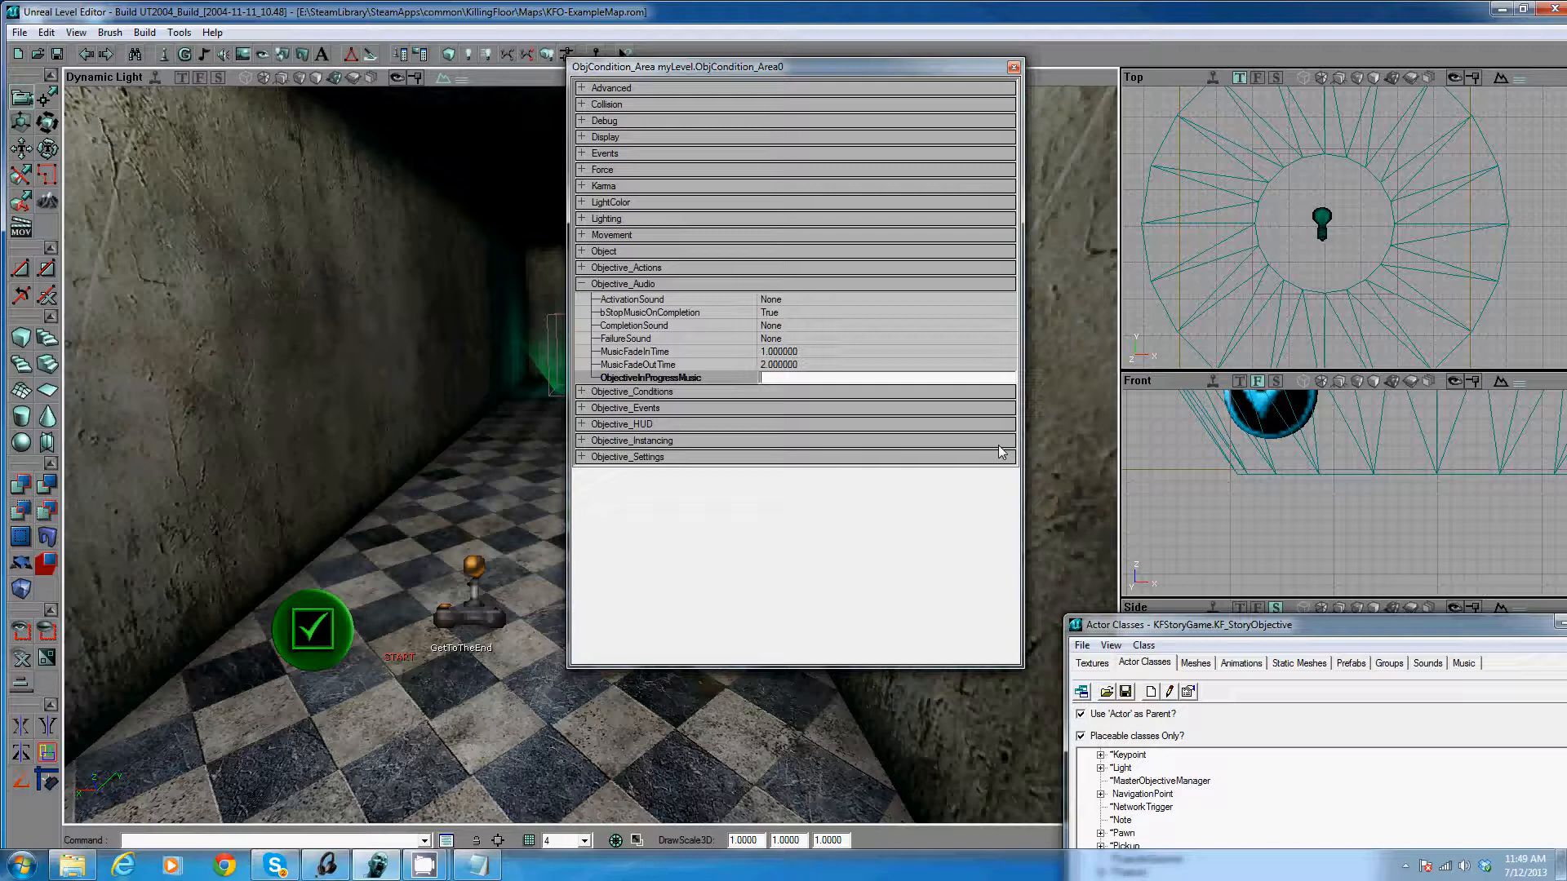
drag(679, 68, 837, 90)
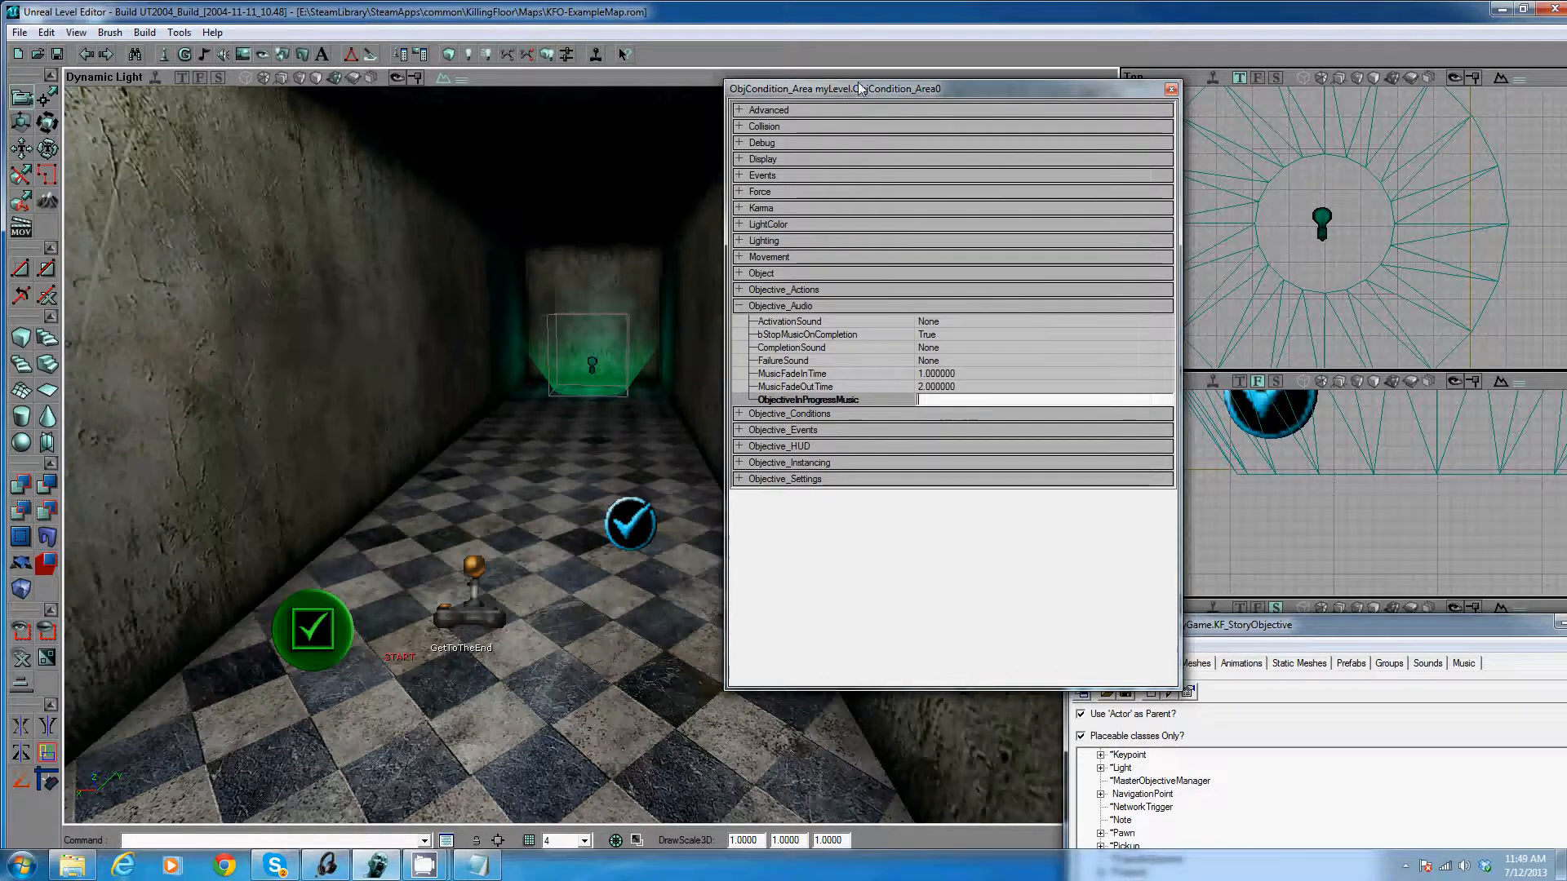
drag(863, 88, 1036, 128)
right_drag(745, 385, 591, 408)
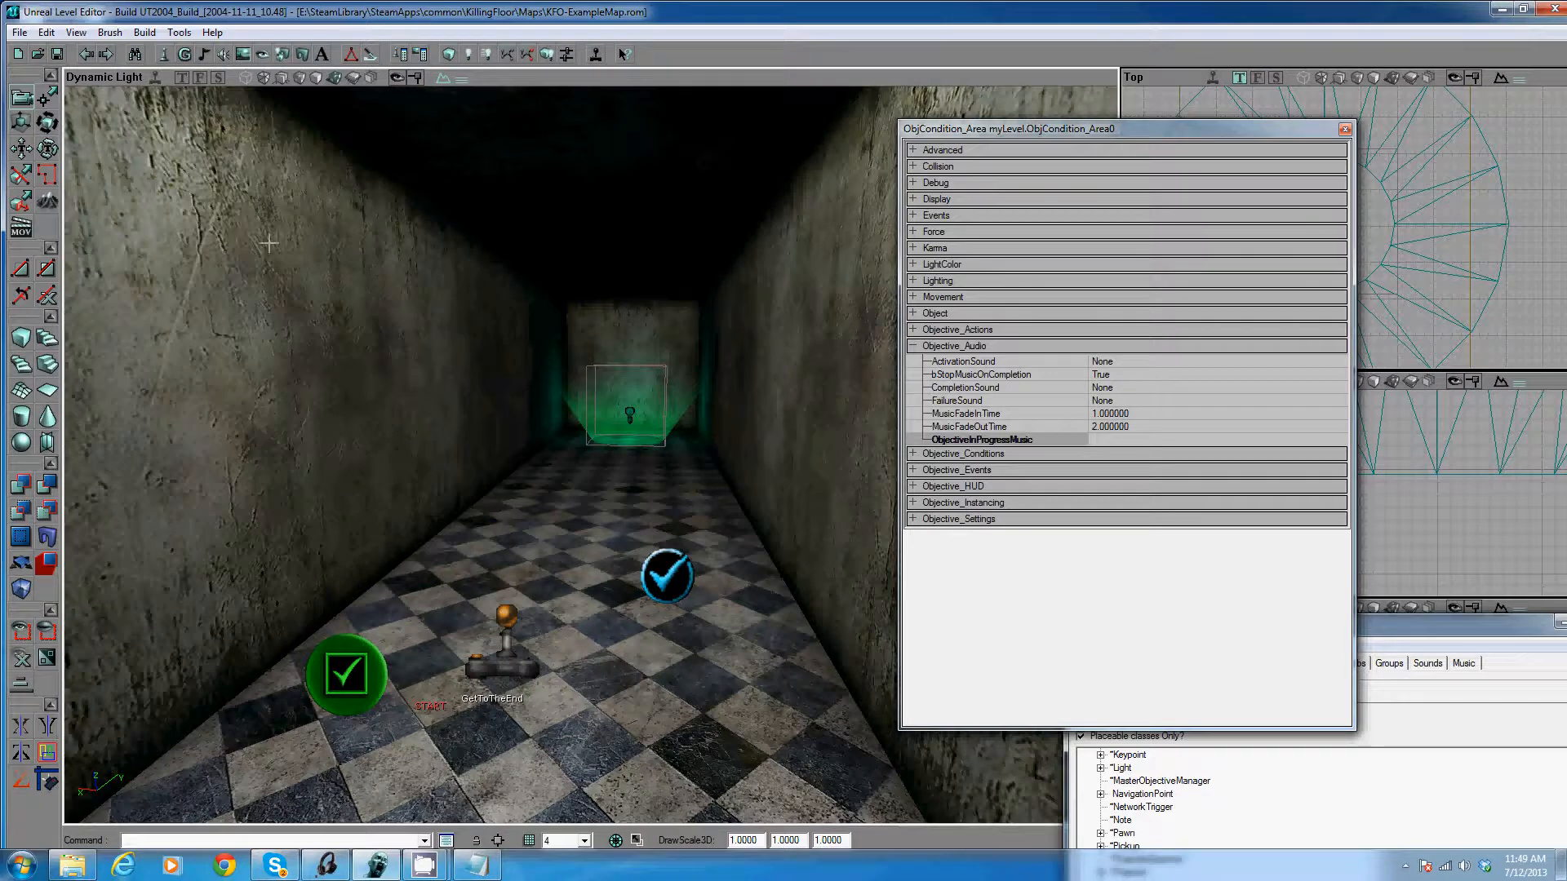
mouse_move(424, 865)
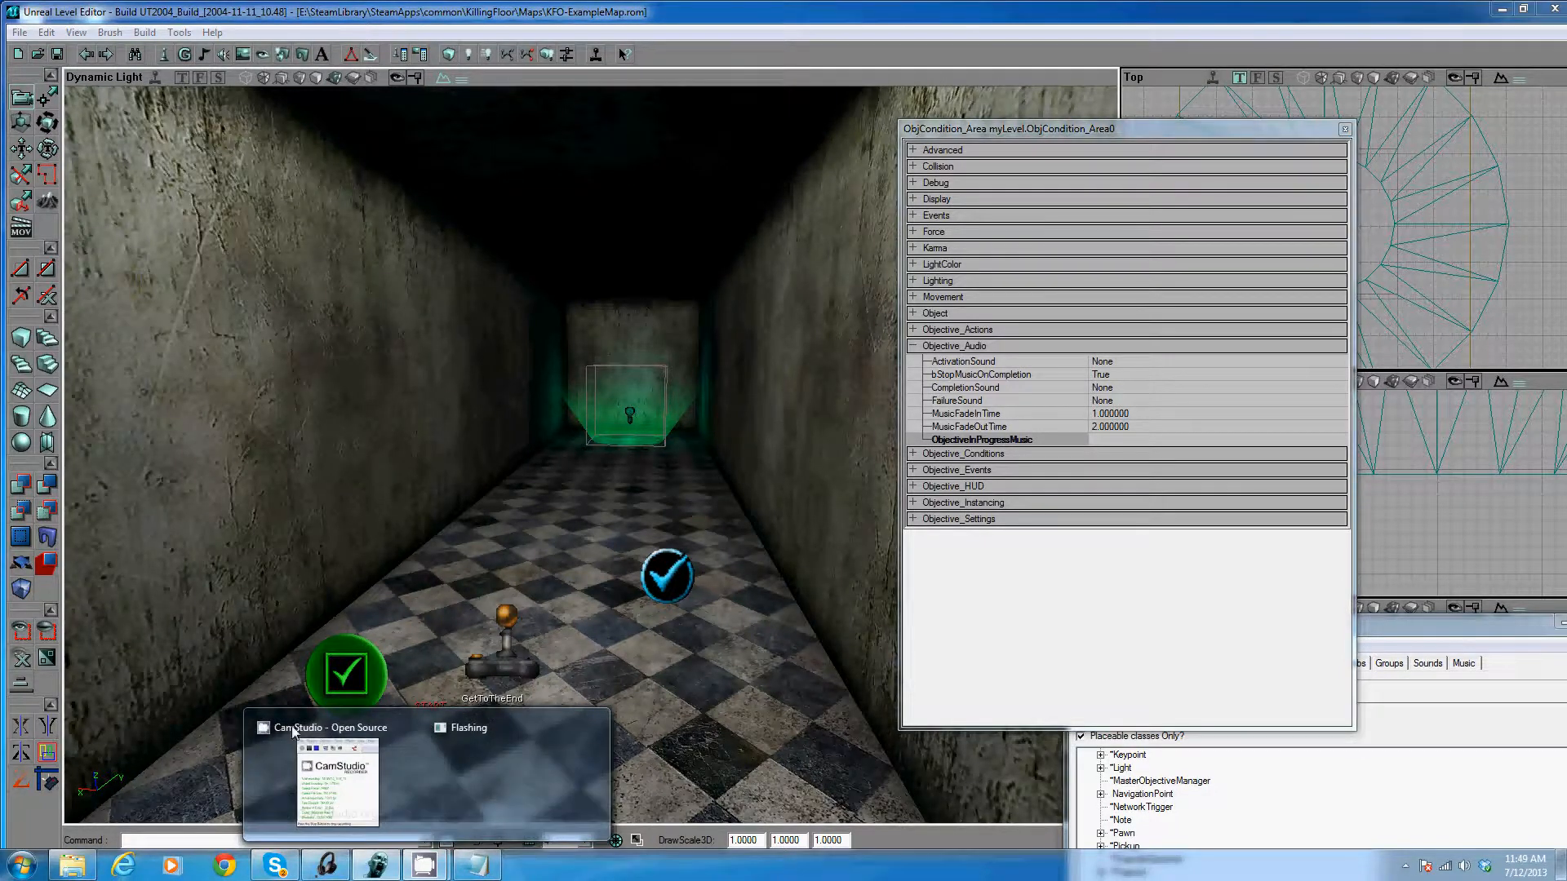